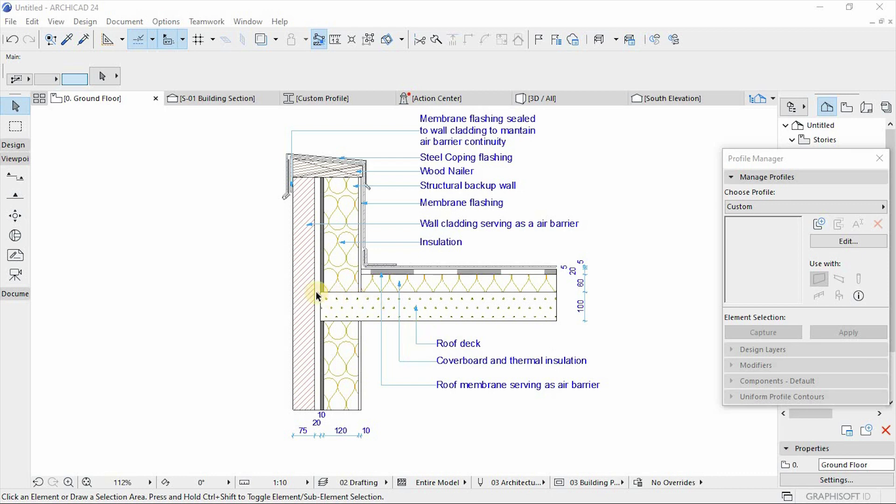
- Examine the wall and roof layers, labels and dimensions in the parapet detail drawing
{"action": "scroll", "coordinate": [306, 290], "scroll_direction": "up", "scroll_amount": 2}
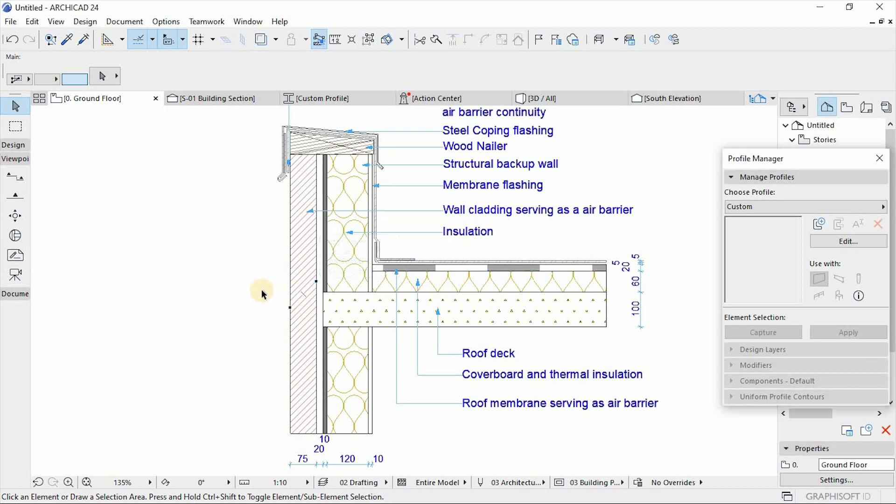
{"action": "scroll", "coordinate": [261, 289], "scroll_direction": "down", "scroll_amount": 2}
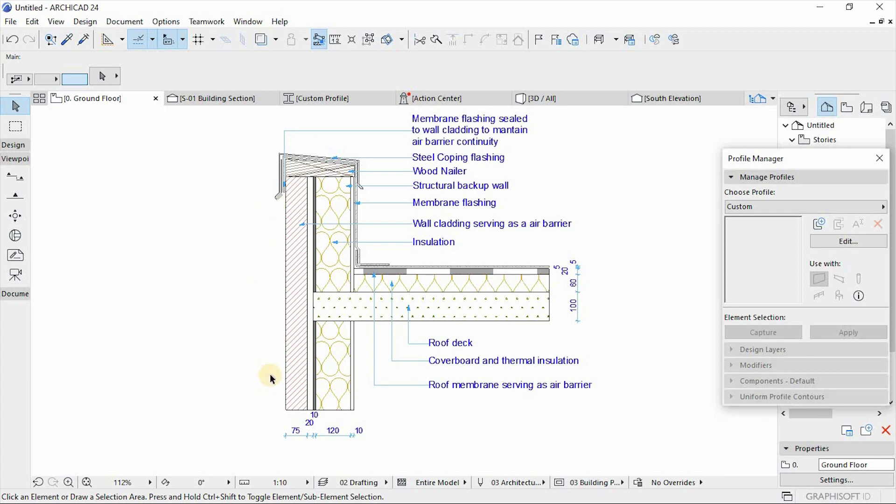
{"action": "scroll", "coordinate": [326, 406], "scroll_direction": "up", "scroll_amount": 2}
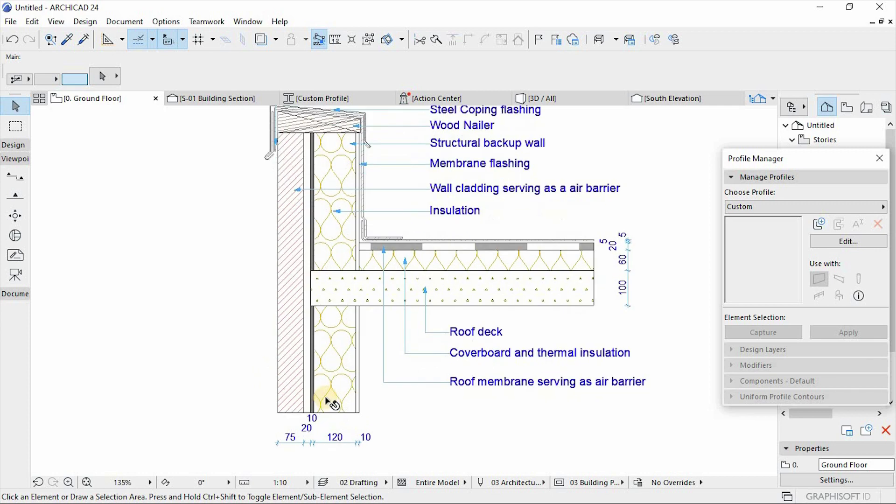
{"action": "scroll", "coordinate": [325, 408], "scroll_direction": "down", "scroll_amount": 2}
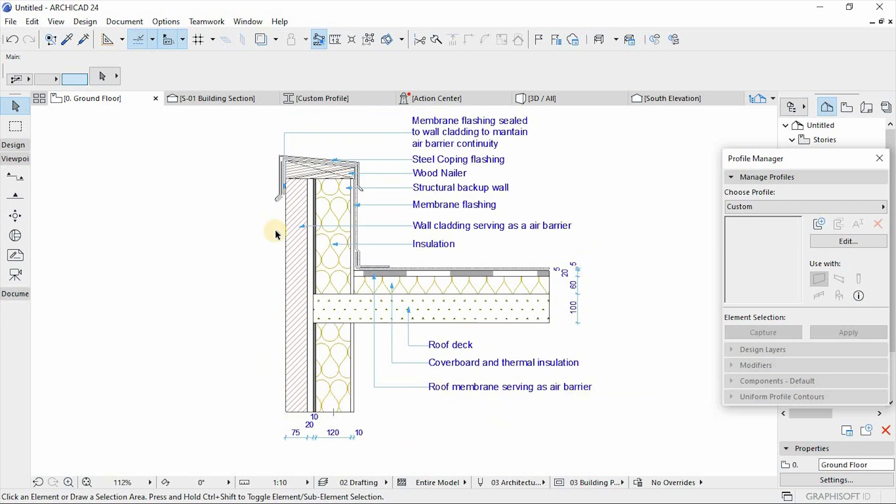
{"action": "scroll", "coordinate": [276, 230], "scroll_direction": "up", "scroll_amount": 2}
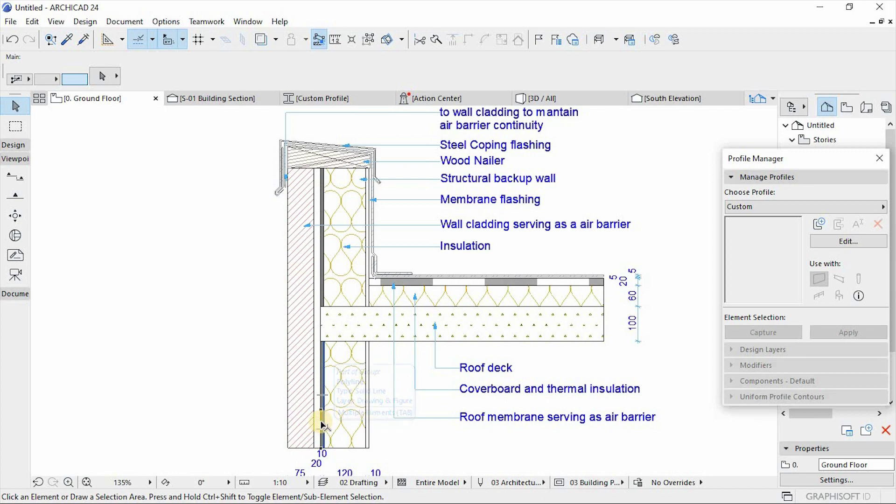
{"action": "scroll", "coordinate": [322, 415], "scroll_direction": "up", "scroll_amount": 1}
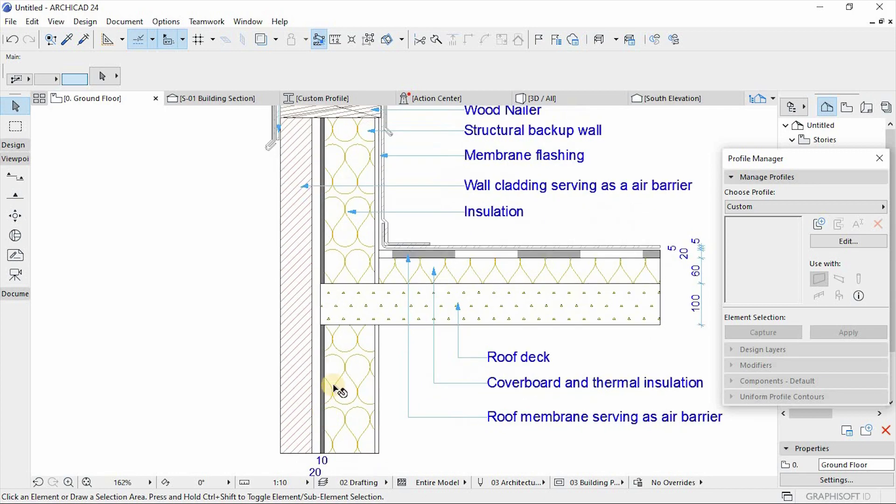
{"action": "scroll", "coordinate": [340, 396], "scroll_direction": "down", "scroll_amount": 2}
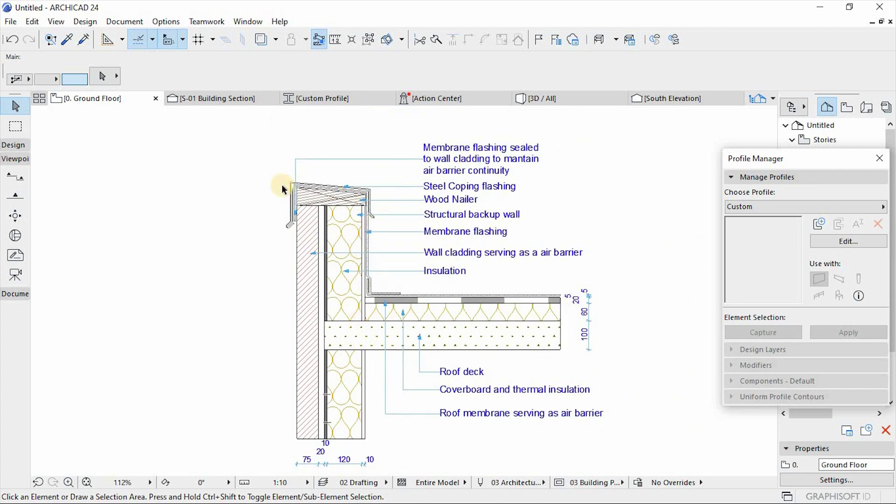
{"action": "scroll", "coordinate": [342, 365], "scroll_direction": "up", "scroll_amount": 3}
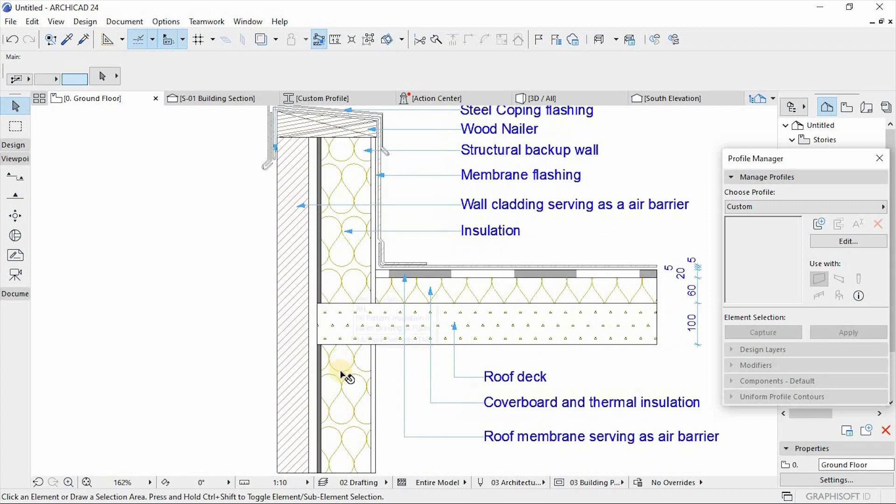
{"action": "scroll", "coordinate": [340, 370], "scroll_direction": "down", "scroll_amount": 3}
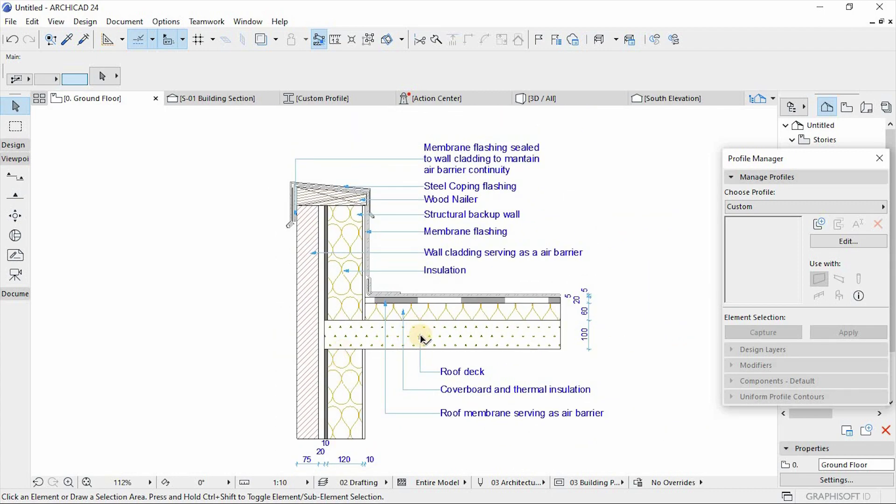
{"action": "scroll", "coordinate": [324, 340], "scroll_direction": "up", "scroll_amount": 2}
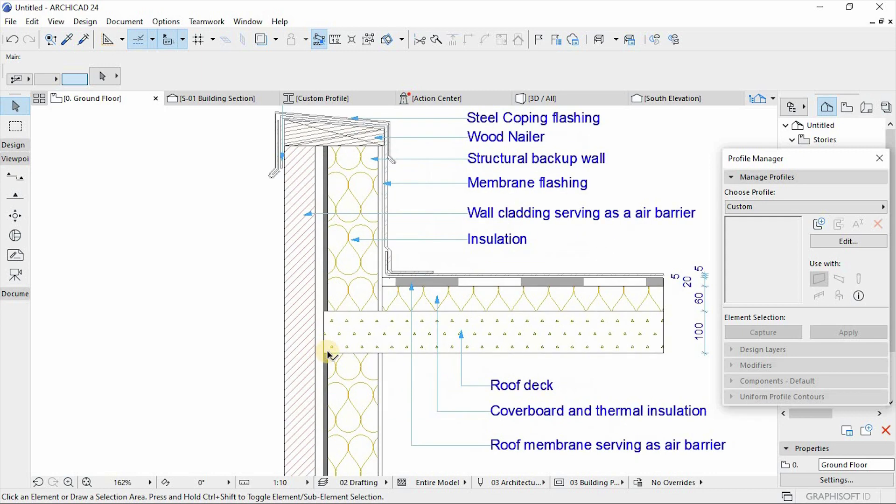
{"action": "scroll", "coordinate": [329, 355], "scroll_direction": "down", "scroll_amount": 2}
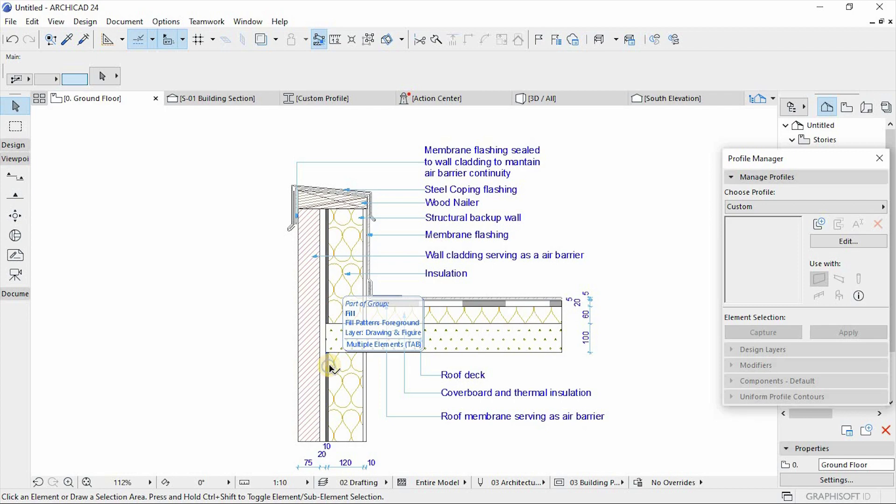
- Examine the coping, wood nailer and membrane flashing at the top of the parapet detail
{"action": "scroll", "coordinate": [284, 212], "scroll_direction": "up", "scroll_amount": 6}
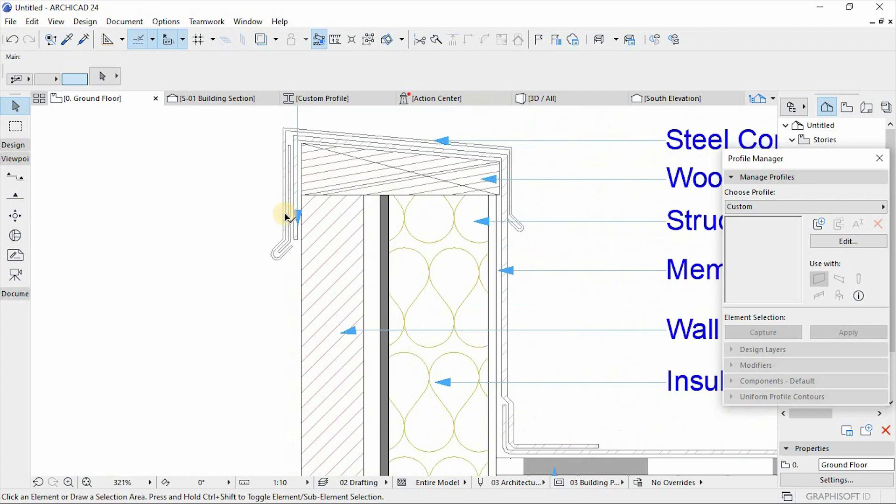
{"action": "scroll", "coordinate": [285, 215], "scroll_direction": "up", "scroll_amount": 4}
{"action": "scroll", "coordinate": [251, 348], "scroll_direction": "down", "scroll_amount": 3}
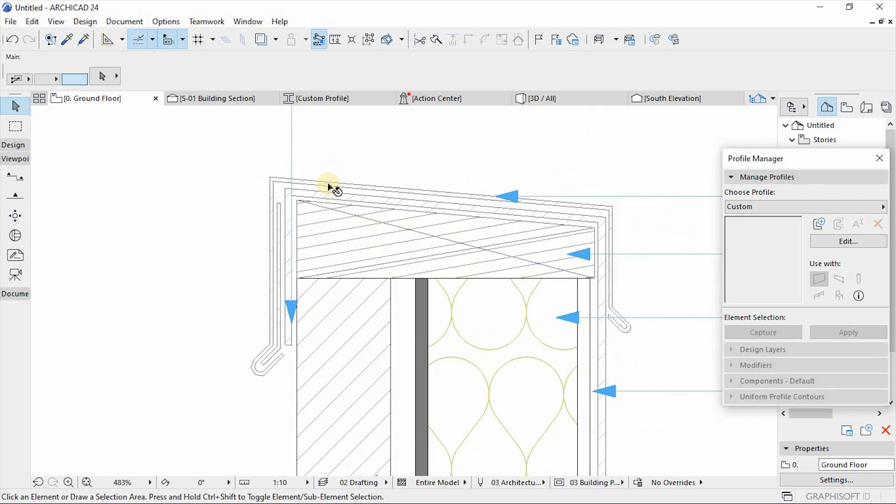
{"action": "scroll", "coordinate": [432, 342], "scroll_direction": "down", "scroll_amount": 3}
{"action": "left_click", "coordinate": [470, 412]}
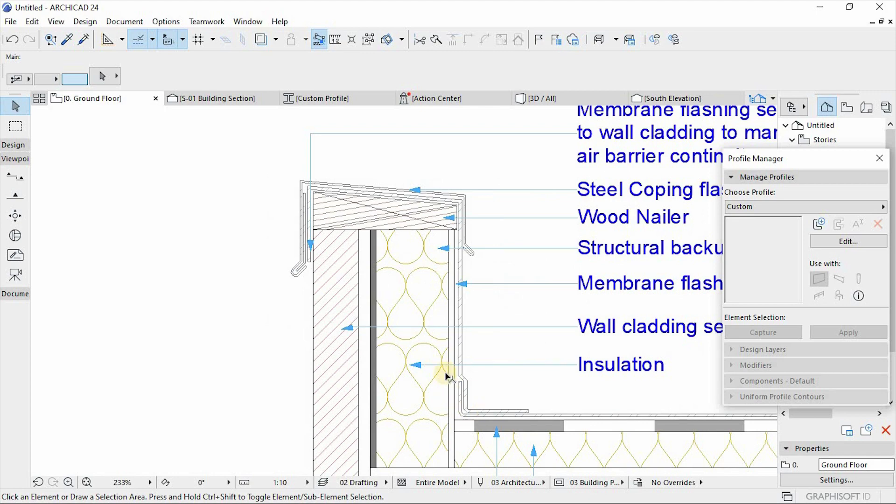
{"action": "scroll", "coordinate": [410, 327], "scroll_direction": "down", "scroll_amount": 2}
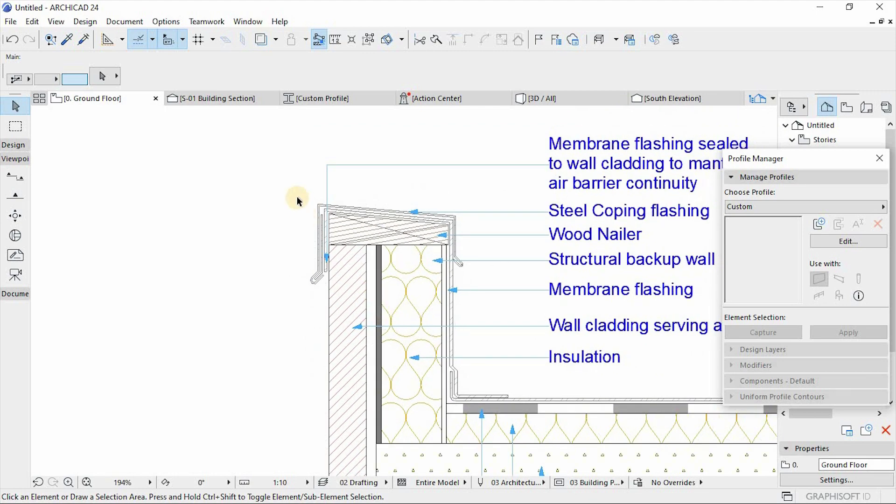
{"action": "scroll", "coordinate": [297, 196], "scroll_direction": "down", "scroll_amount": 2}
{"action": "scroll", "coordinate": [256, 208], "scroll_direction": "down", "scroll_amount": 2}
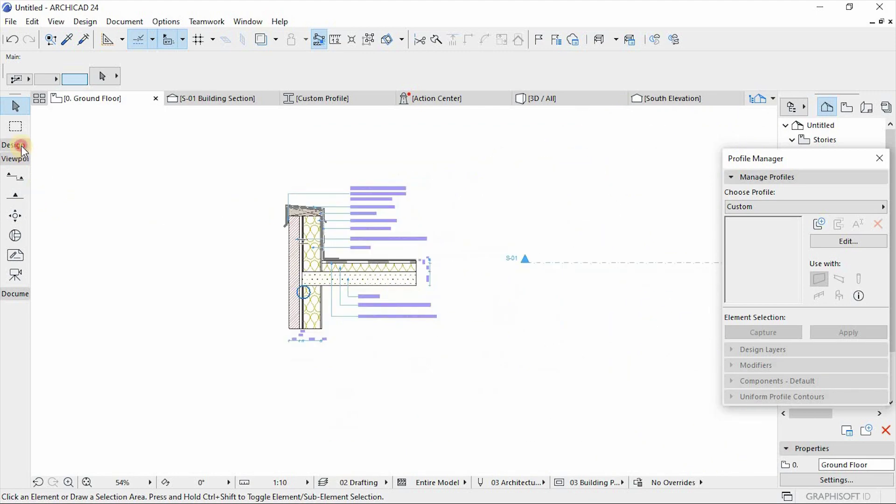
- Draw a vertical Generic Wall/Shell wall 1200 mm long across the S-01 section line and select it
{"action": "left_click", "coordinate": [21, 145]}
{"action": "left_click", "coordinate": [17, 167]}
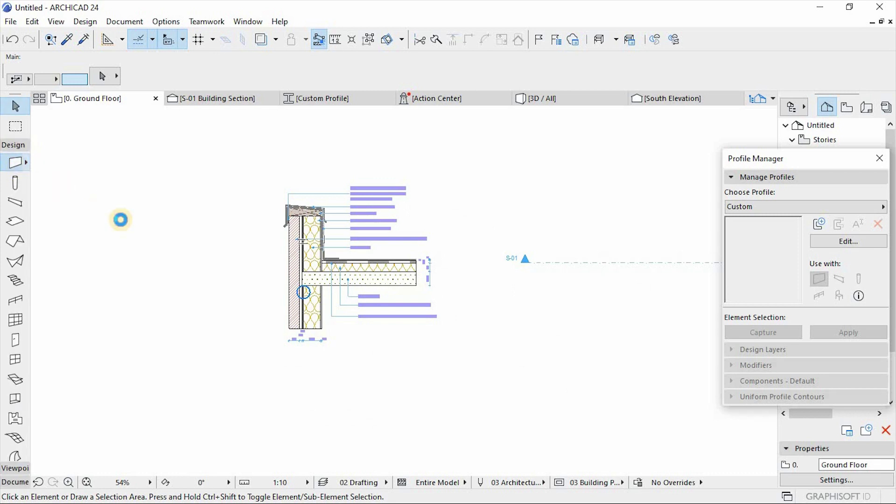
{"action": "scroll", "coordinate": [278, 286], "scroll_direction": "down", "scroll_amount": 2}
{"action": "scroll", "coordinate": [477, 308], "scroll_direction": "up", "scroll_amount": 2}
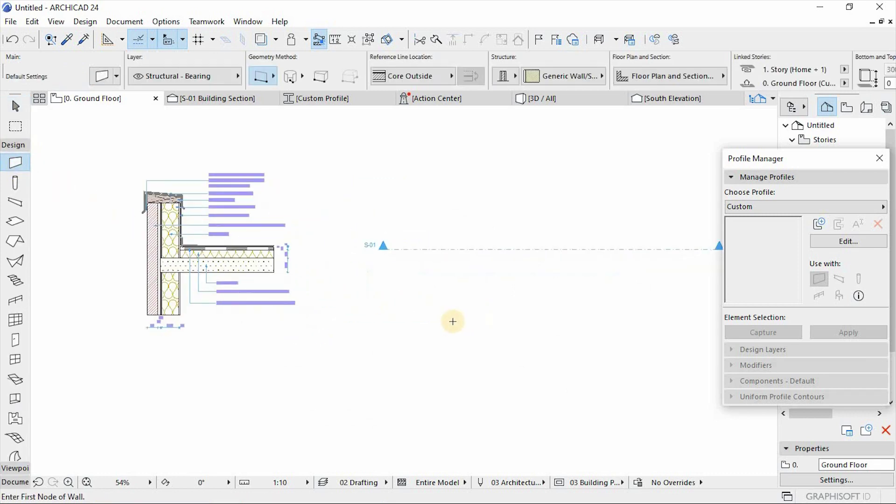
{"action": "left_click", "coordinate": [443, 170]}
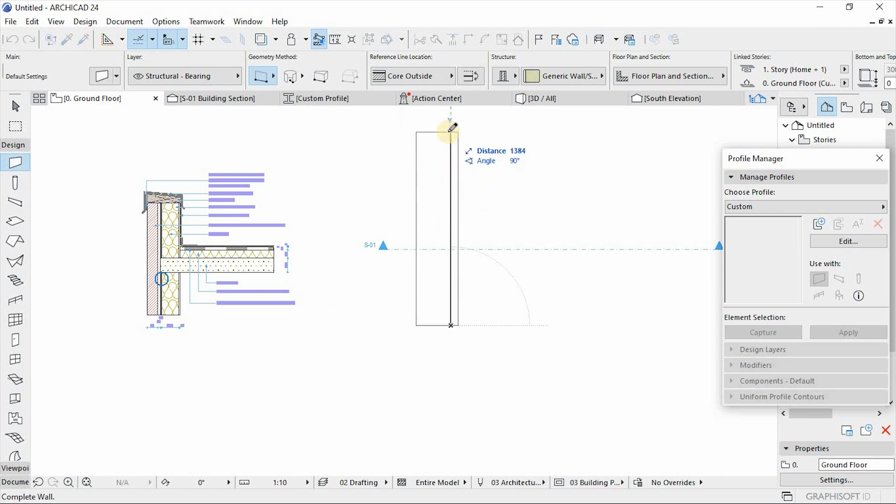
{"action": "type", "text": "1200"}
{"action": "key", "text": "Return"}
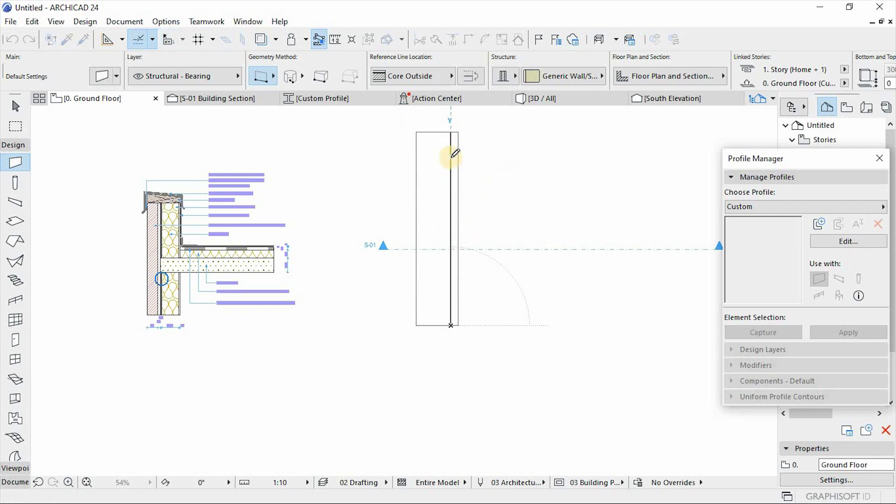
{"action": "left_click", "coordinate": [448, 182], "text": "shift"}
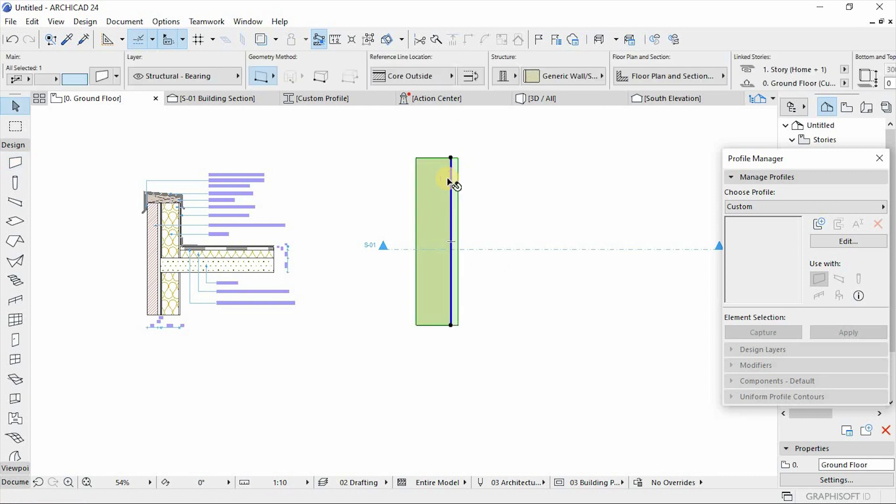
- Review the wall layers and their dimensioned thicknesses at the base of the parapet detail
{"action": "right_click", "coordinate": [448, 179]}
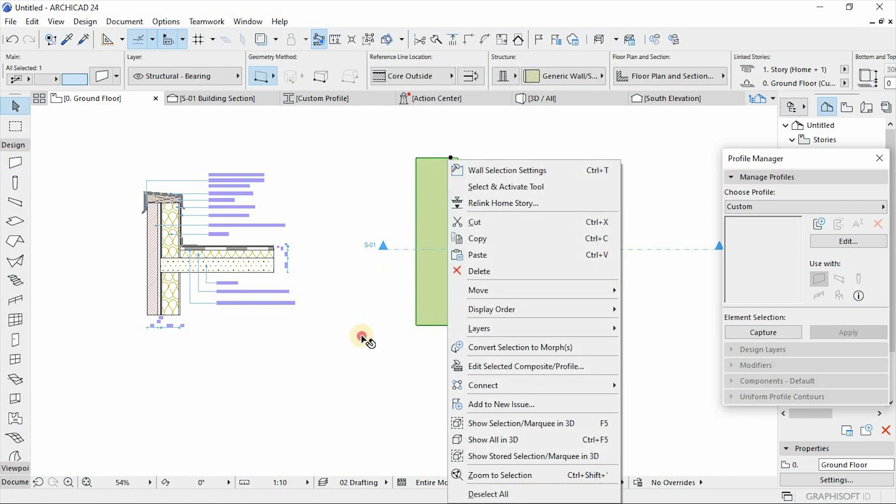
{"action": "left_click", "coordinate": [360, 340]}
{"action": "scroll", "coordinate": [188, 306], "scroll_direction": "up", "scroll_amount": 1}
{"action": "scroll", "coordinate": [189, 306], "scroll_direction": "up", "scroll_amount": 6}
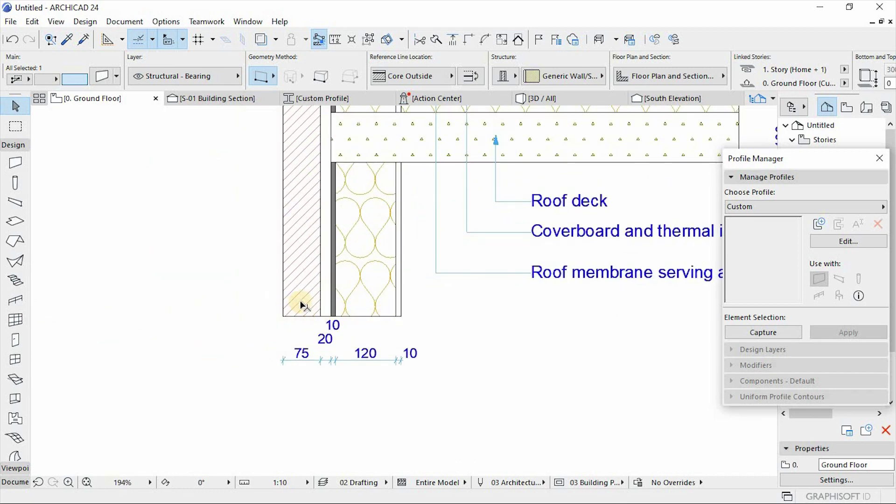
{"action": "scroll", "coordinate": [312, 305], "scroll_direction": "down", "scroll_amount": 2}
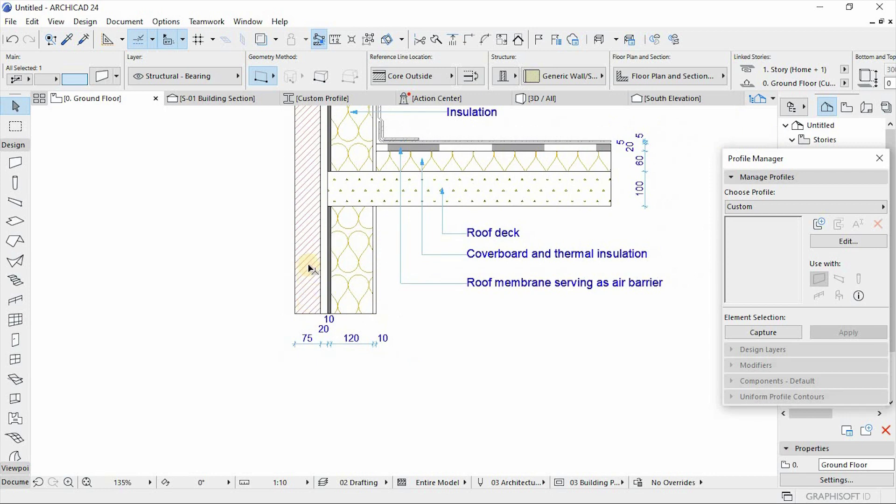
{"action": "scroll", "coordinate": [311, 270], "scroll_direction": "up", "scroll_amount": 3}
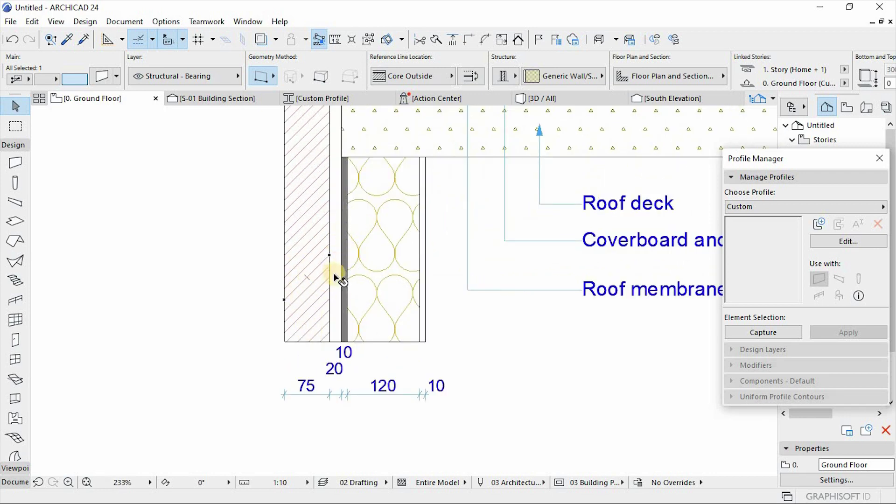
{"action": "scroll", "coordinate": [343, 281], "scroll_direction": "up", "scroll_amount": 2}
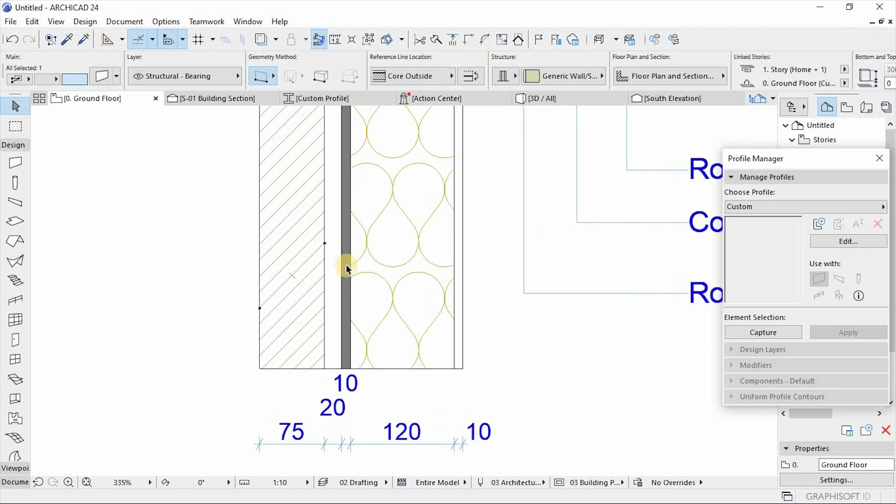
{"action": "scroll", "coordinate": [354, 273], "scroll_direction": "down", "scroll_amount": 3}
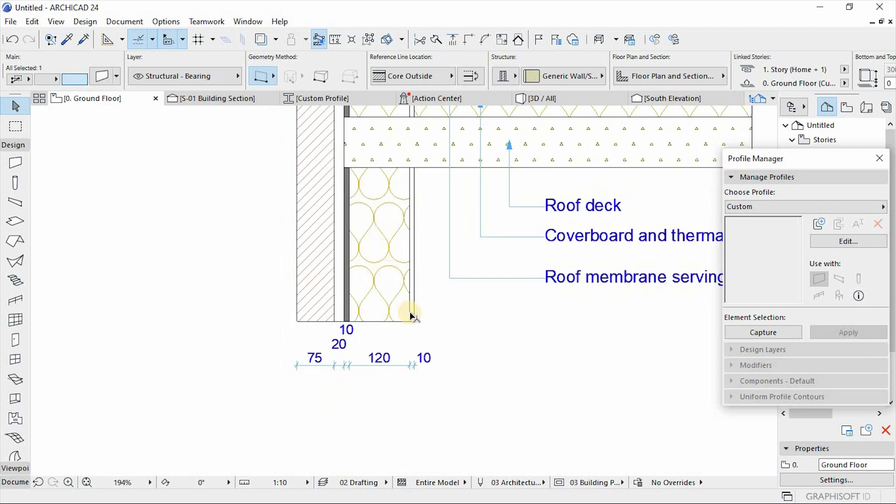
{"action": "scroll", "coordinate": [406, 314], "scroll_direction": "up", "scroll_amount": 3}
{"action": "scroll", "coordinate": [406, 290], "scroll_direction": "down", "scroll_amount": 4}
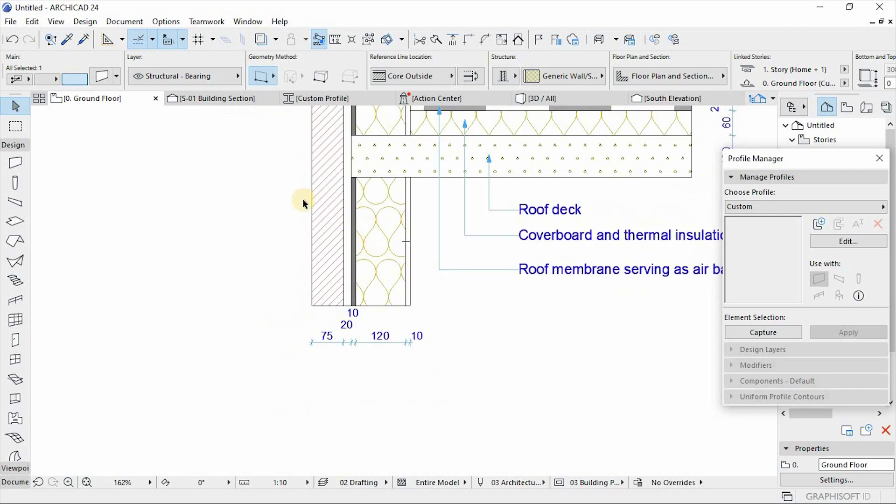
{"action": "scroll", "coordinate": [303, 200], "scroll_direction": "down", "scroll_amount": 4}
{"action": "scroll", "coordinate": [243, 232], "scroll_direction": "down", "scroll_amount": 2}
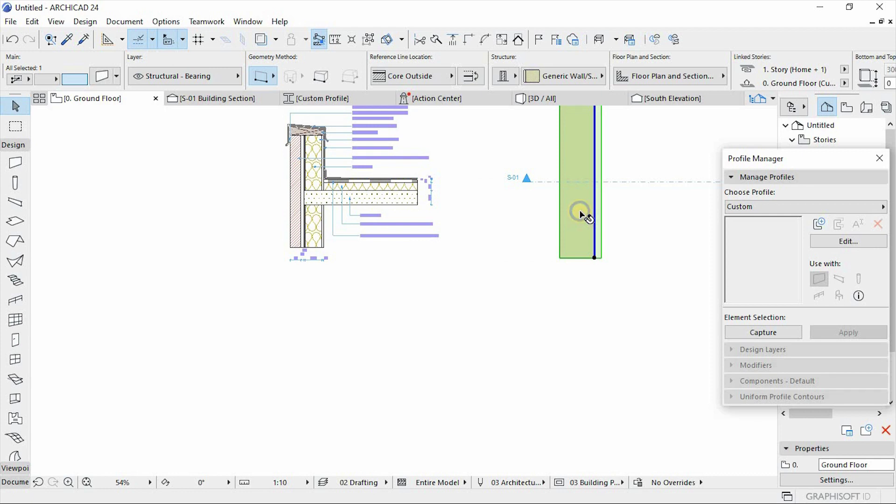
- Open the selected wall's composite for editing and remove the GENERIC - STRUCTURAL skin, leaving the external cladding skin selected
{"action": "right_click", "coordinate": [580, 211]}
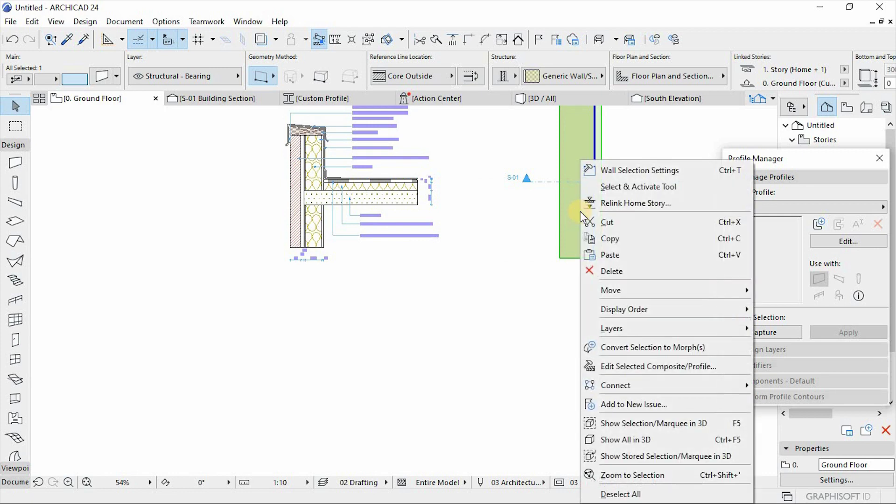
{"action": "left_click", "coordinate": [609, 366]}
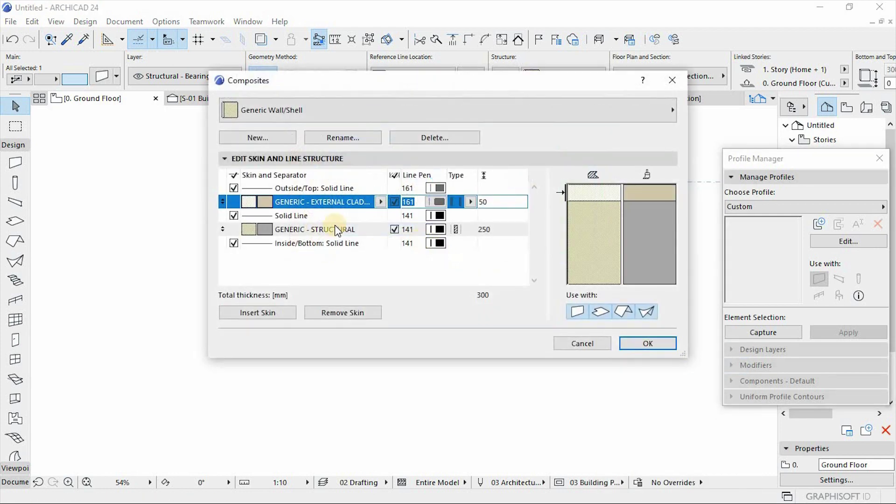
{"action": "left_click", "coordinate": [315, 231]}
{"action": "left_click", "coordinate": [355, 313]}
{"action": "left_click", "coordinate": [321, 206]}
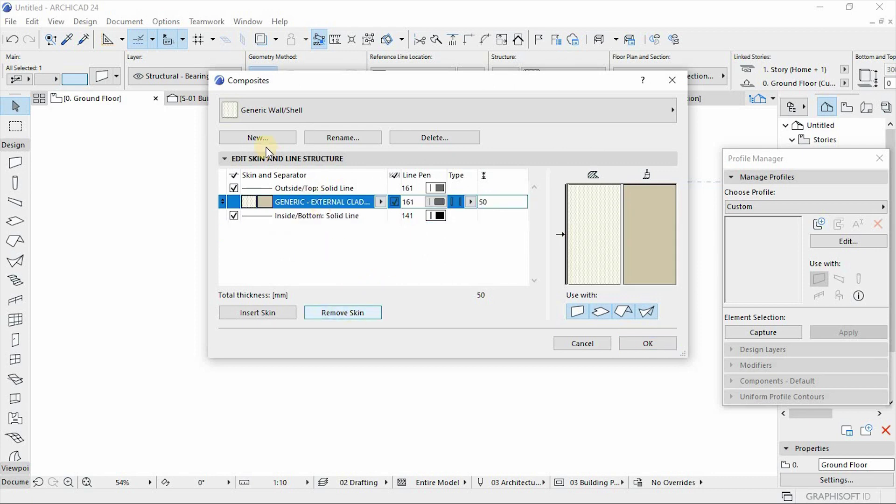
- Create a new composite structure named Cavity wall as a duplicate of Generic Wall/Shell
{"action": "left_click", "coordinate": [258, 137]}
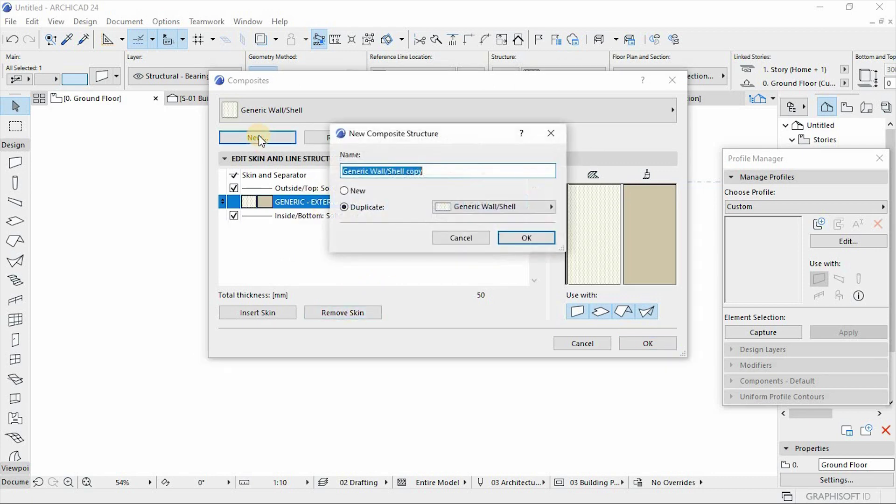
{"action": "type", "text": "c"}
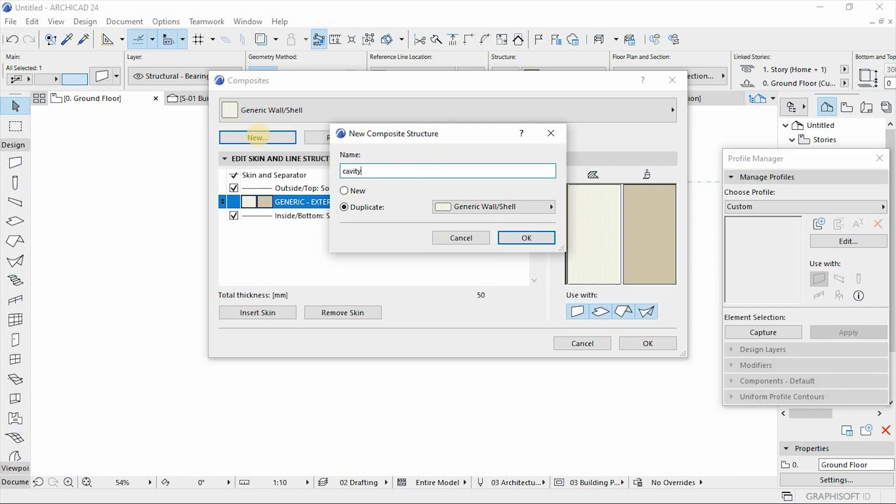
{"action": "key", "text": "BackSpace"}
{"action": "type", "text": "Cav"}
{"action": "left_click", "coordinate": [516, 238]}
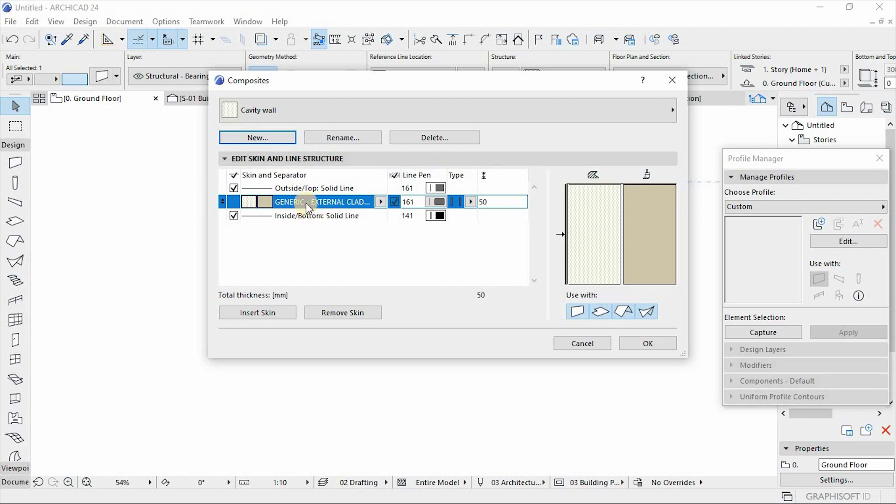
- Change the remaining skin of the Cavity wall composite to Plaster - Gypsum with a thickness of 10 mm
{"action": "left_click", "coordinate": [380, 201]}
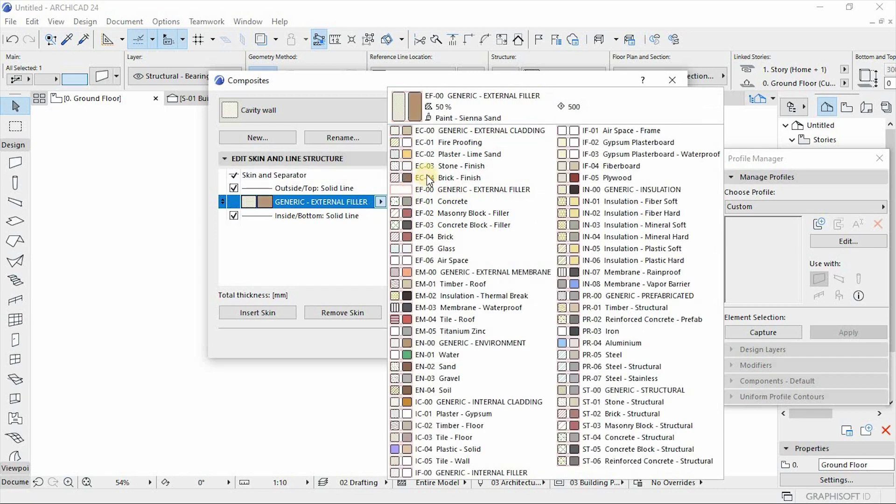
{"action": "left_click", "coordinate": [444, 411]}
{"action": "left_click", "coordinate": [488, 206]}
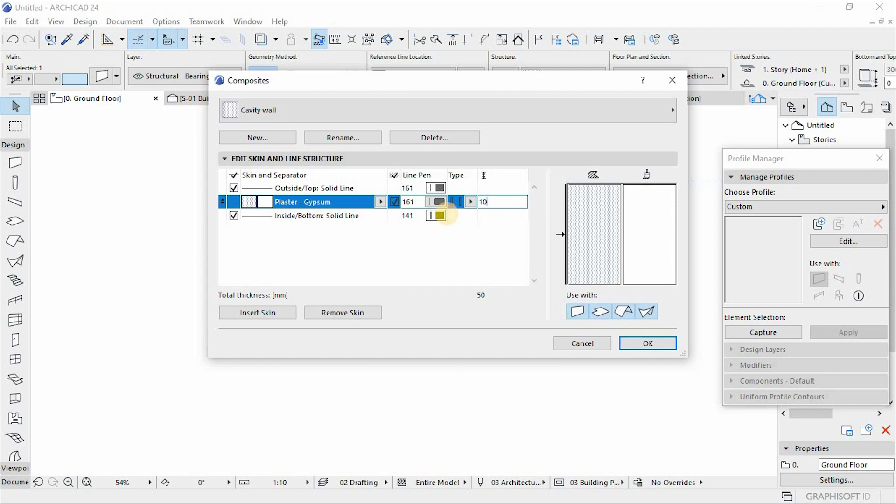
- Insert a second skin below the plaster and make it Insulation - Thermal Break, 120 mm thick
{"action": "left_click", "coordinate": [259, 314]}
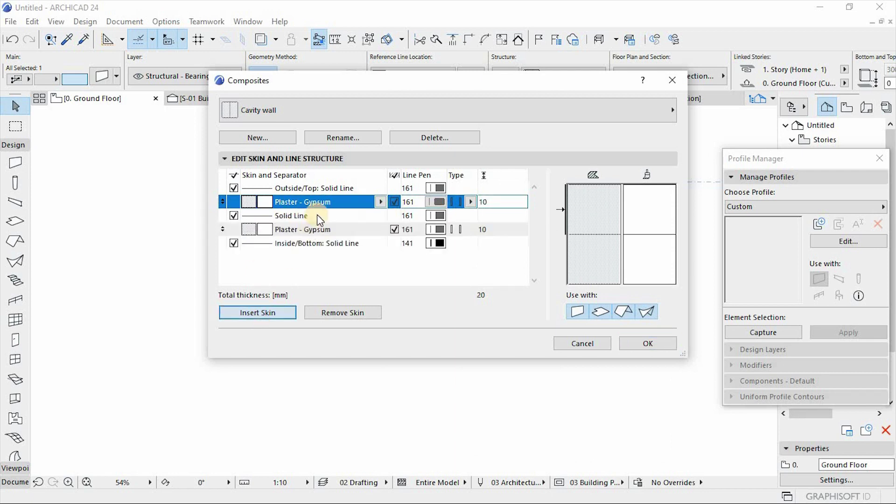
{"action": "left_click", "coordinate": [311, 231]}
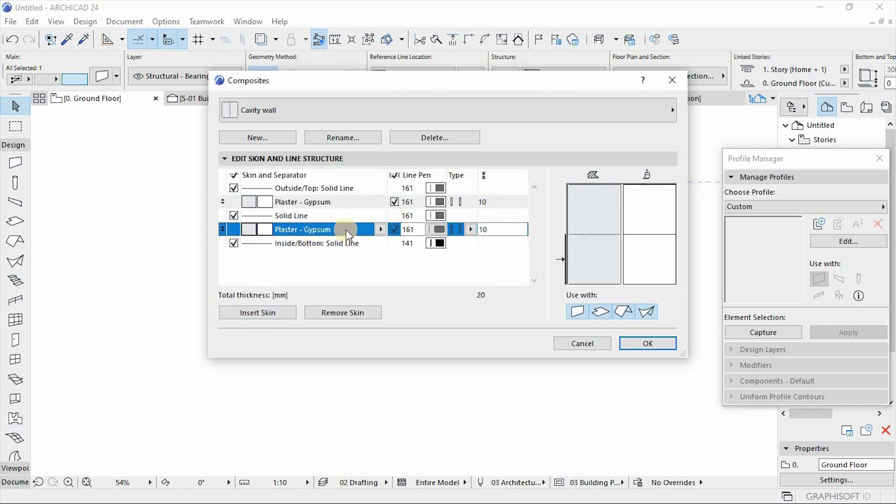
{"action": "left_click", "coordinate": [380, 229]}
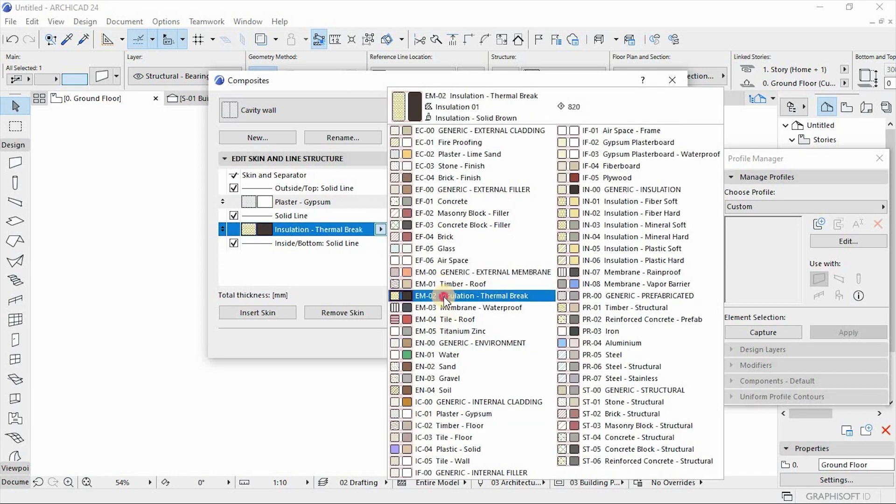
{"action": "left_click", "coordinate": [443, 296]}
{"action": "left_click", "coordinate": [456, 237]}
{"action": "type", "text": "120"}
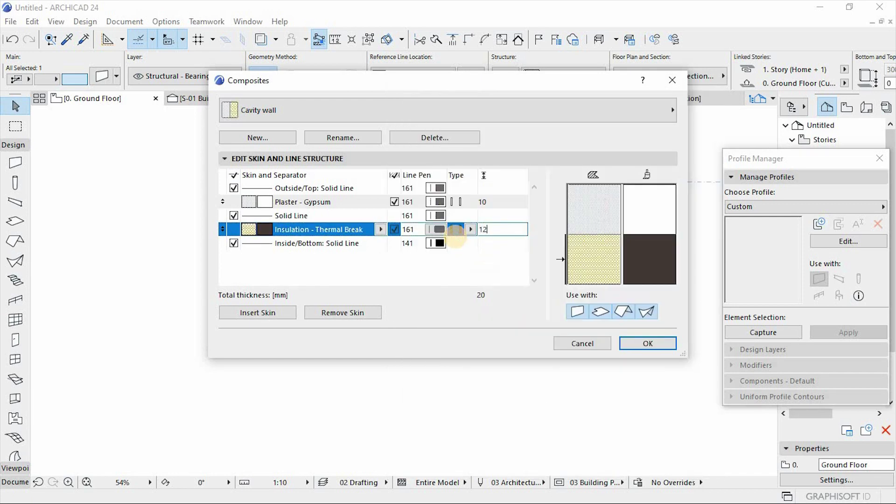
- Insert a third skin below the insulation and make it Membrane - Waterproof, 10 mm thick
{"action": "left_click", "coordinate": [248, 313]}
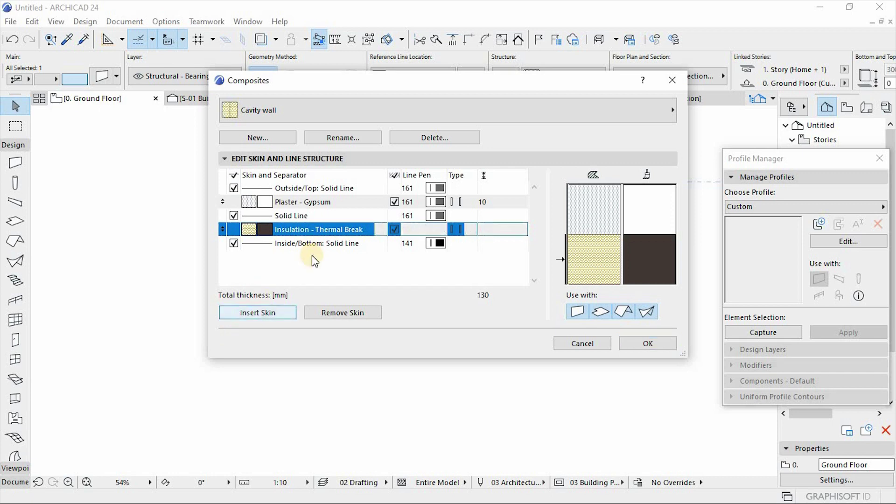
{"action": "left_click", "coordinate": [314, 258]}
{"action": "left_click", "coordinate": [381, 257]}
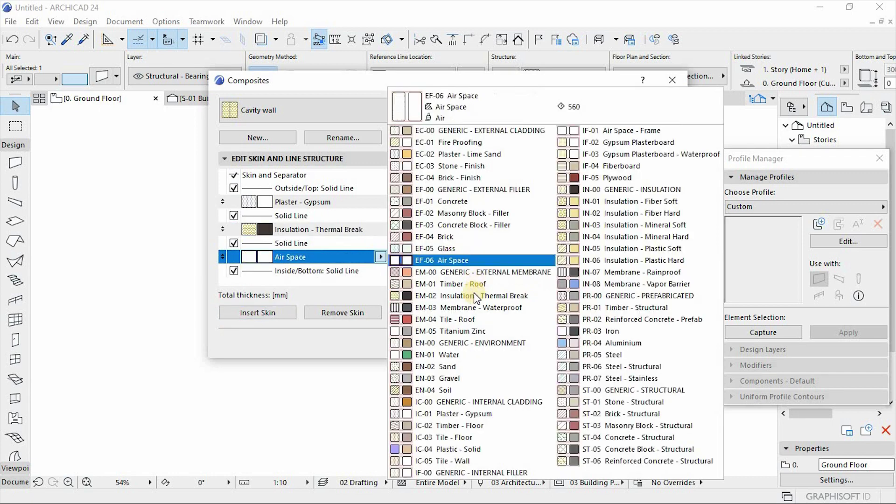
{"action": "left_click", "coordinate": [469, 304]}
{"action": "key", "text": "ctrl+a"}
{"action": "type", "text": "2"}
{"action": "type", "text": "0"}
- Insert a fourth skin below the waterproof membrane and make it Air Space - Frame, 20 mm thick
{"action": "left_click", "coordinate": [284, 309]}
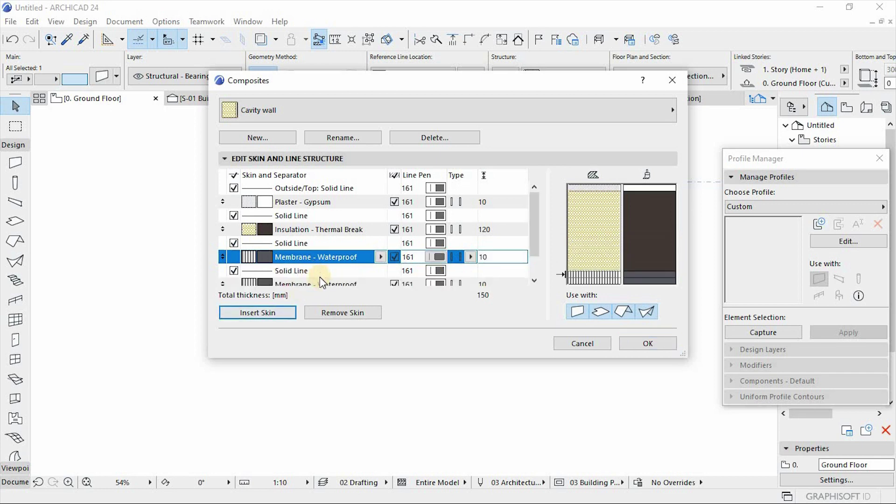
{"action": "scroll", "coordinate": [323, 258], "scroll_direction": "down", "scroll_amount": 2}
{"action": "left_click", "coordinate": [328, 257]}
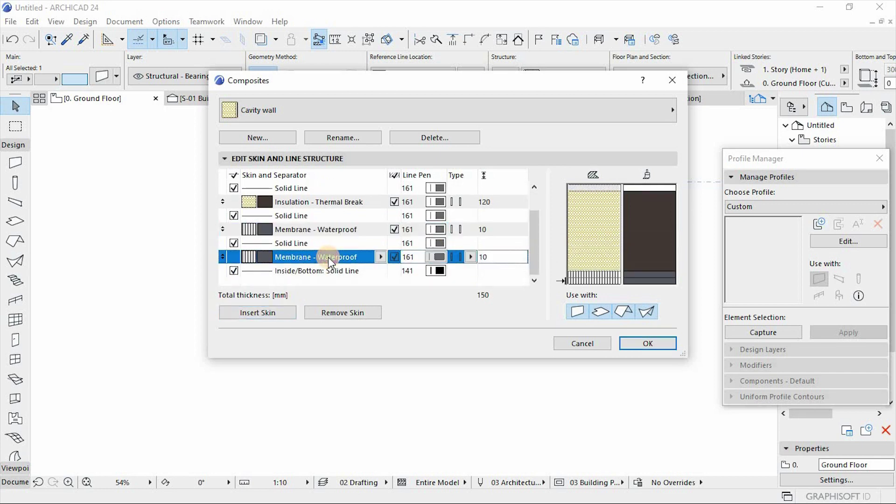
{"action": "left_click", "coordinate": [382, 257]}
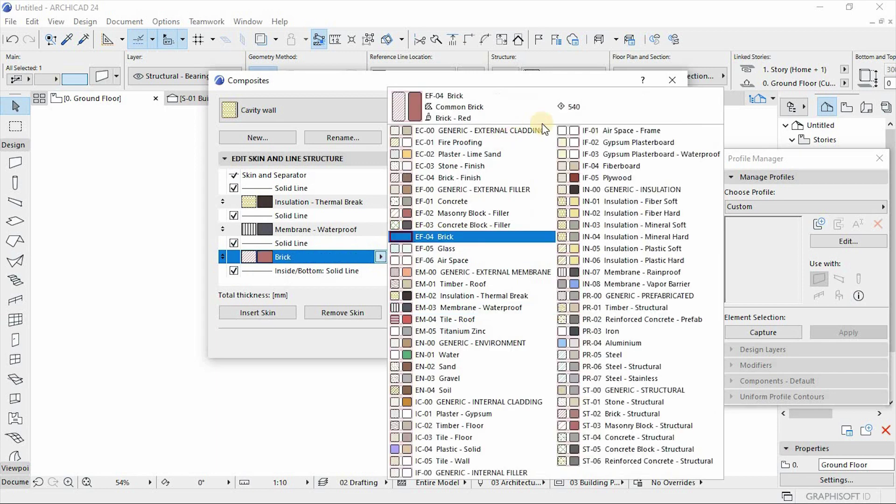
{"action": "left_click", "coordinate": [615, 131]}
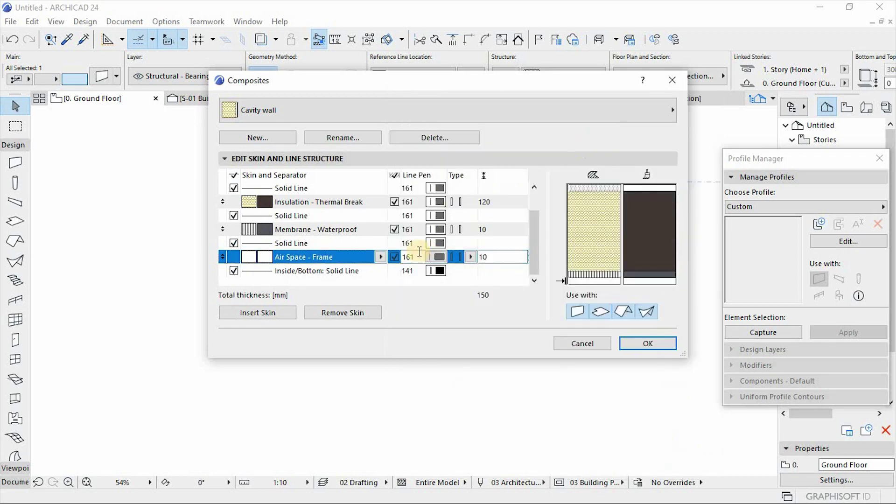
{"action": "left_click", "coordinate": [529, 258]}
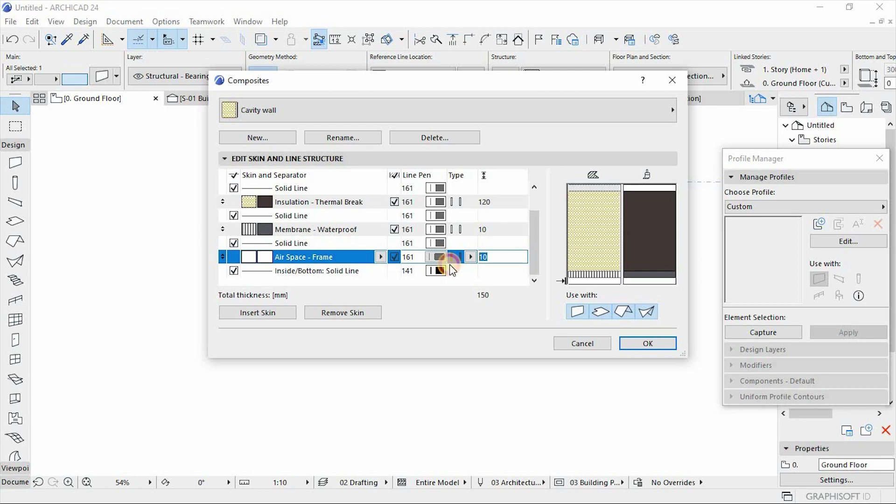
{"action": "type", "text": "20"}
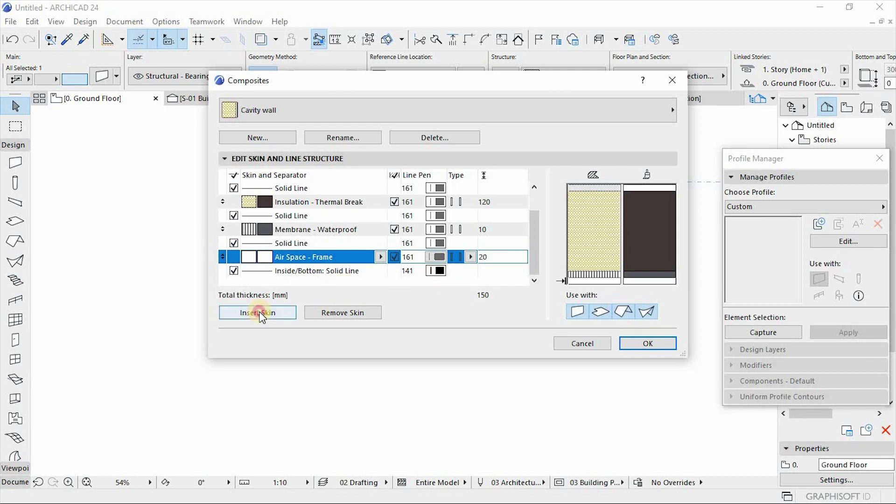
- Insert a Brick - Finish skin 75 mm thick below the air space and save the Cavity wall composite
{"action": "left_click", "coordinate": [255, 312]}
{"action": "scroll", "coordinate": [296, 247], "scroll_direction": "down", "scroll_amount": 2}
{"action": "left_click", "coordinate": [308, 257]}
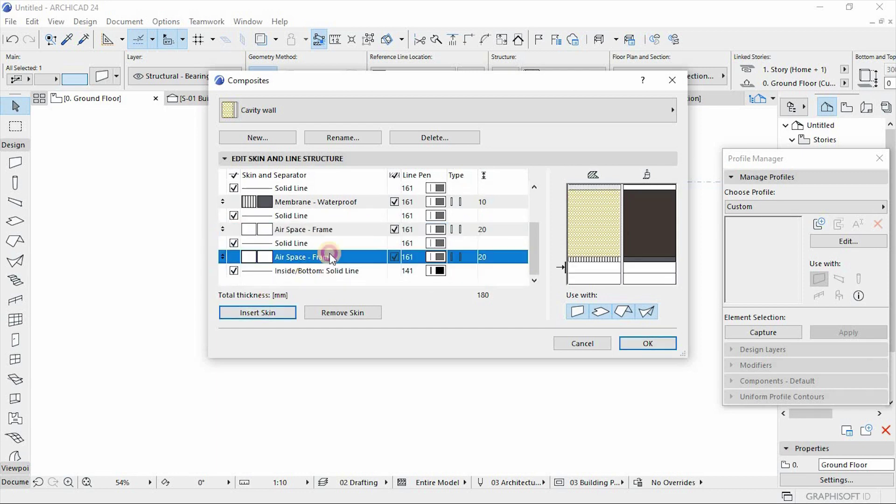
{"action": "left_click", "coordinate": [376, 257]}
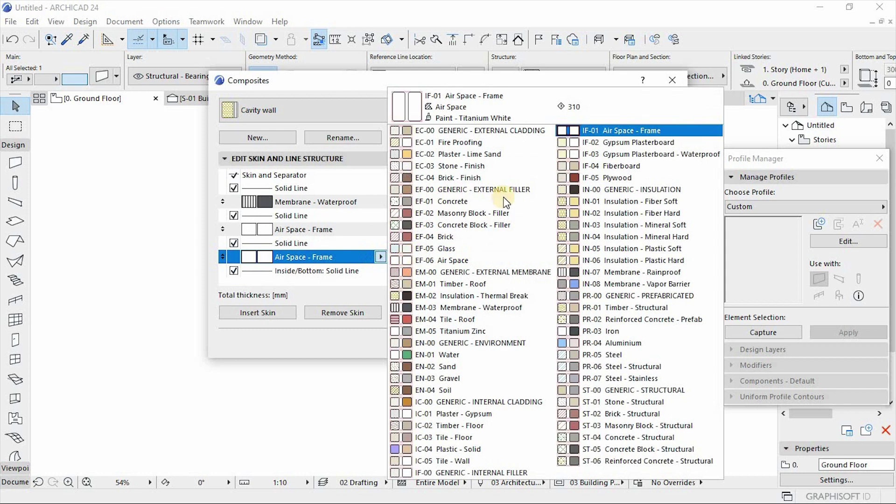
{"action": "left_click", "coordinate": [436, 177]}
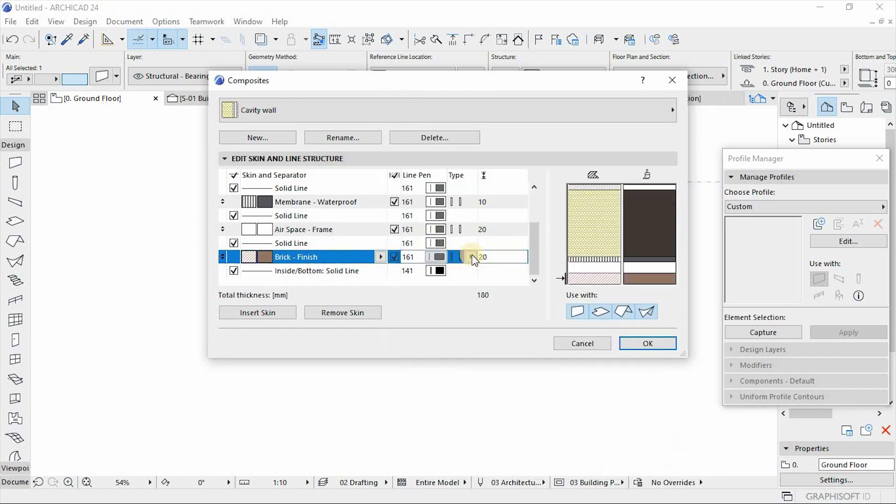
{"action": "left_click", "coordinate": [482, 257]}
{"action": "type", "text": "75"}
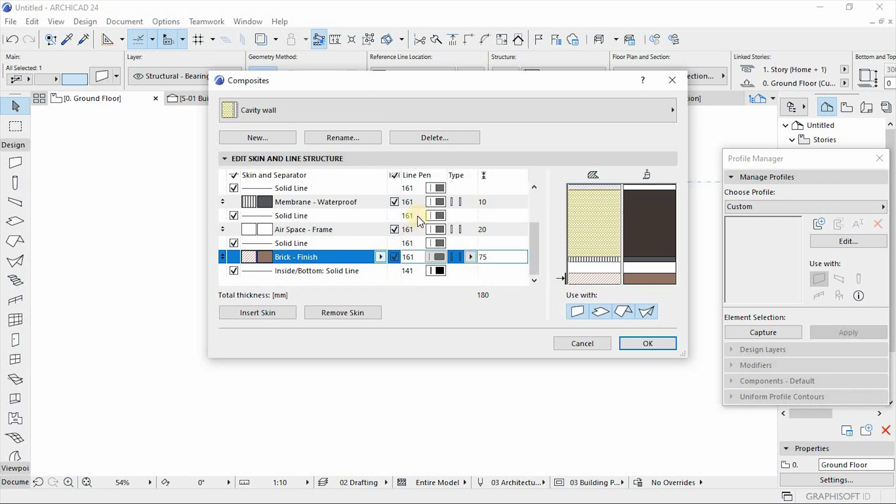
{"action": "scroll", "coordinate": [430, 238], "scroll_direction": "up", "scroll_amount": 2}
{"action": "scroll", "coordinate": [433, 218], "scroll_direction": "down", "scroll_amount": 3}
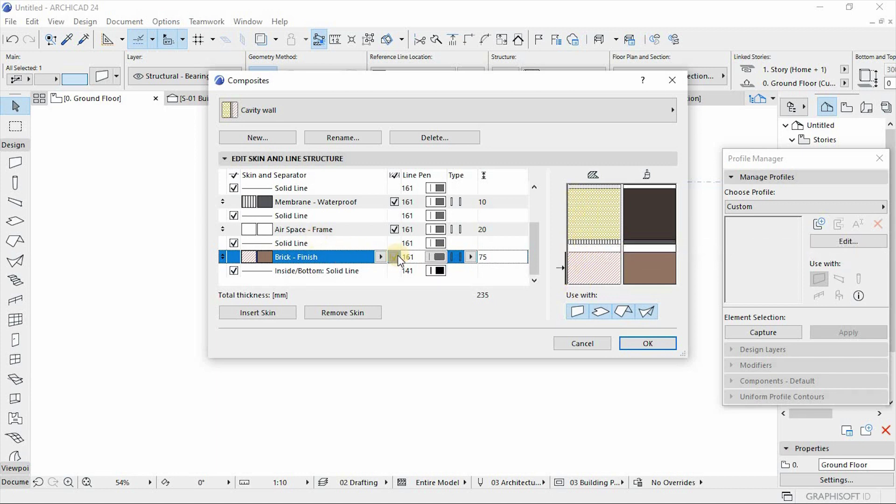
{"action": "left_click", "coordinate": [642, 340]}
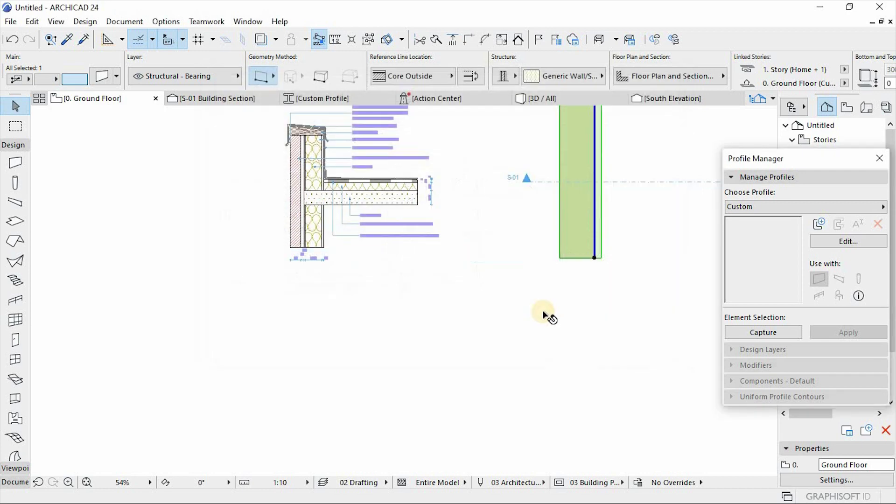
- Assign the Cavity wall composite to the selected vertical wall in place of Generic Wall/Shell
{"action": "scroll", "coordinate": [455, 296], "scroll_direction": "down", "scroll_amount": 3}
{"action": "scroll", "coordinate": [569, 239], "scroll_direction": "up", "scroll_amount": 3}
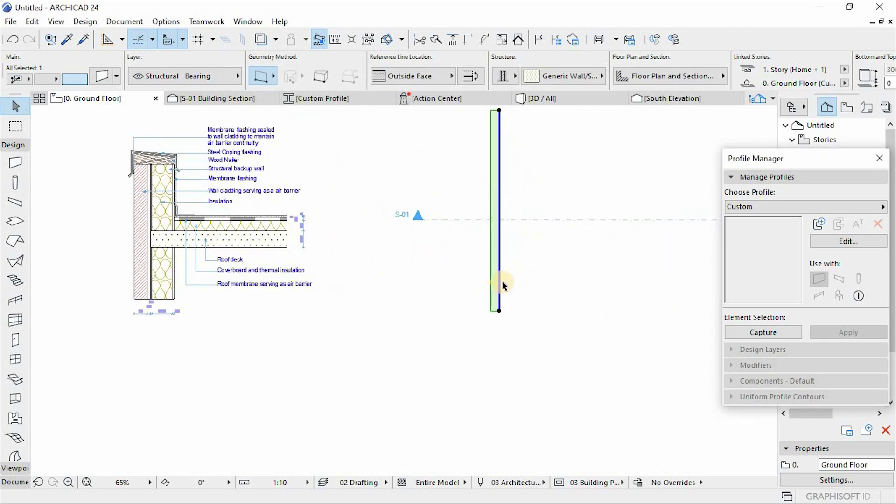
{"action": "mouse_move", "coordinate": [490, 185]}
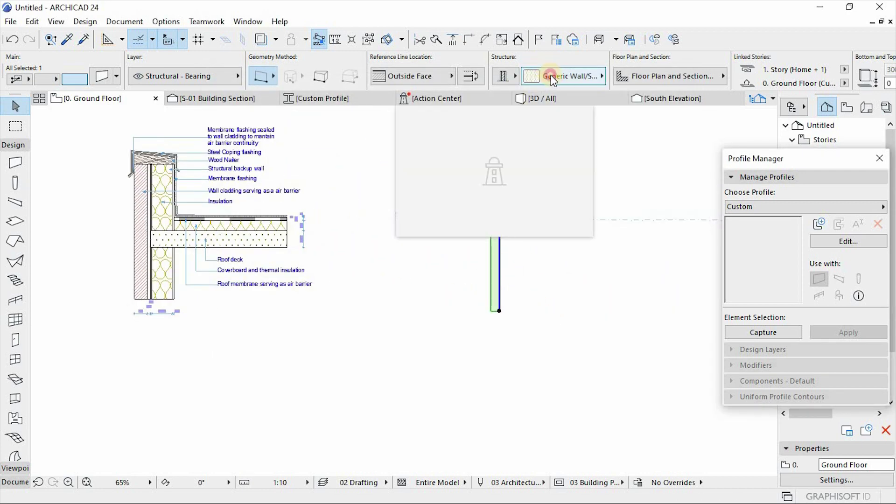
{"action": "left_click", "coordinate": [552, 77]}
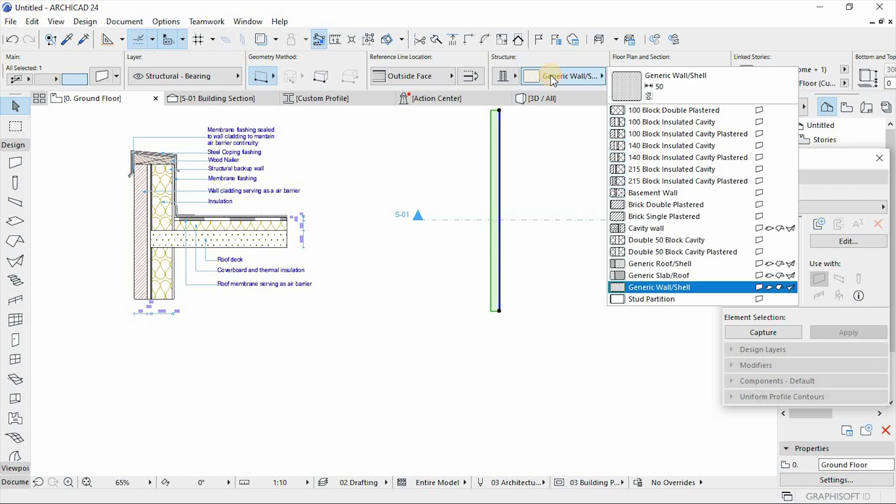
{"action": "left_click", "coordinate": [459, 159]}
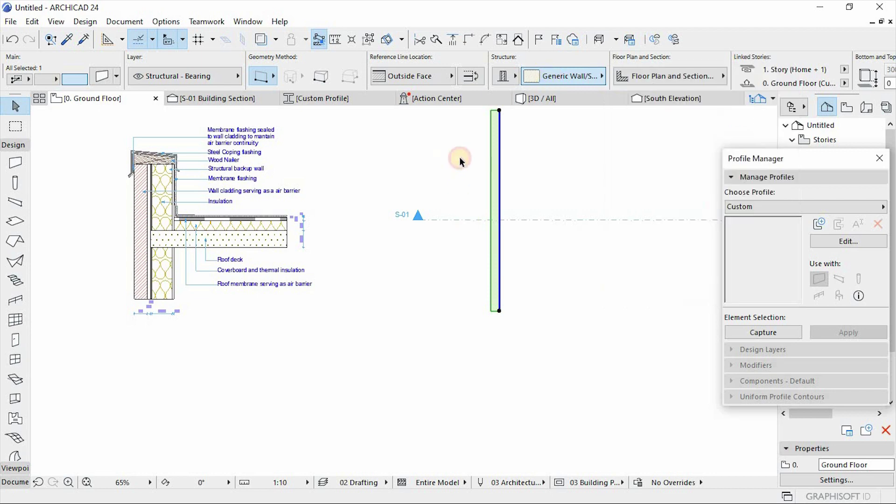
{"action": "left_click", "coordinate": [543, 79]}
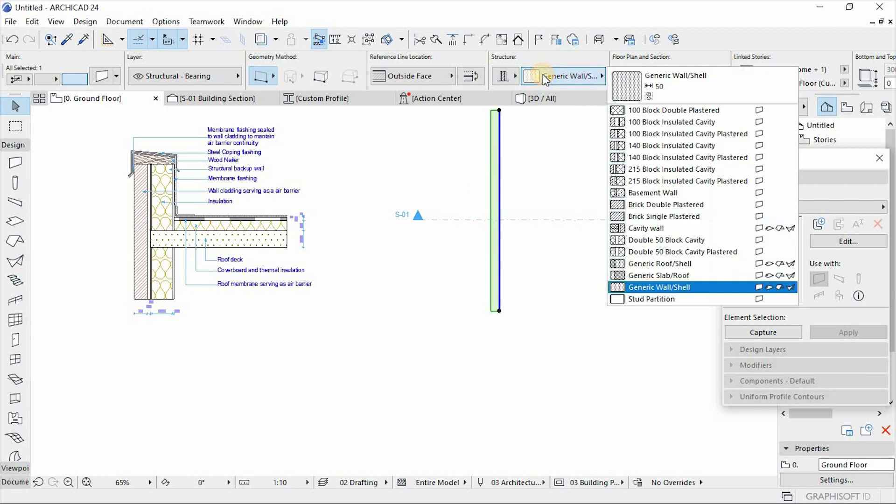
{"action": "left_click", "coordinate": [658, 233]}
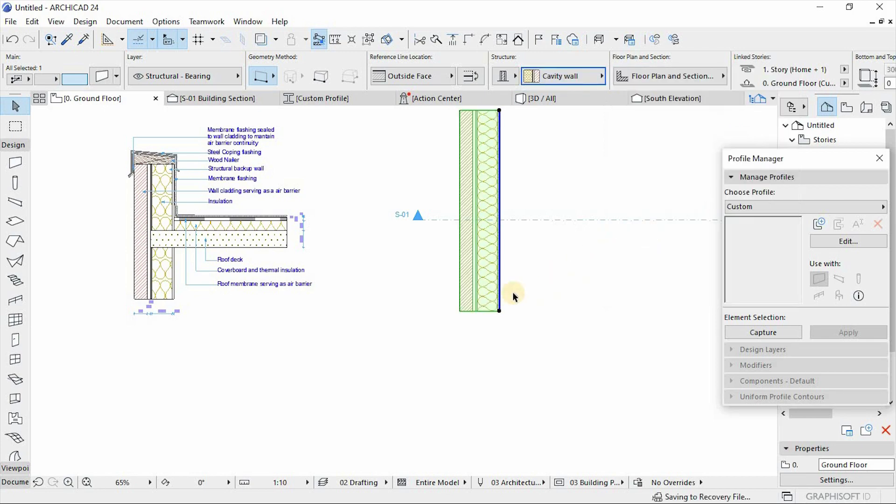
- Compare the modelled wall's skins with the dimensioned wall layers at the base of the parapet detail
{"action": "scroll", "coordinate": [478, 312], "scroll_direction": "up", "scroll_amount": 2}
{"action": "scroll", "coordinate": [163, 327], "scroll_direction": "down", "scroll_amount": 3}
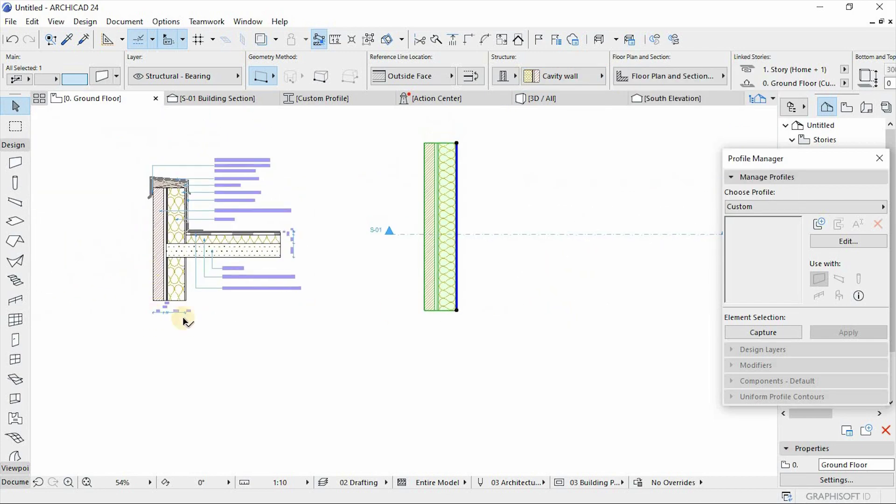
{"action": "scroll", "coordinate": [161, 284], "scroll_direction": "up", "scroll_amount": 5}
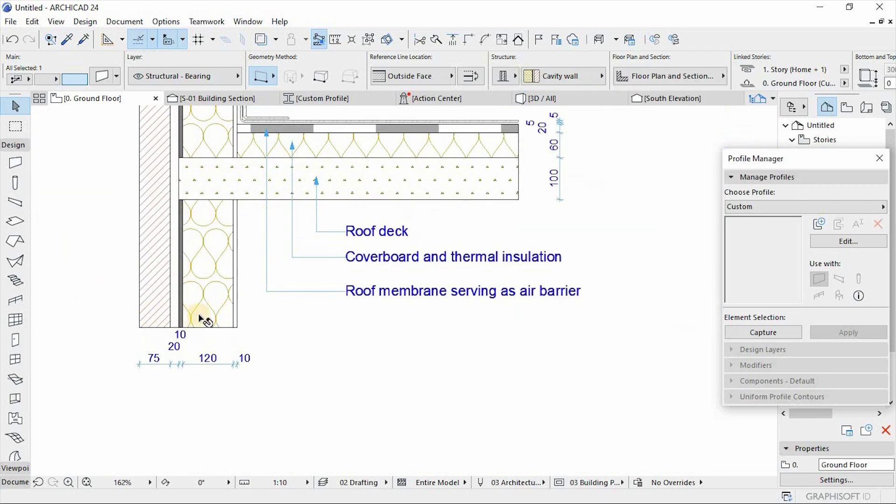
{"action": "scroll", "coordinate": [153, 273], "scroll_direction": "down", "scroll_amount": 5}
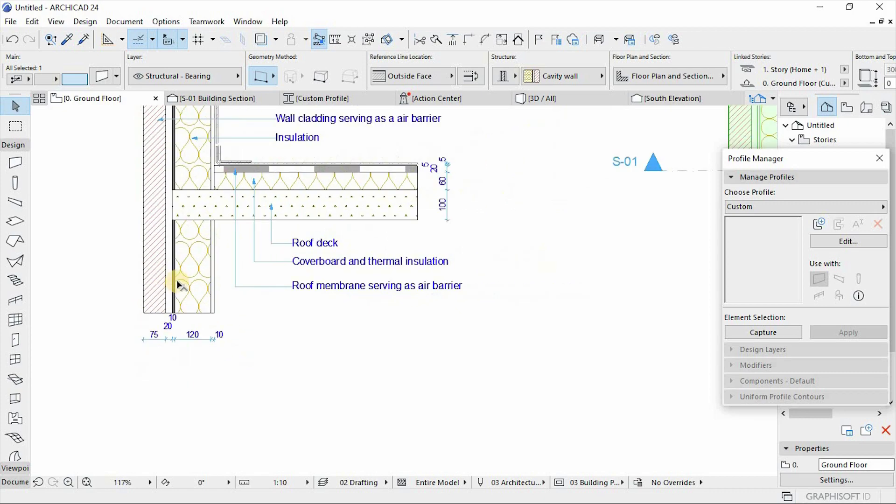
{"action": "scroll", "coordinate": [417, 247], "scroll_direction": "up", "scroll_amount": 3}
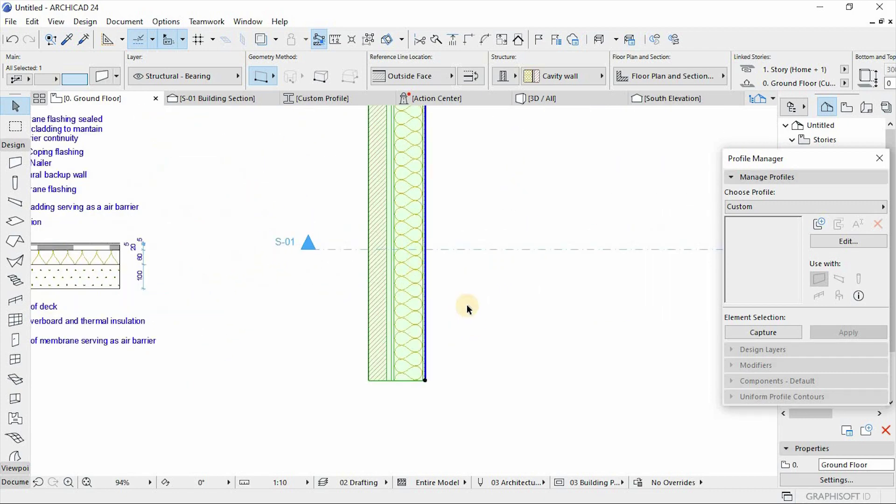
{"action": "scroll", "coordinate": [466, 308], "scroll_direction": "down", "scroll_amount": 3}
- Deselect the wall and examine the roof deck, insulation and membrane layers with their dimensioned thicknesses in the detail
{"action": "left_click", "coordinate": [166, 321]}
{"action": "scroll", "coordinate": [256, 304], "scroll_direction": "up", "scroll_amount": 5}
{"action": "scroll", "coordinate": [521, 225], "scroll_direction": "down", "scroll_amount": 1}
{"action": "scroll", "coordinate": [447, 293], "scroll_direction": "up", "scroll_amount": 2}
{"action": "scroll", "coordinate": [424, 326], "scroll_direction": "down", "scroll_amount": 1}
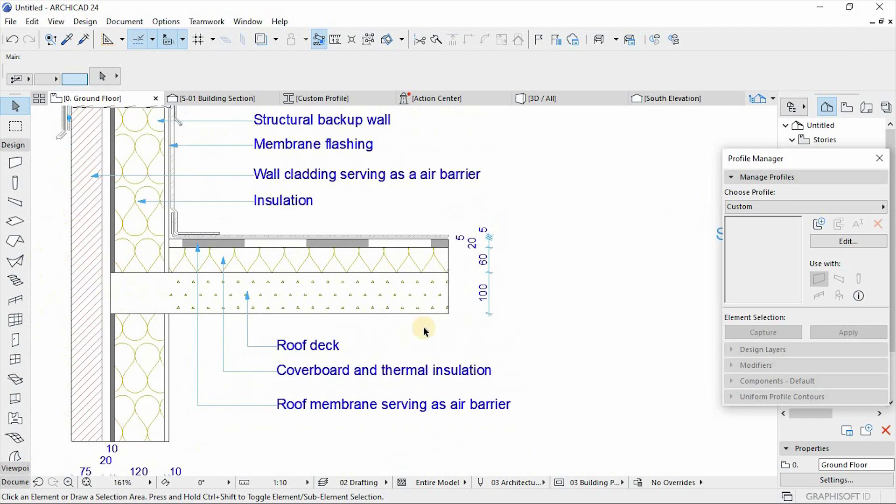
{"action": "scroll", "coordinate": [439, 319], "scroll_direction": "down", "scroll_amount": 1}
{"action": "scroll", "coordinate": [447, 314], "scroll_direction": "up", "scroll_amount": 1}
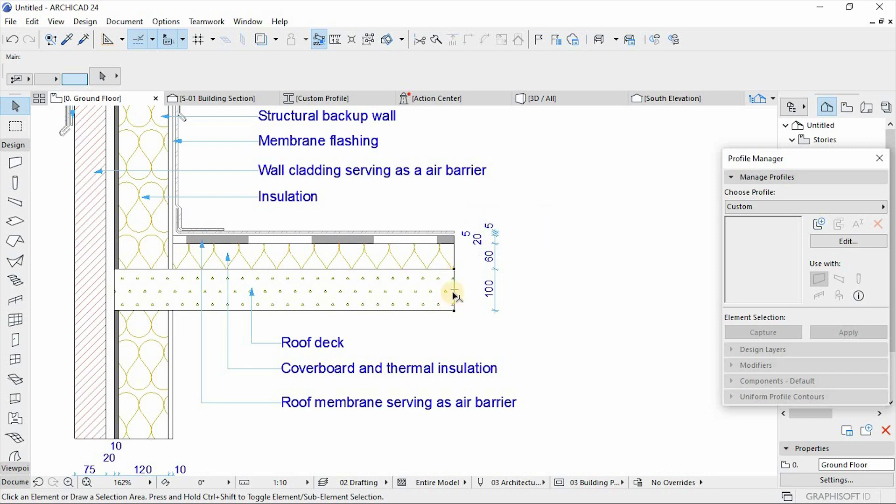
{"action": "scroll", "coordinate": [504, 289], "scroll_direction": "up", "scroll_amount": 2}
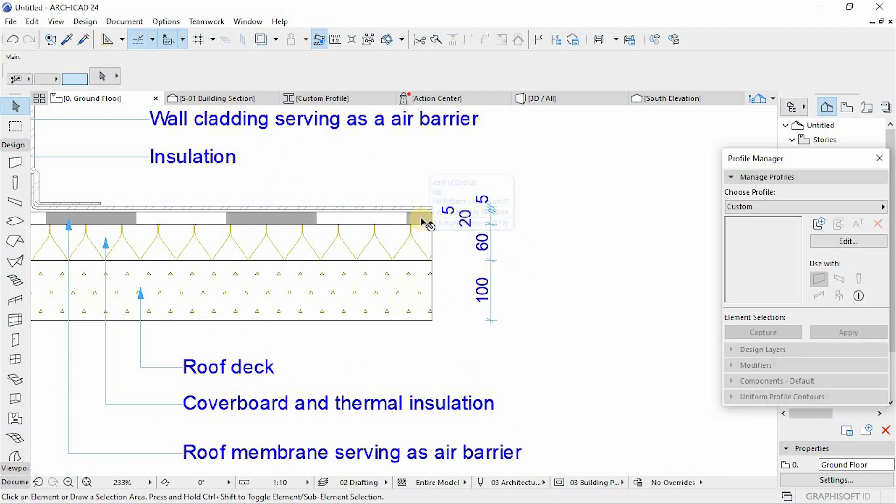
{"action": "scroll", "coordinate": [422, 220], "scroll_direction": "up", "scroll_amount": 3}
{"action": "scroll", "coordinate": [424, 222], "scroll_direction": "down", "scroll_amount": 3}
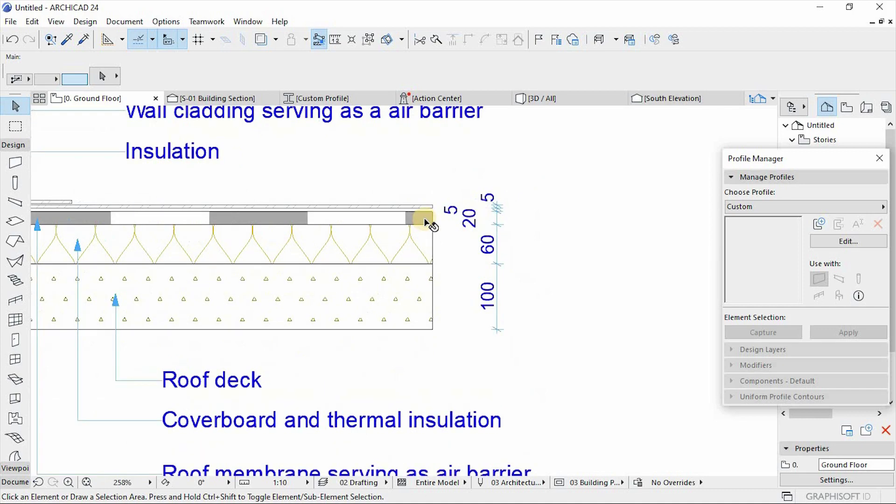
{"action": "scroll", "coordinate": [425, 222], "scroll_direction": "up", "scroll_amount": 3}
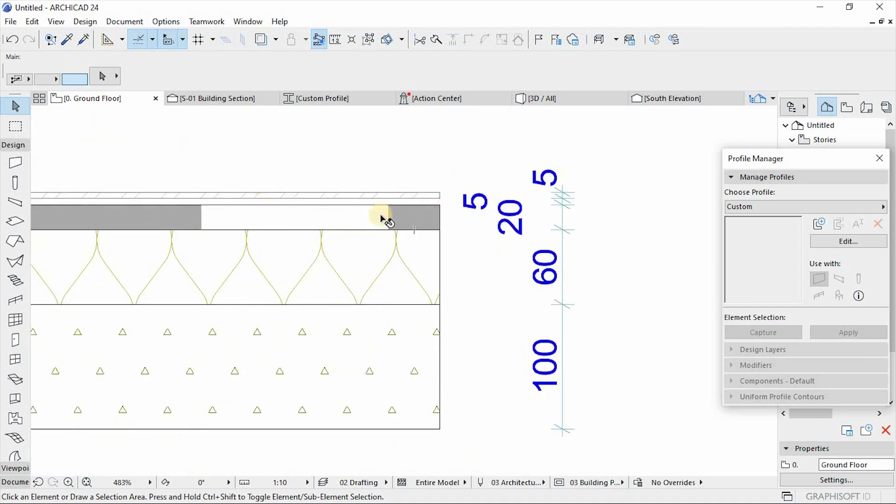
- Draw a rectangular slab about 1071 by 1204 mm, from the air space at the wall's upper end to level with its lower end
{"action": "scroll", "coordinate": [362, 193], "scroll_direction": "down", "scroll_amount": 6}
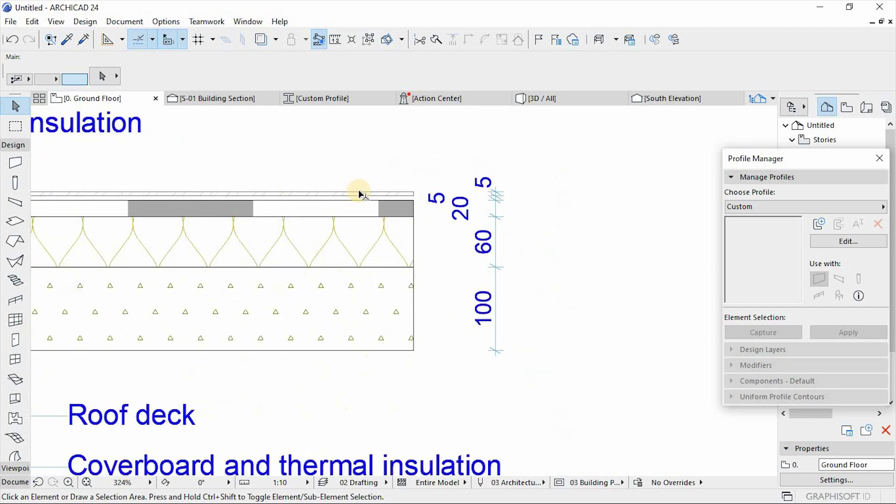
{"action": "scroll", "coordinate": [365, 199], "scroll_direction": "down", "scroll_amount": 4}
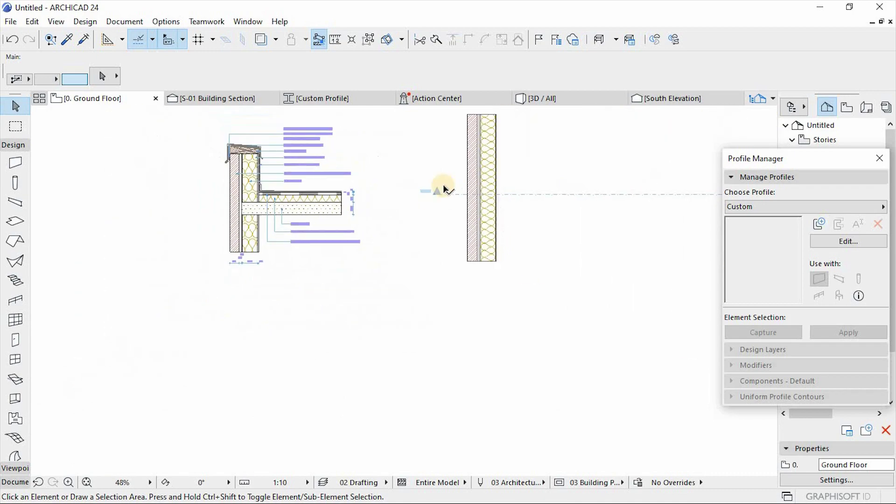
{"action": "scroll", "coordinate": [156, 247], "scroll_direction": "up", "scroll_amount": 2}
{"action": "left_click", "coordinate": [15, 222]}
{"action": "scroll", "coordinate": [397, 205], "scroll_direction": "down", "scroll_amount": 3}
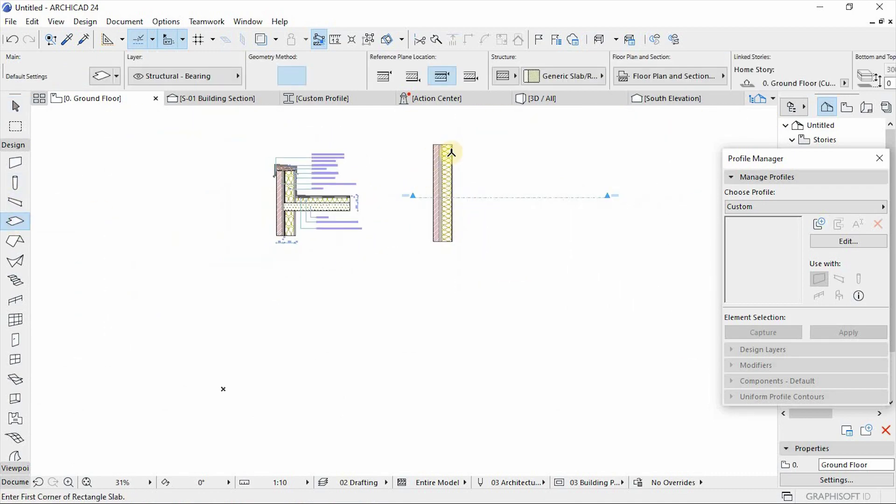
{"action": "scroll", "coordinate": [448, 150], "scroll_direction": "up", "scroll_amount": 3}
{"action": "scroll", "coordinate": [420, 122], "scroll_direction": "up", "scroll_amount": 2}
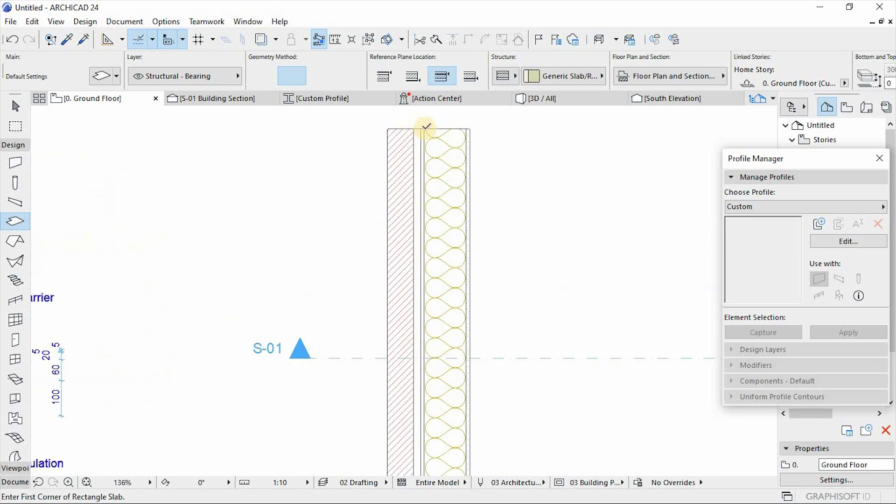
{"action": "left_click", "coordinate": [420, 125]}
{"action": "scroll", "coordinate": [580, 279], "scroll_direction": "down", "scroll_amount": 1}
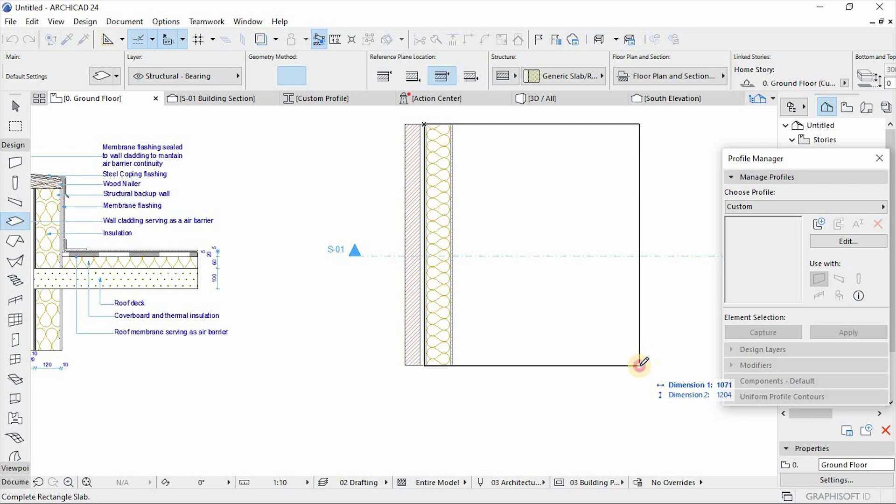
{"action": "left_click", "coordinate": [641, 363]}
- Select the new slab and duplicate its Generic Slab/Roof composite as a new composite named Roof Slab
{"action": "left_click", "coordinate": [604, 345], "text": "shift"}
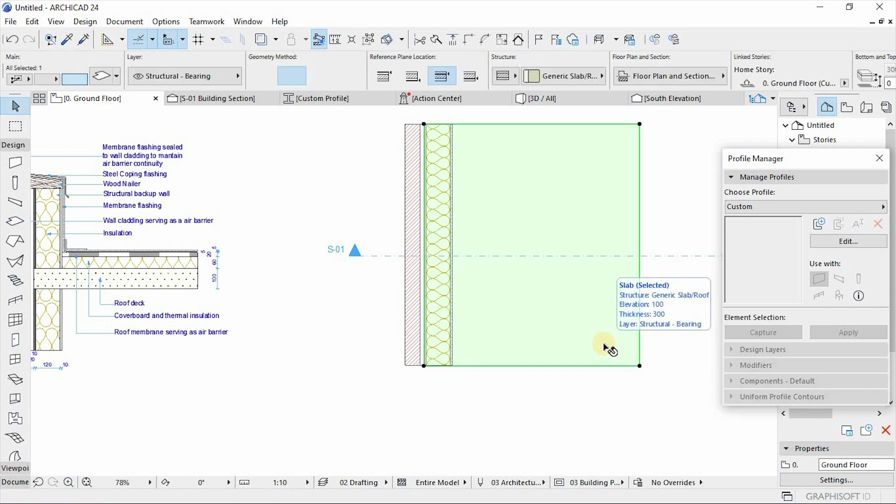
{"action": "scroll", "coordinate": [569, 329], "scroll_direction": "down", "scroll_amount": 3}
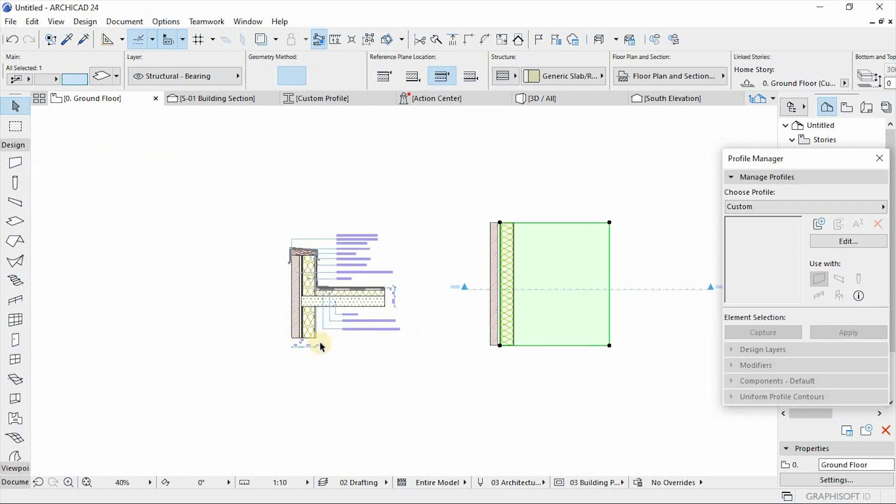
{"action": "scroll", "coordinate": [320, 344], "scroll_direction": "up", "scroll_amount": 4}
{"action": "scroll", "coordinate": [202, 298], "scroll_direction": "down", "scroll_amount": 2}
{"action": "scroll", "coordinate": [373, 319], "scroll_direction": "up", "scroll_amount": 3}
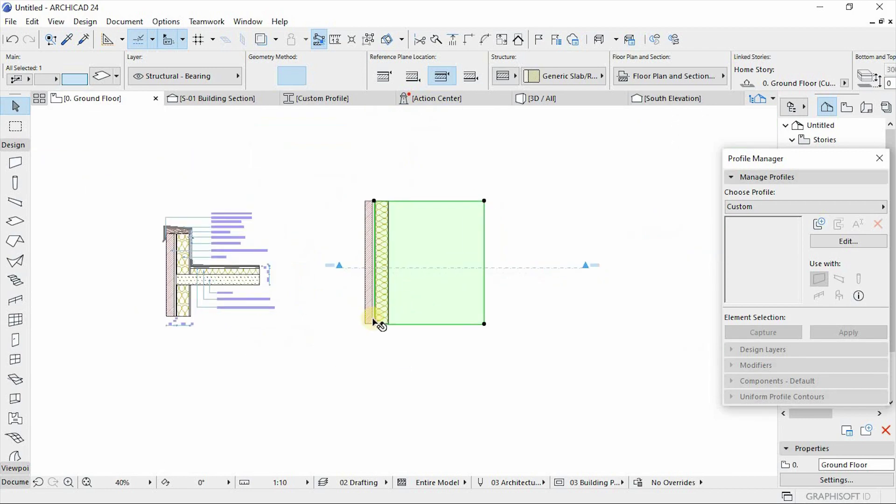
{"action": "right_click", "coordinate": [446, 295]}
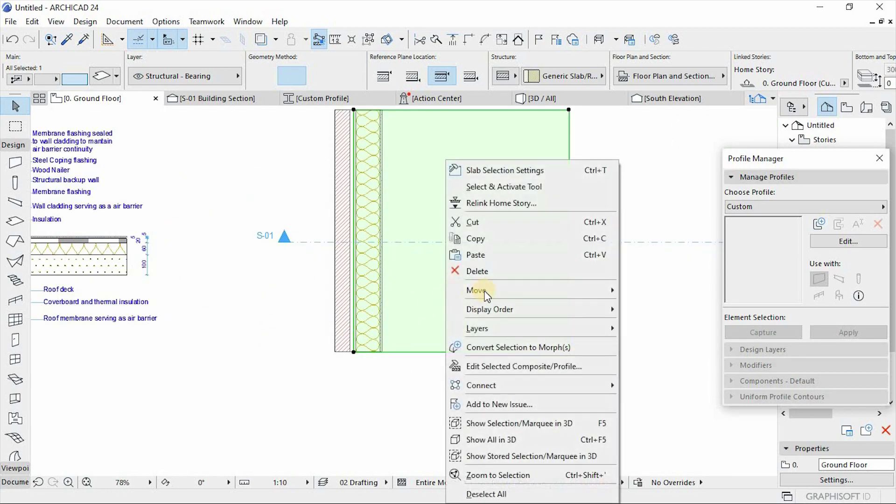
{"action": "left_click", "coordinate": [506, 366]}
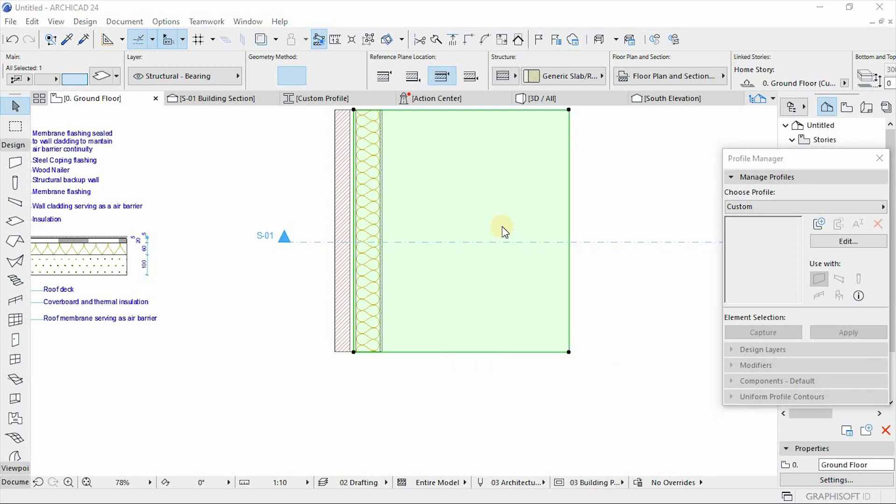
{"action": "left_click", "coordinate": [276, 140]}
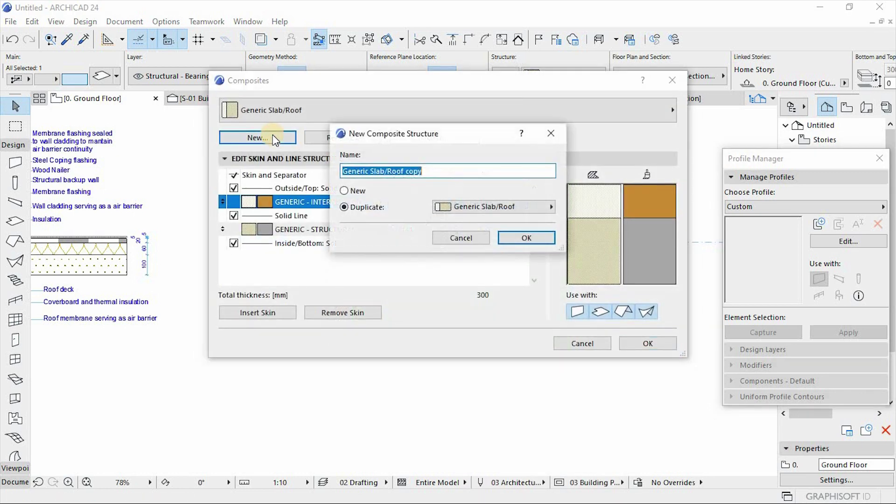
{"action": "type", "text": "Roof Slab"}
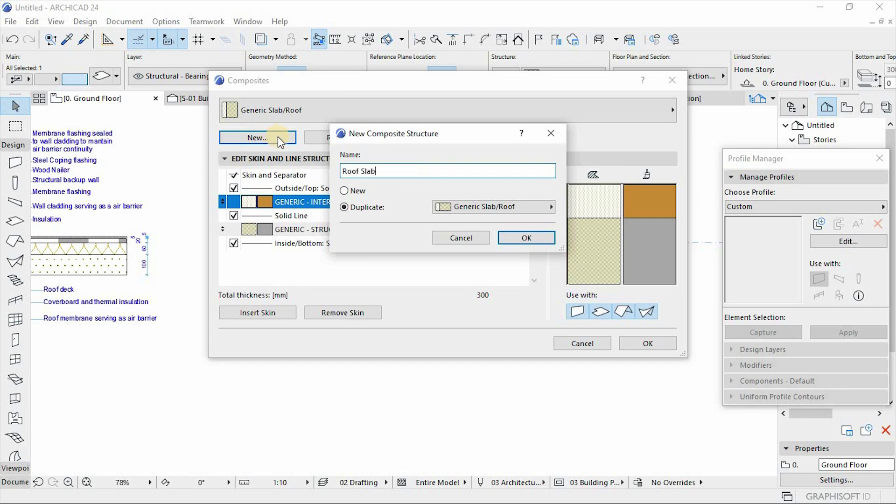
{"action": "key", "text": "Return"}
- Remove the GENERIC - STRUCTURAL skin from Roof Slab and make the remaining skin Steel, 5 mm thick
{"action": "left_click", "coordinate": [357, 242]}
{"action": "left_click", "coordinate": [355, 231]}
{"action": "left_click", "coordinate": [329, 311]}
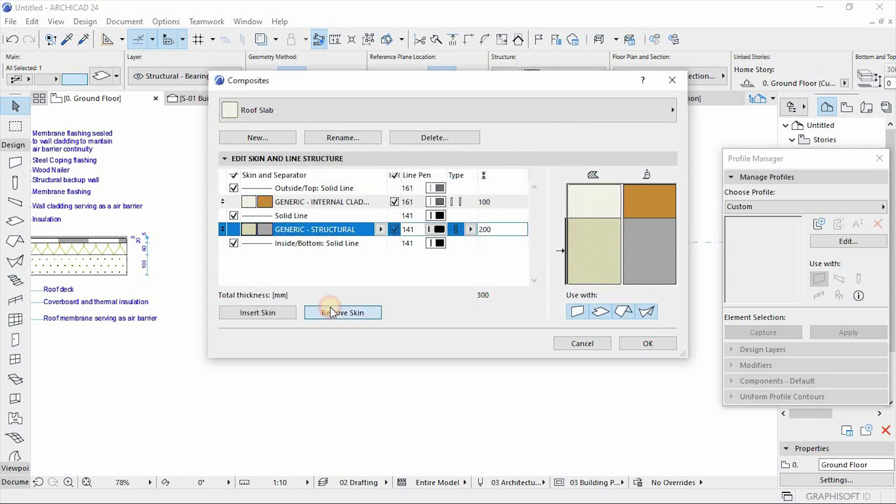
{"action": "left_click", "coordinate": [340, 208]}
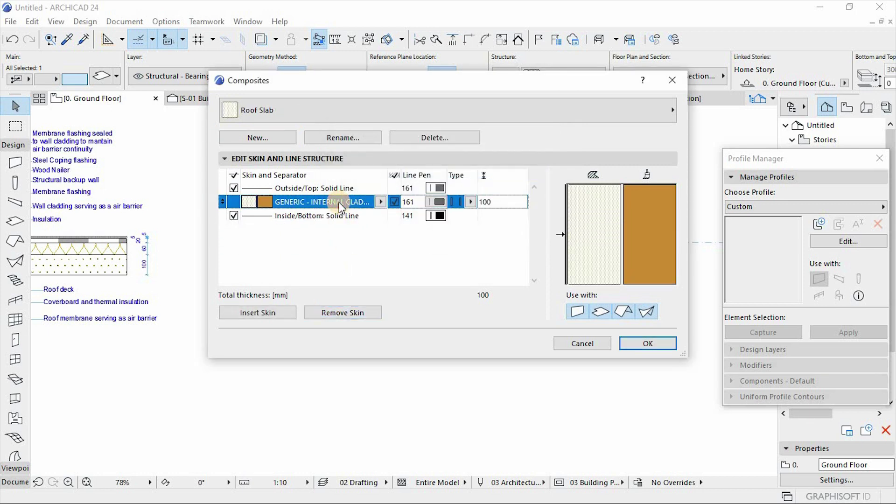
{"action": "left_click", "coordinate": [499, 202]}
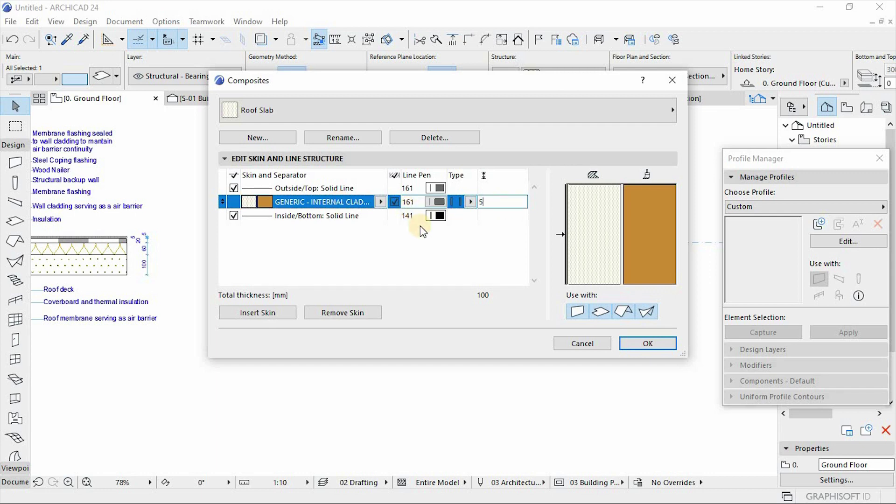
{"action": "left_click", "coordinate": [381, 202]}
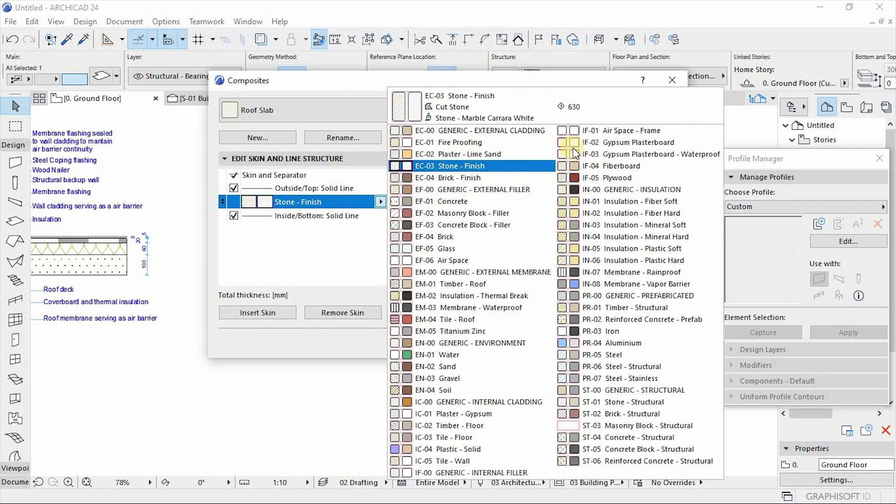
{"action": "left_click", "coordinate": [610, 355]}
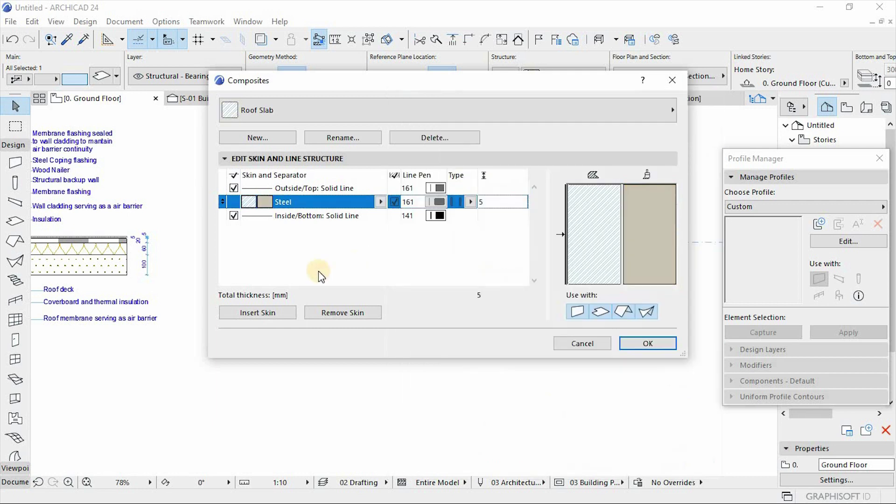
- Insert an Air Space - Frame skin 5 mm thick below the Steel skin
{"action": "left_click", "coordinate": [257, 312]}
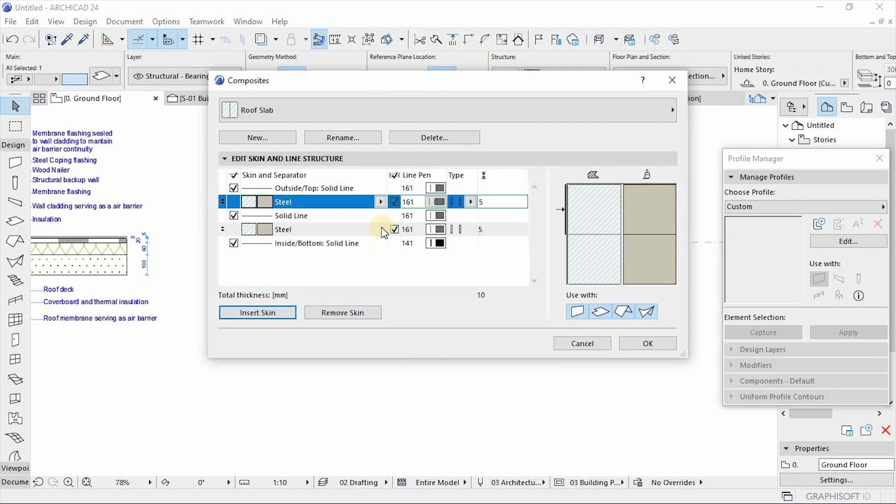
{"action": "left_click", "coordinate": [377, 229]}
{"action": "left_click", "coordinate": [382, 228]}
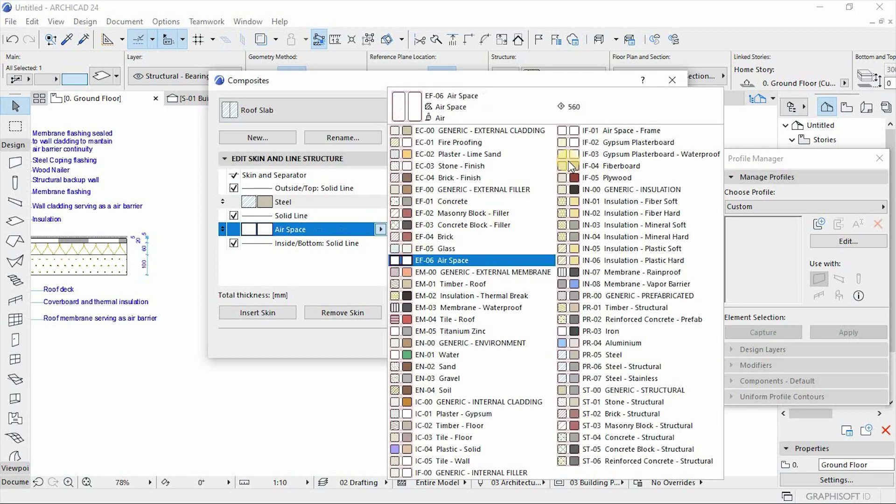
{"action": "left_click", "coordinate": [591, 131]}
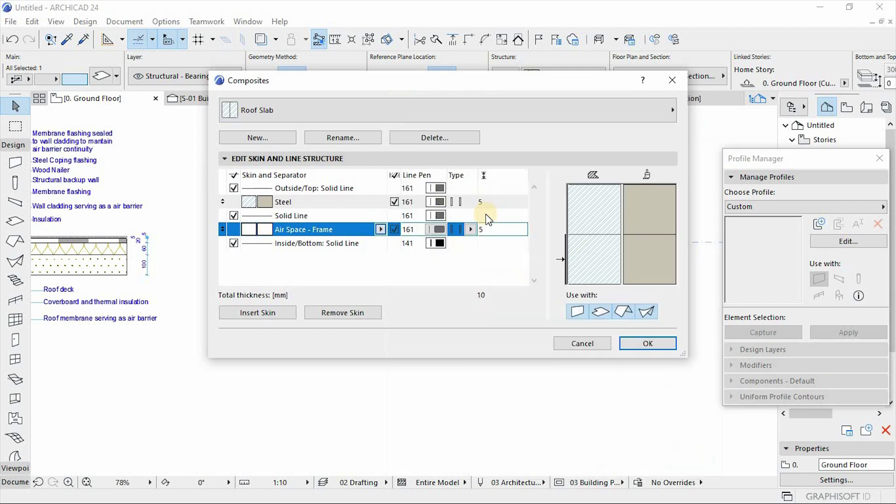
- Insert an Insulation - Thermal Break skin 60 mm thick below the air space skin
{"action": "left_click", "coordinate": [274, 310]}
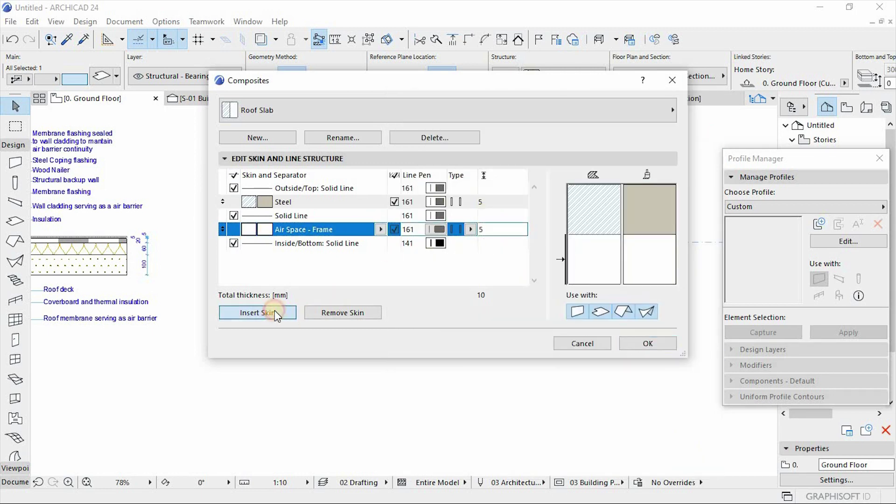
{"action": "left_click", "coordinate": [394, 258]}
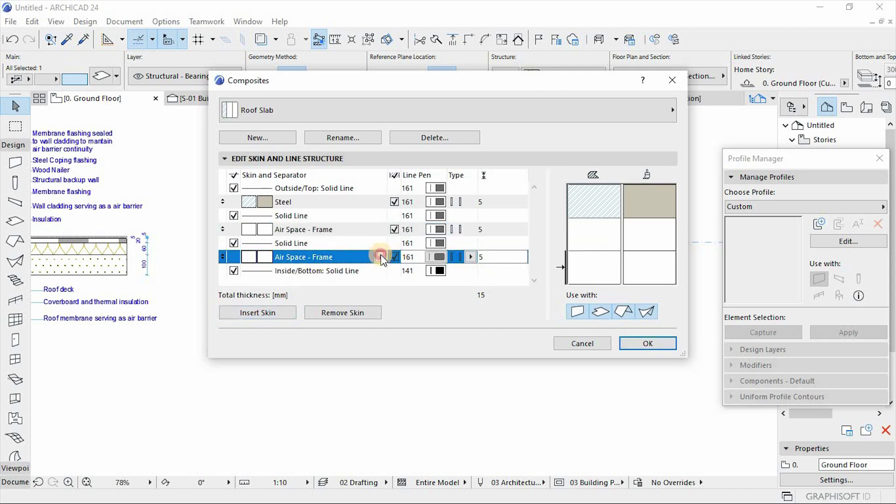
{"action": "left_click", "coordinate": [381, 257]}
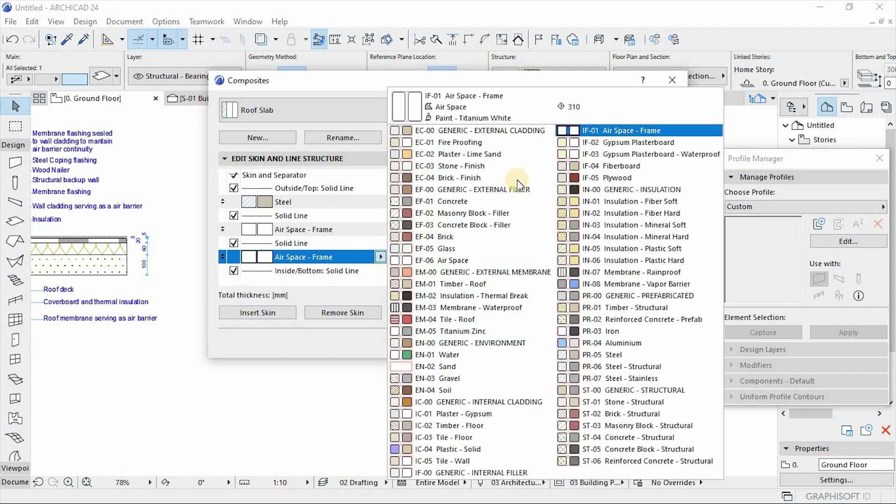
{"action": "left_click", "coordinate": [438, 296]}
{"action": "left_click", "coordinate": [486, 260]}
{"action": "type", "text": "60"}
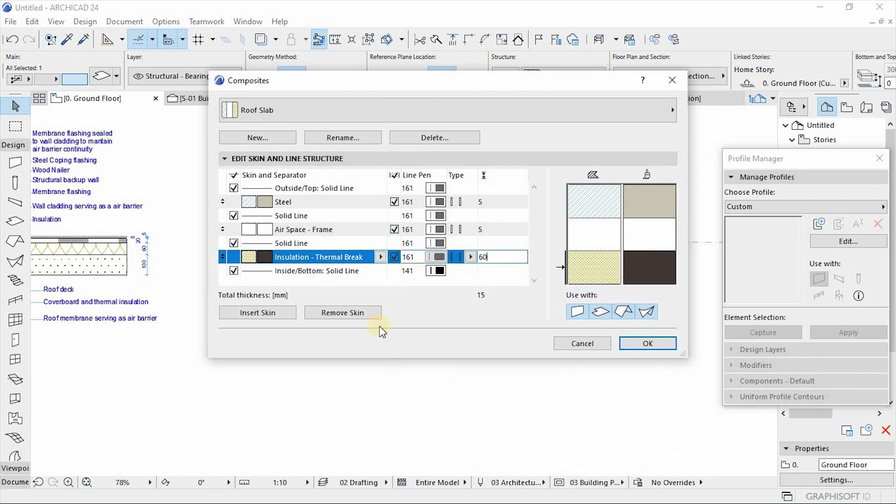
- Insert a Reinforced Concrete - Structural skin 100 mm thick as the lowest layer of the composite
{"action": "left_click", "coordinate": [255, 311]}
{"action": "left_click", "coordinate": [494, 260]}
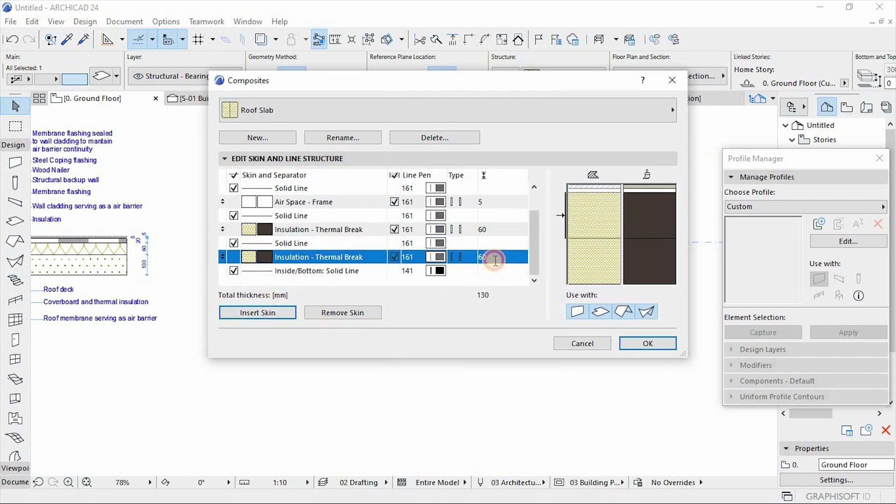
{"action": "type", "text": "100"}
{"action": "left_click", "coordinate": [381, 257]}
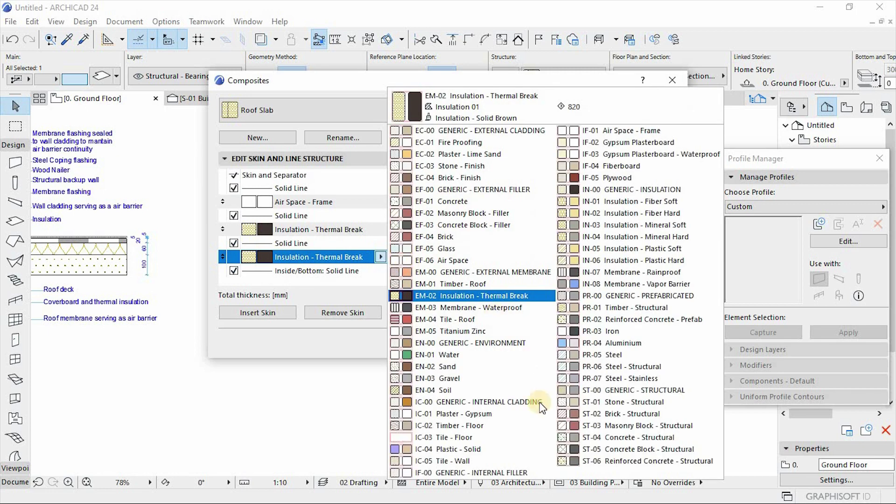
{"action": "left_click", "coordinate": [585, 457]}
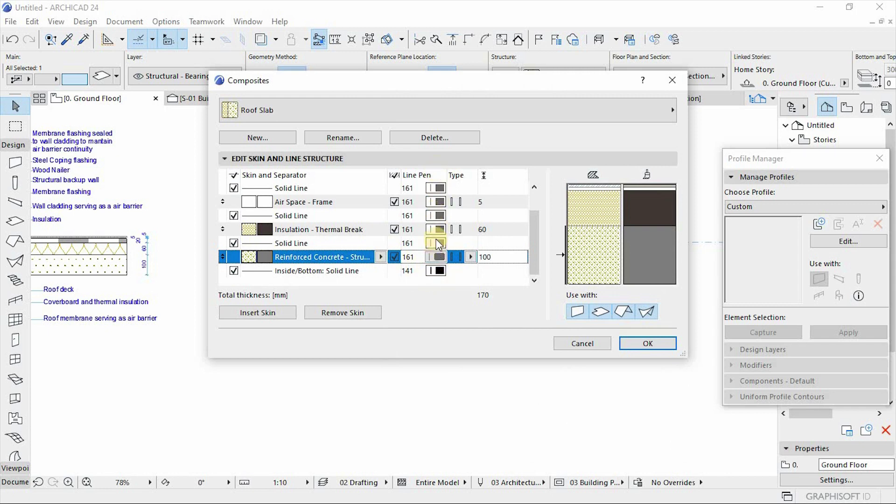
{"action": "scroll", "coordinate": [438, 233], "scroll_direction": "up", "scroll_amount": 1}
{"action": "scroll", "coordinate": [441, 234], "scroll_direction": "down", "scroll_amount": 1}
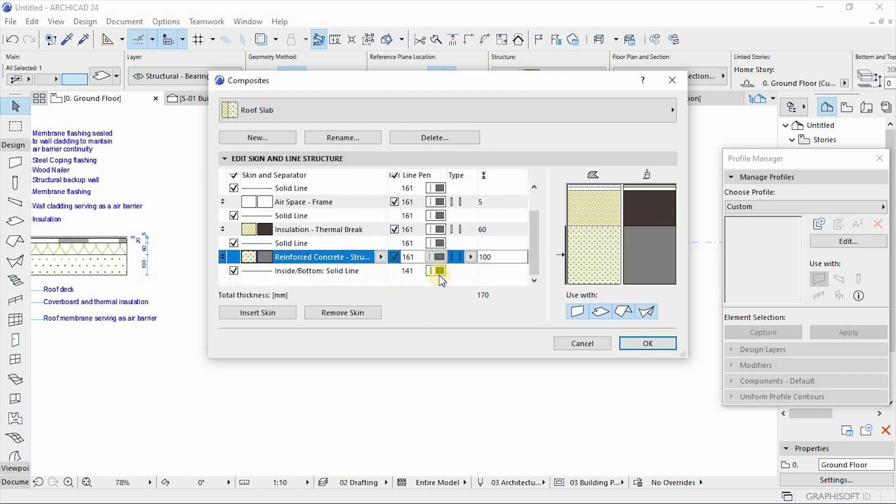
- Set pen 21 for the reinforced concrete skin and the separator lines above and below it, and save the Roof Slab composite
{"action": "left_click", "coordinate": [438, 256]}
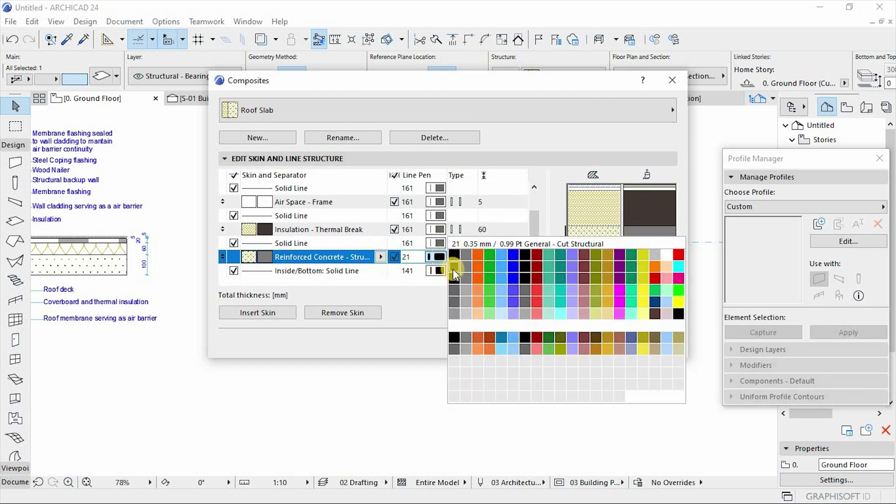
{"action": "left_click", "coordinate": [455, 271]}
{"action": "left_click", "coordinate": [434, 270]}
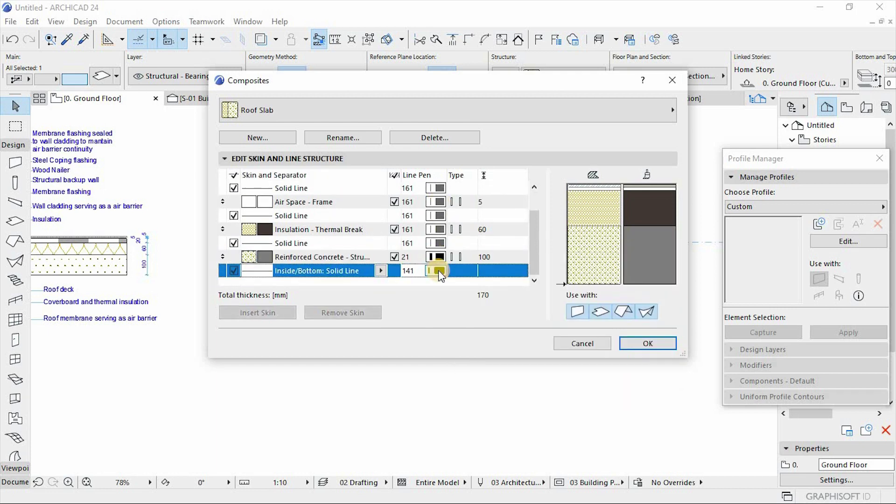
{"action": "left_click", "coordinate": [438, 270]}
{"action": "left_click", "coordinate": [453, 276]}
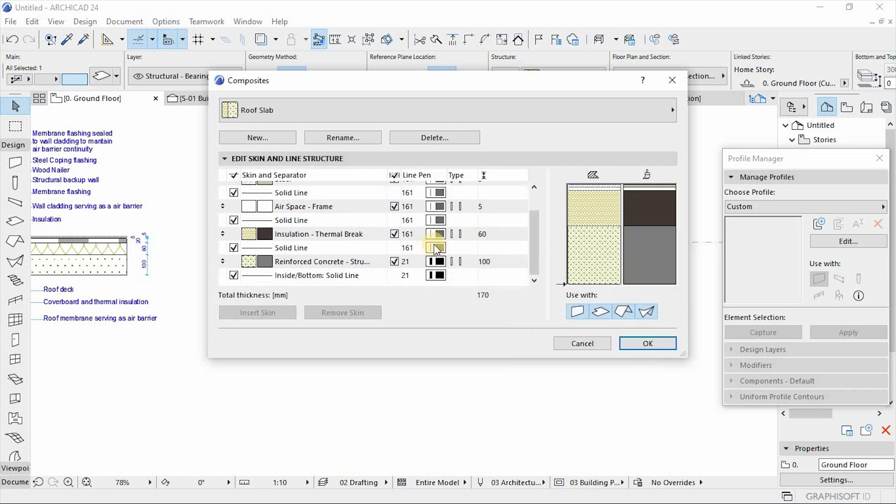
{"action": "left_click", "coordinate": [438, 244]}
{"action": "left_click", "coordinate": [438, 243]}
{"action": "left_click", "coordinate": [456, 256]}
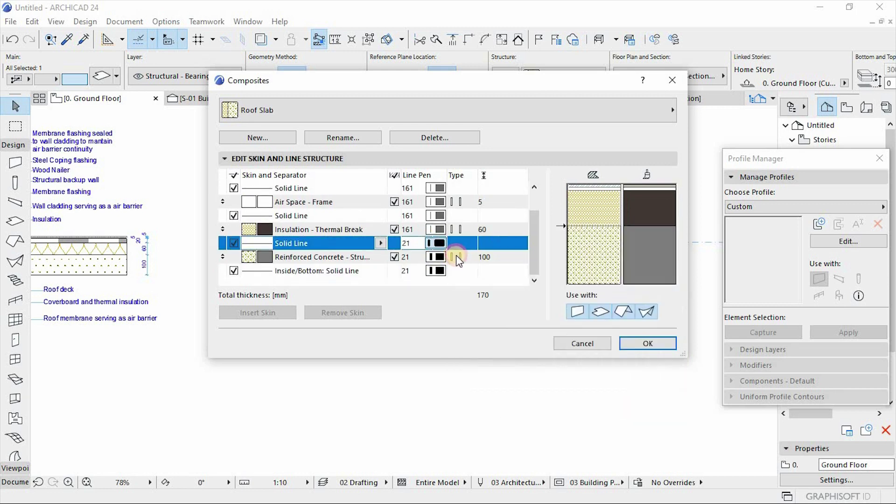
{"action": "scroll", "coordinate": [462, 256], "scroll_direction": "up", "scroll_amount": 1}
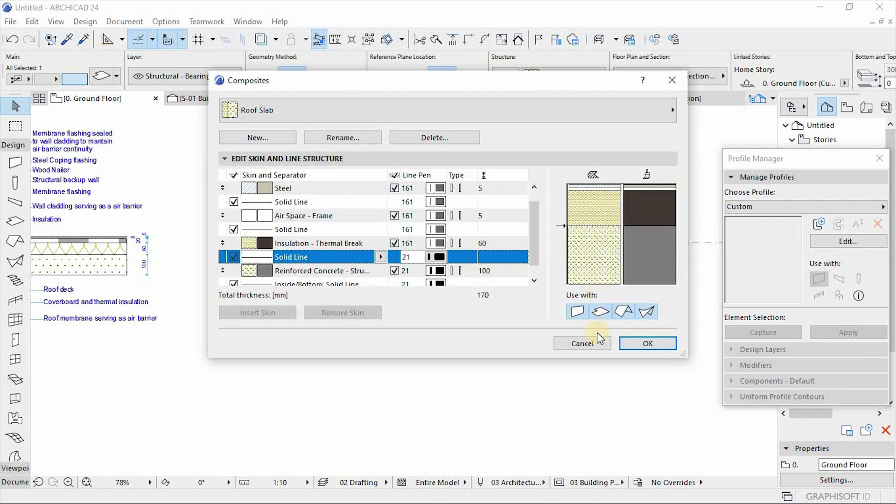
{"action": "left_click", "coordinate": [640, 345]}
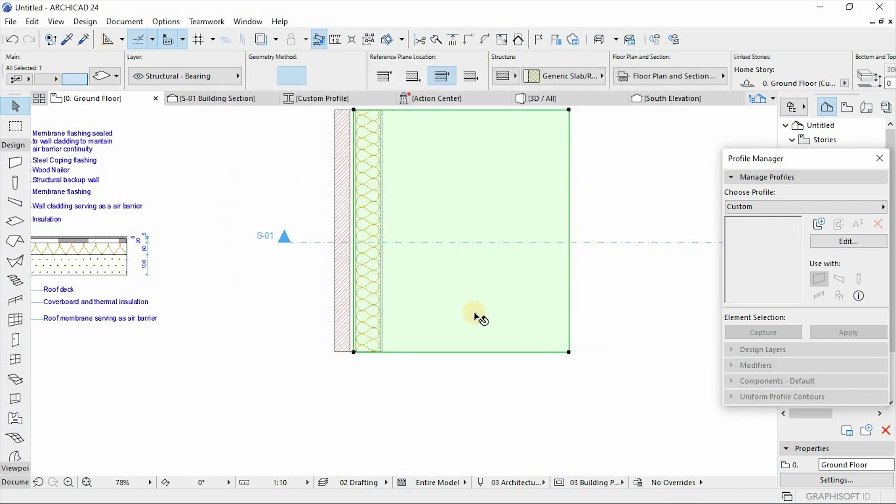
- Open building section S-01 from its marker on the floor plan using the current view settings
{"action": "scroll", "coordinate": [475, 316], "scroll_direction": "down", "scroll_amount": 3}
{"action": "left_click", "coordinate": [366, 273]}
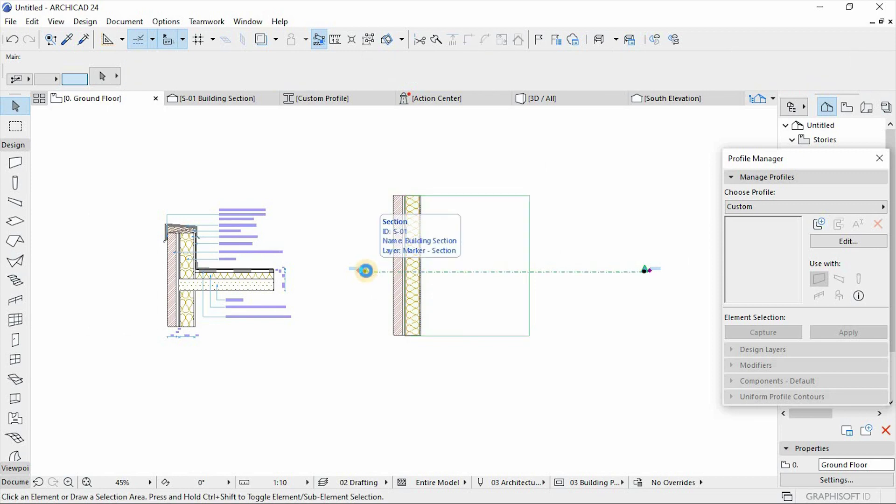
{"action": "left_click", "coordinate": [365, 270]}
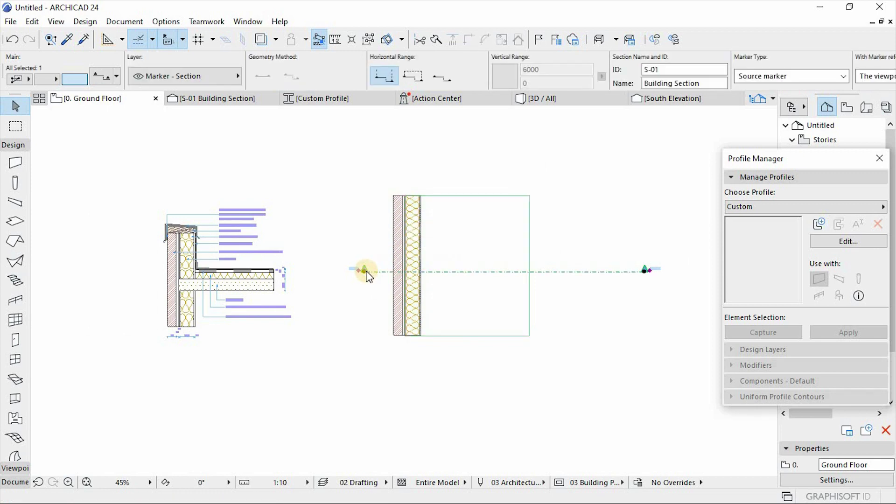
{"action": "right_click", "coordinate": [366, 272]}
{"action": "mouse_move", "coordinate": [415, 228]}
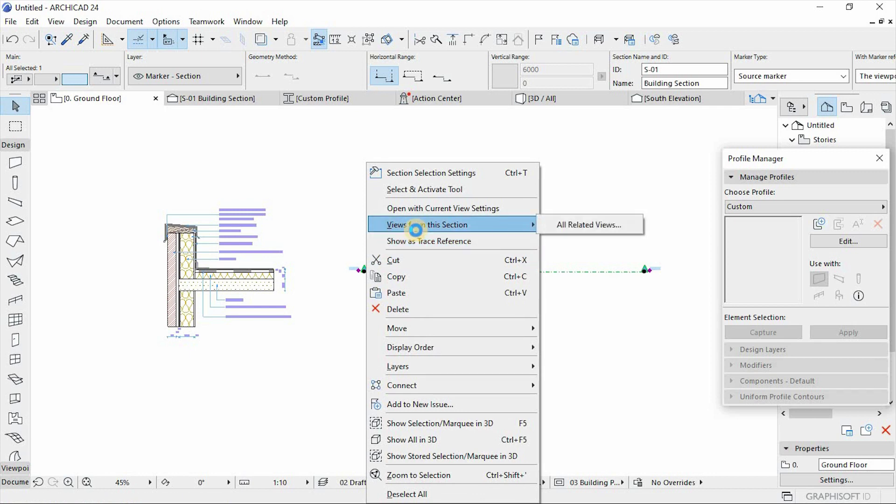
{"action": "left_click", "coordinate": [418, 209]}
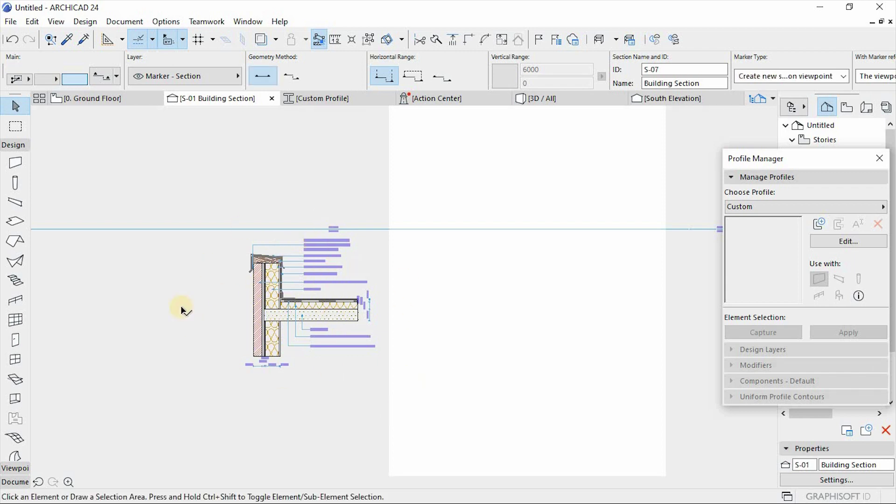
- Assign the Roof Slab composite to the slab at the base of the wall in the section
{"action": "scroll", "coordinate": [400, 414], "scroll_direction": "down", "scroll_amount": 3}
{"action": "scroll", "coordinate": [393, 410], "scroll_direction": "up", "scroll_amount": 2}
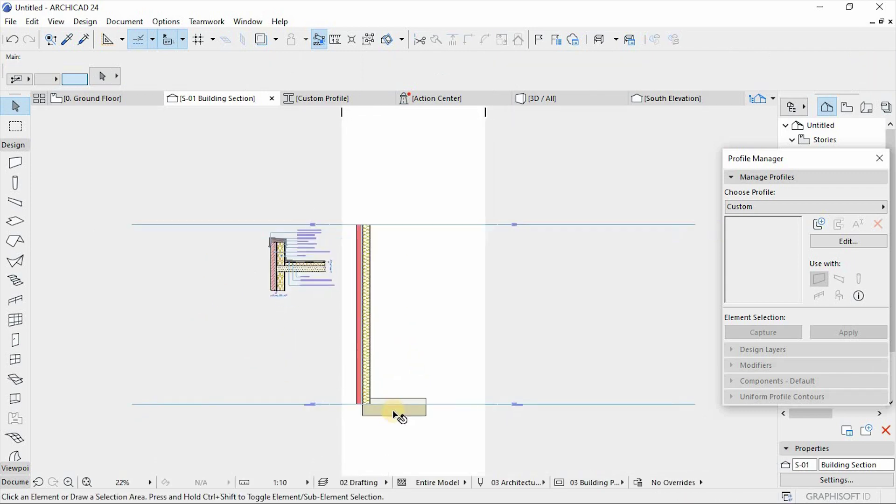
{"action": "left_click", "coordinate": [393, 410]}
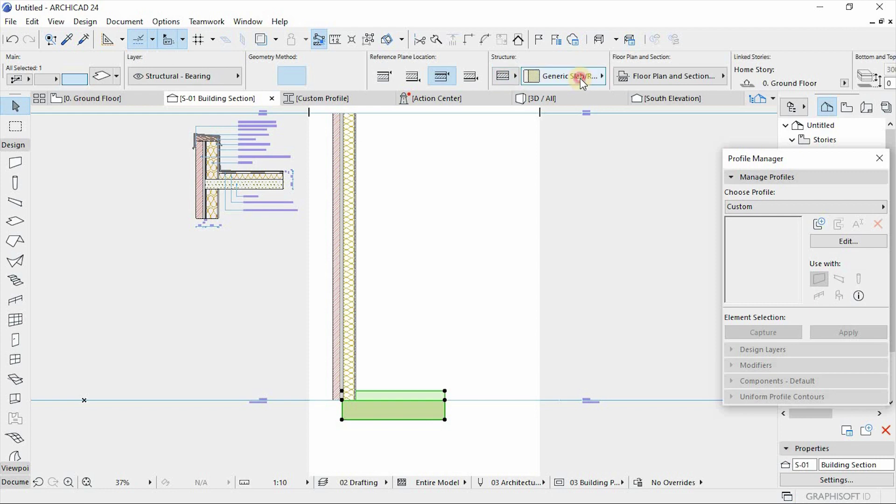
{"action": "left_click", "coordinate": [580, 78]}
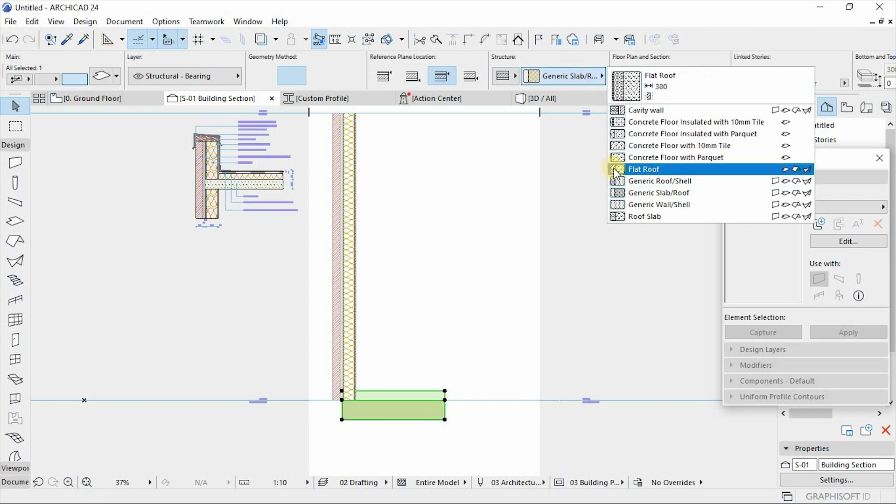
{"action": "left_click", "coordinate": [629, 217]}
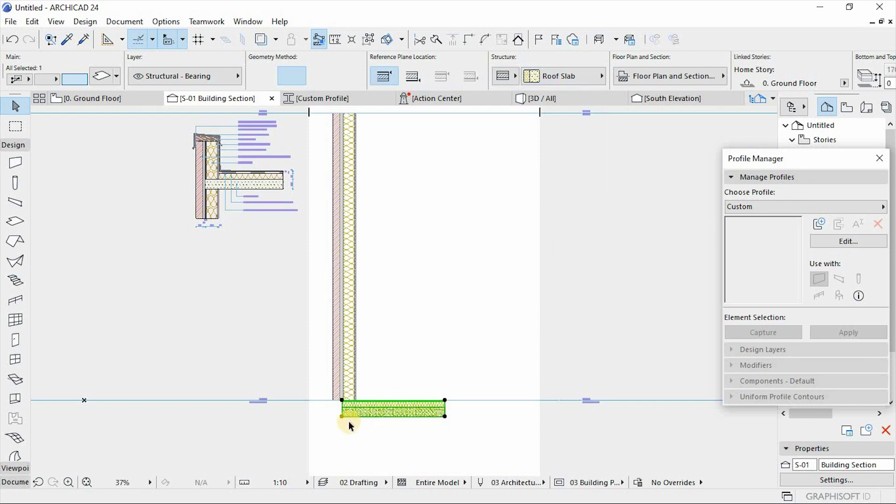
- Move the slab vertically from its lower-left corner so its underside aligns with the underside of the roof deck in the reference detail
{"action": "scroll", "coordinate": [343, 416], "scroll_direction": "up", "scroll_amount": 2}
{"action": "key", "text": "ctrl+d"}
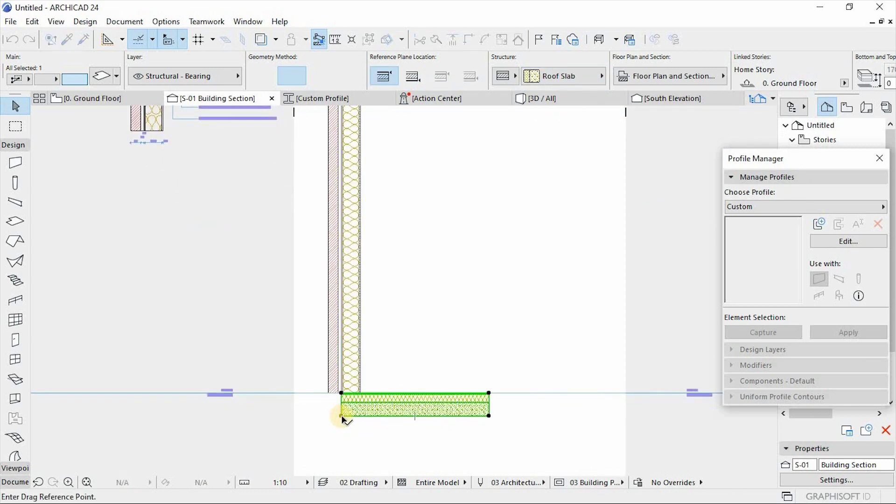
{"action": "left_click", "coordinate": [341, 415]}
{"action": "scroll", "coordinate": [300, 255], "scroll_direction": "down", "scroll_amount": 2}
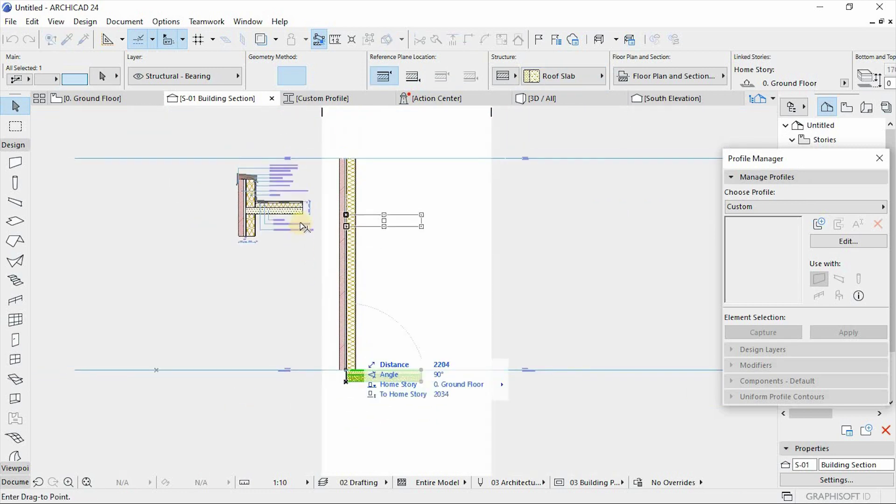
{"action": "scroll", "coordinate": [306, 216], "scroll_direction": "up", "scroll_amount": 2}
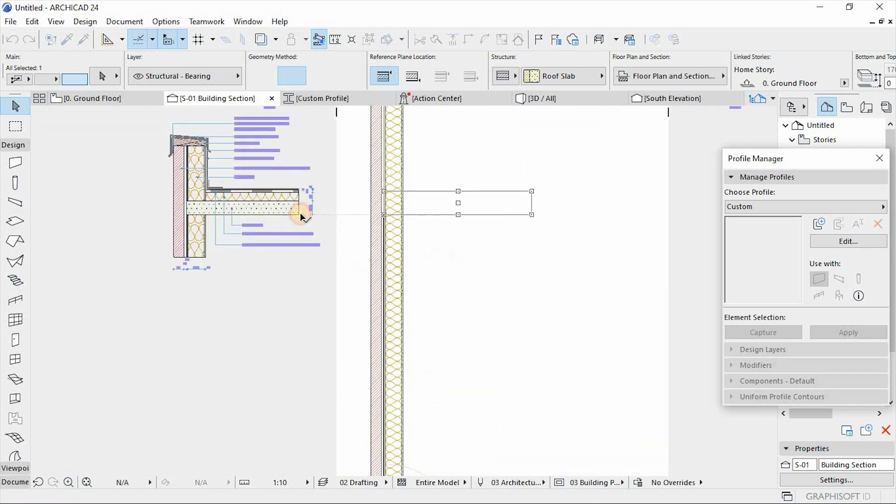
{"action": "left_click", "coordinate": [300, 214]}
- Raise the bottom of the cavity wall to the level of the reference detail's wall base
{"action": "scroll", "coordinate": [301, 212], "scroll_direction": "down", "scroll_amount": 2}
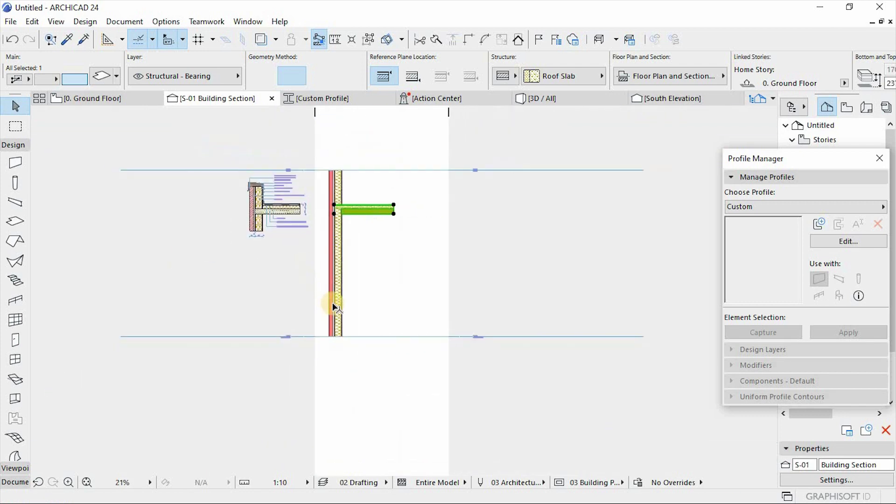
{"action": "left_click", "coordinate": [327, 334]}
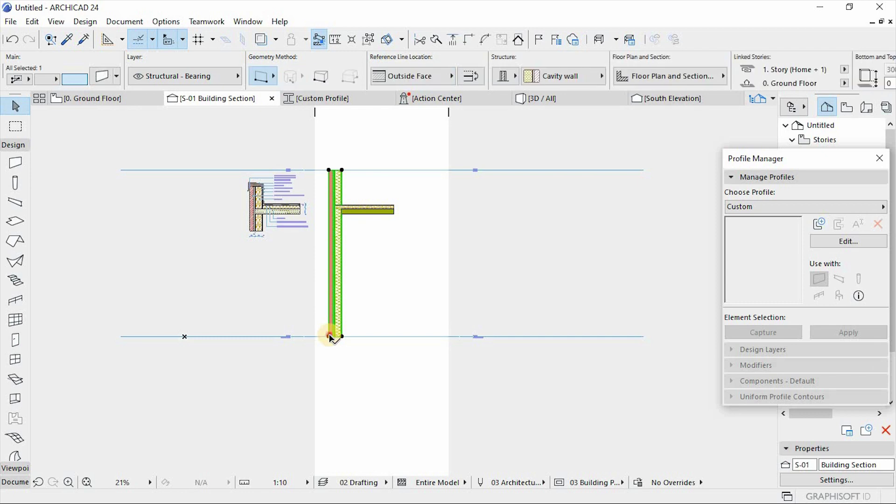
{"action": "left_click", "coordinate": [329, 336]}
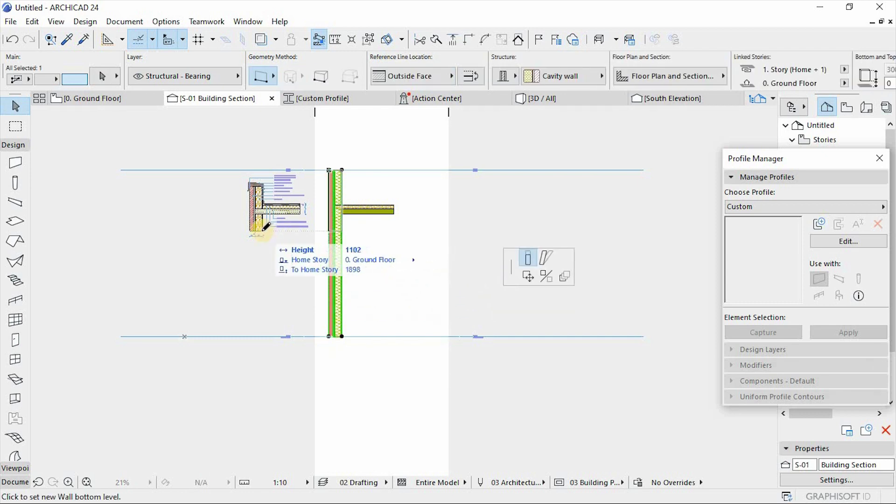
{"action": "left_click", "coordinate": [350, 174]}
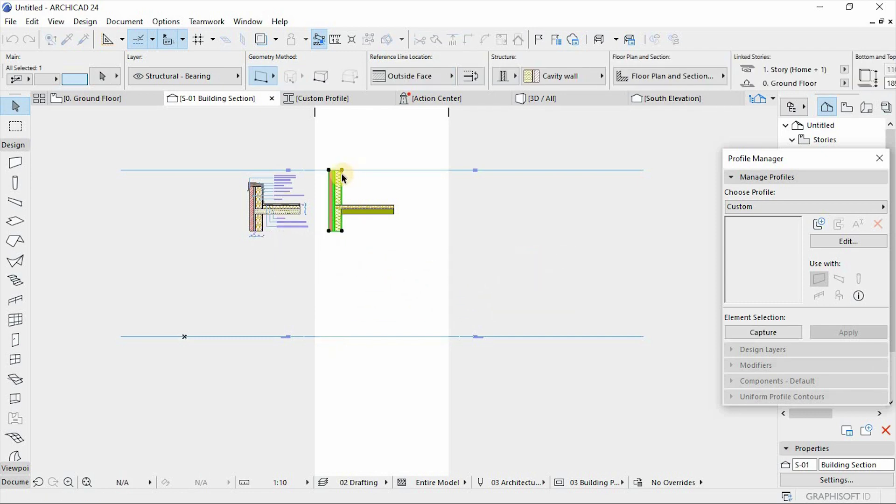
- Lower the top of the cavity wall to the underside of the wood nailer in the reference detail and deselect the wall
{"action": "scroll", "coordinate": [340, 171], "scroll_direction": "up", "scroll_amount": 3}
{"action": "left_click", "coordinate": [347, 189]}
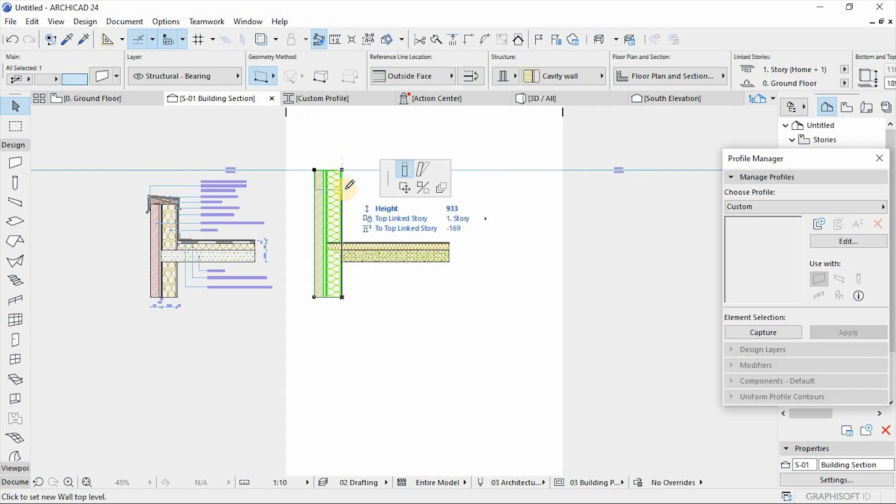
{"action": "scroll", "coordinate": [166, 203], "scroll_direction": "up", "scroll_amount": 3}
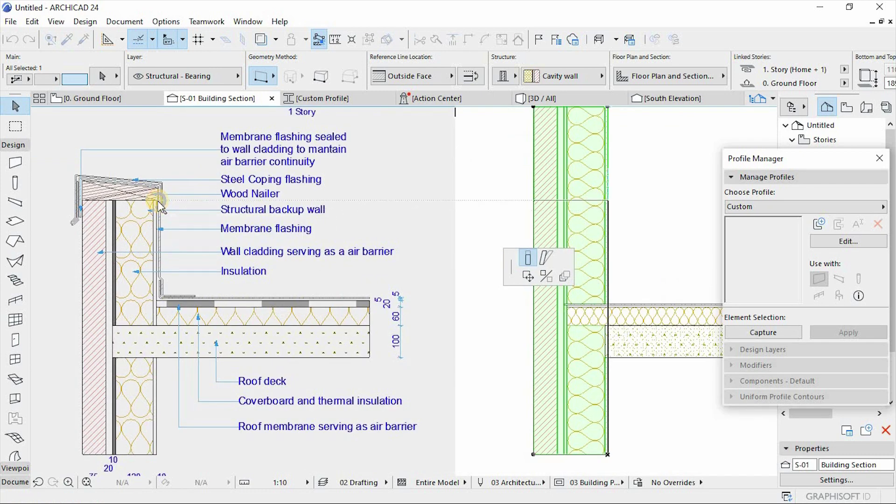
{"action": "left_click", "coordinate": [158, 201]}
{"action": "scroll", "coordinate": [173, 194], "scroll_direction": "down", "scroll_amount": 3}
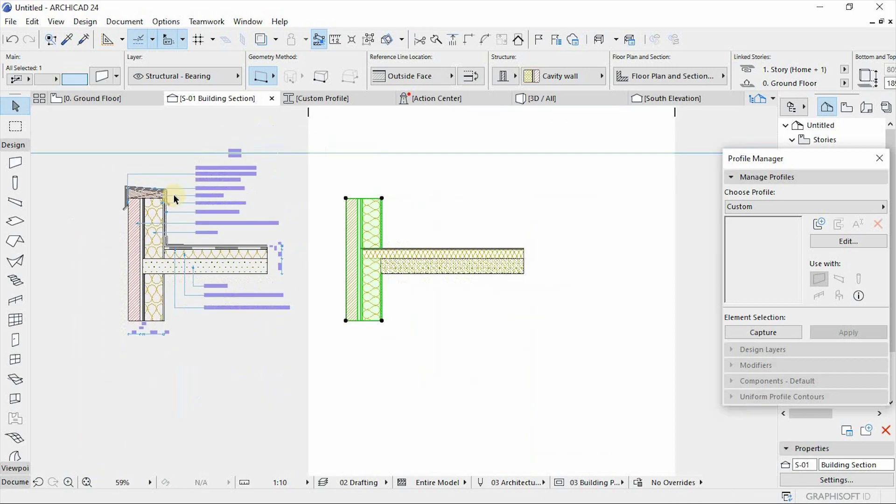
{"action": "scroll", "coordinate": [389, 206], "scroll_direction": "up", "scroll_amount": 1}
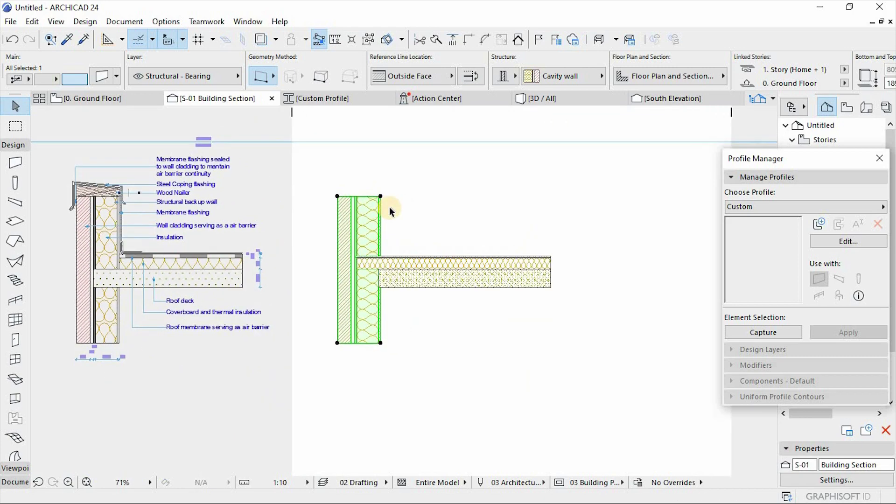
{"action": "key", "text": "Escape"}
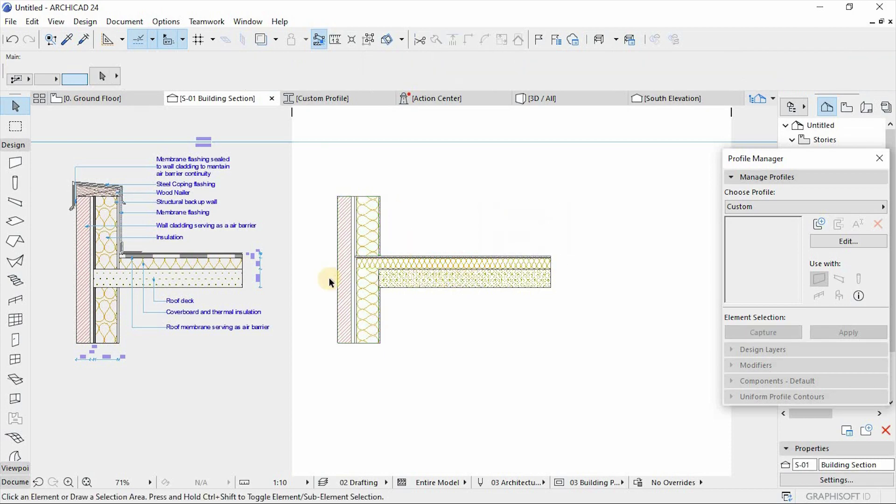
- Compare the modelled wall and roof slab junction with the layer intersections in the reference detail
{"action": "scroll", "coordinate": [329, 278], "scroll_direction": "up", "scroll_amount": 3}
{"action": "scroll", "coordinate": [606, 259], "scroll_direction": "down", "scroll_amount": 3}
{"action": "scroll", "coordinate": [606, 260], "scroll_direction": "up", "scroll_amount": 2}
{"action": "middle_click_drag", "start_coordinate": [598, 259], "coordinate": [604, 259]}
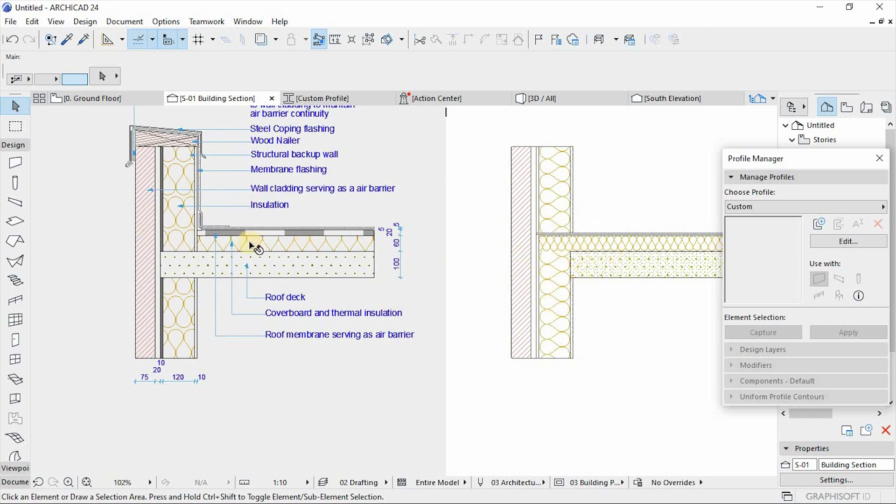
{"action": "scroll", "coordinate": [516, 274], "scroll_direction": "down", "scroll_amount": 2}
{"action": "scroll", "coordinate": [477, 289], "scroll_direction": "up", "scroll_amount": 3}
{"action": "scroll", "coordinate": [460, 292], "scroll_direction": "down", "scroll_amount": 3}
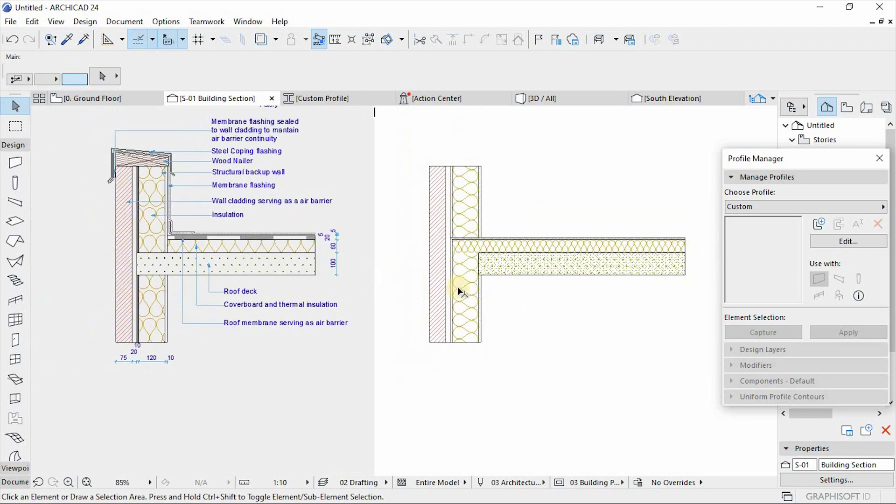
- Select the cavity wall and the roof slab together and open the Building Materials settings
{"action": "left_click", "coordinate": [542, 189]}
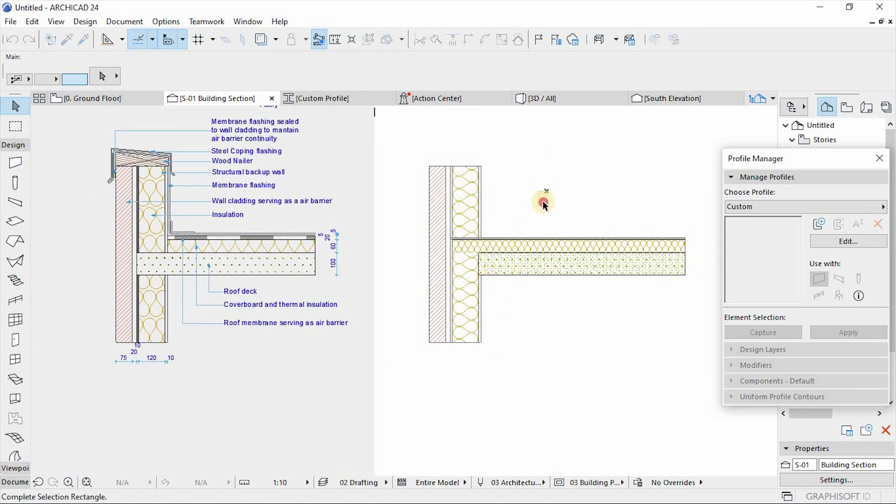
{"action": "left_click", "coordinate": [542, 200]}
{"action": "left_click", "coordinate": [463, 203]}
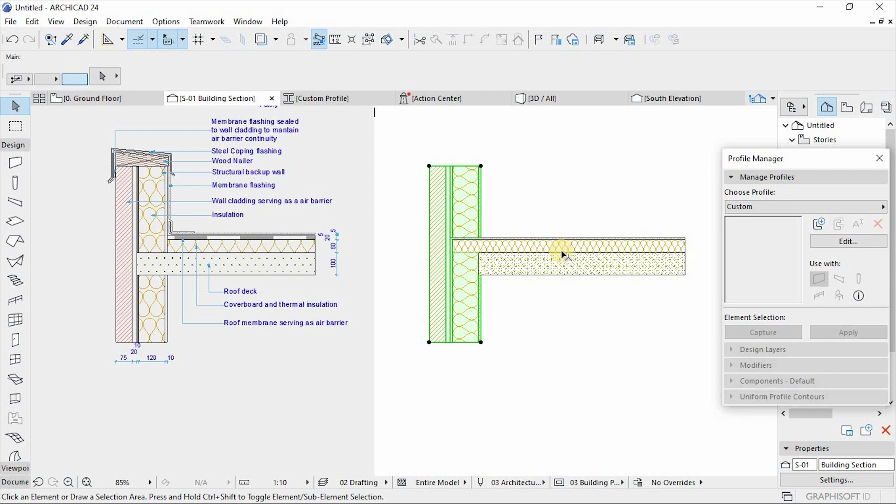
{"action": "left_click", "coordinate": [561, 250], "text": "shift"}
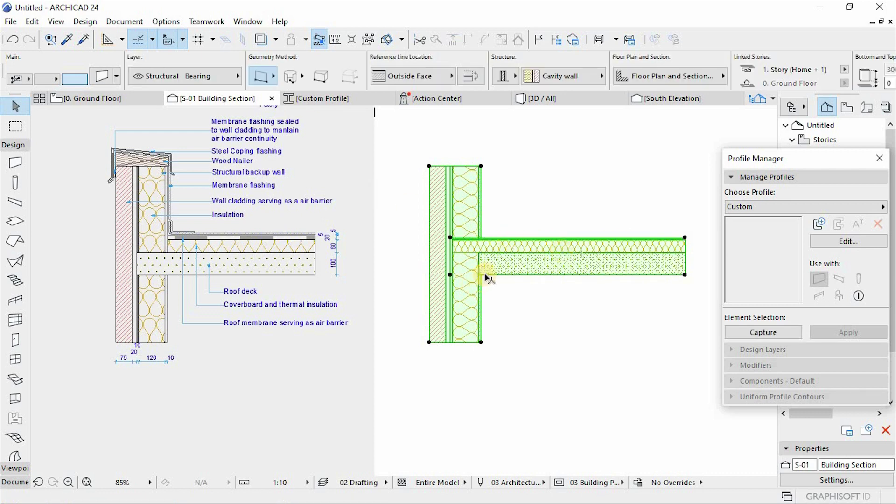
{"action": "left_click", "coordinate": [171, 22]}
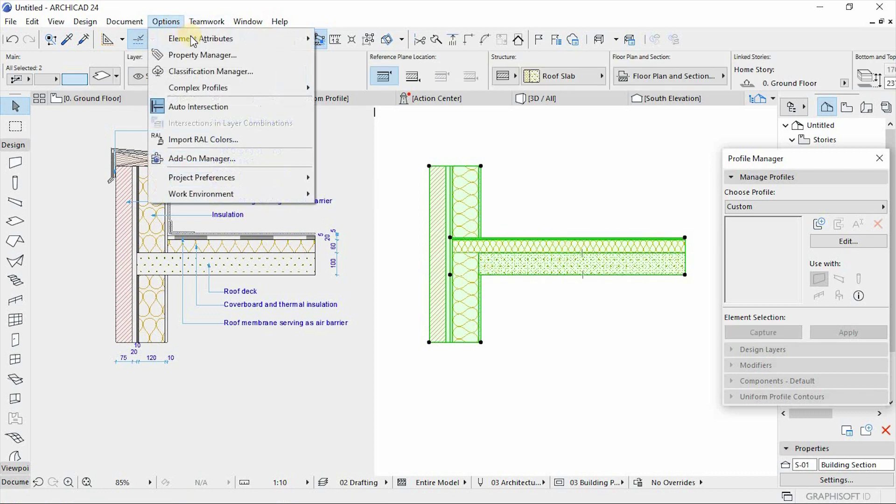
{"action": "mouse_move", "coordinate": [191, 39]}
{"action": "left_click", "coordinate": [360, 117]}
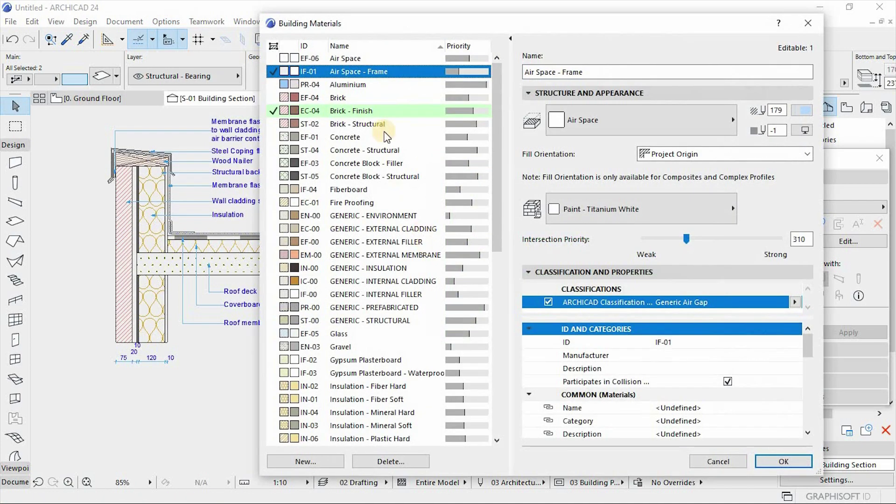
- Set the intersection priority of the Reinforced Concrete - Structural building material to 810
{"action": "scroll", "coordinate": [371, 140], "scroll_direction": "down", "scroll_amount": 3}
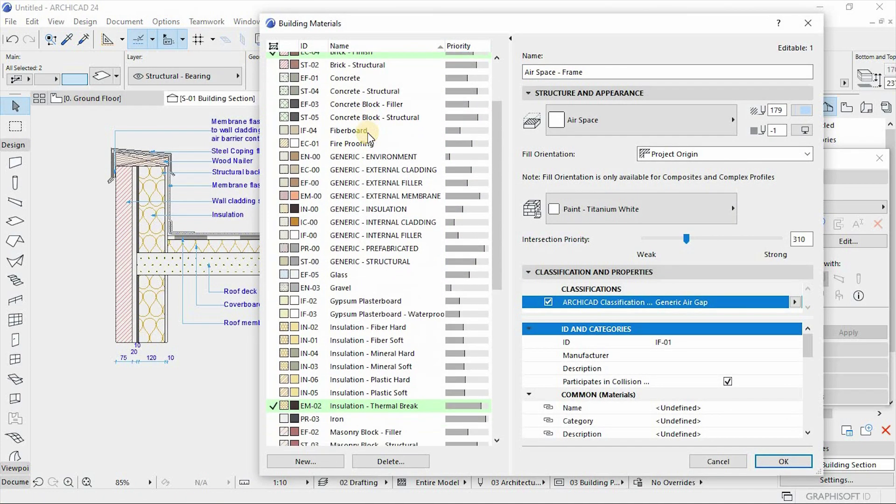
{"action": "scroll", "coordinate": [371, 138], "scroll_direction": "down", "scroll_amount": 9}
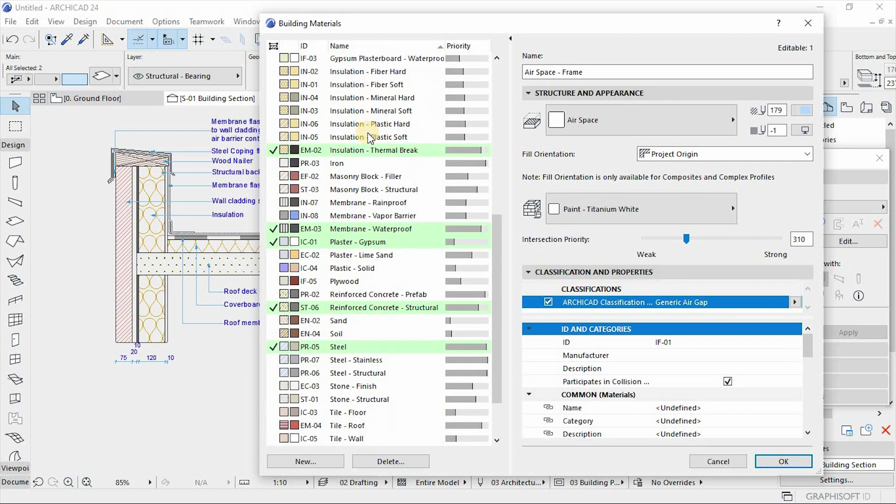
{"action": "left_click", "coordinate": [374, 308]}
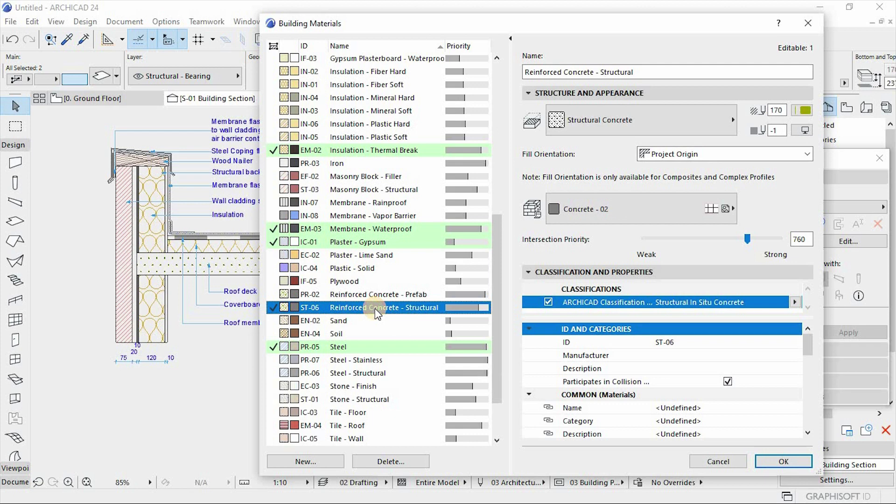
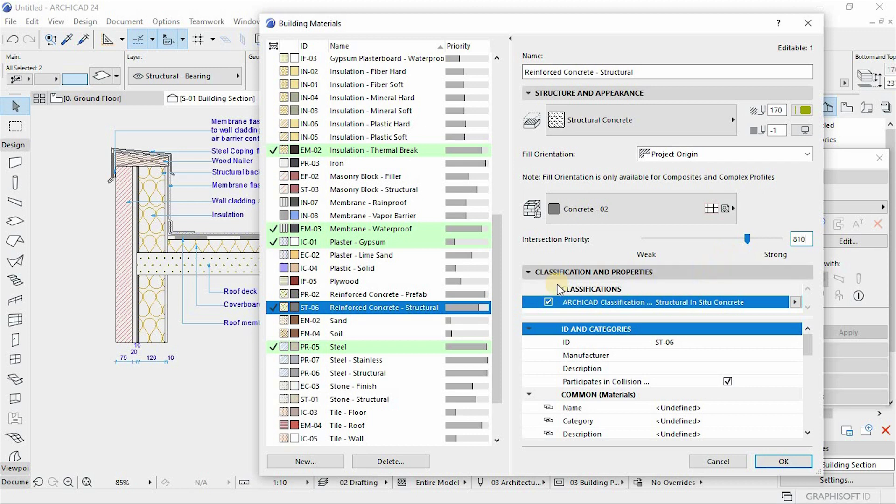
- Set the intersection priority of the Plaster - Gypsum building material to 800
{"action": "left_click", "coordinate": [376, 241]}
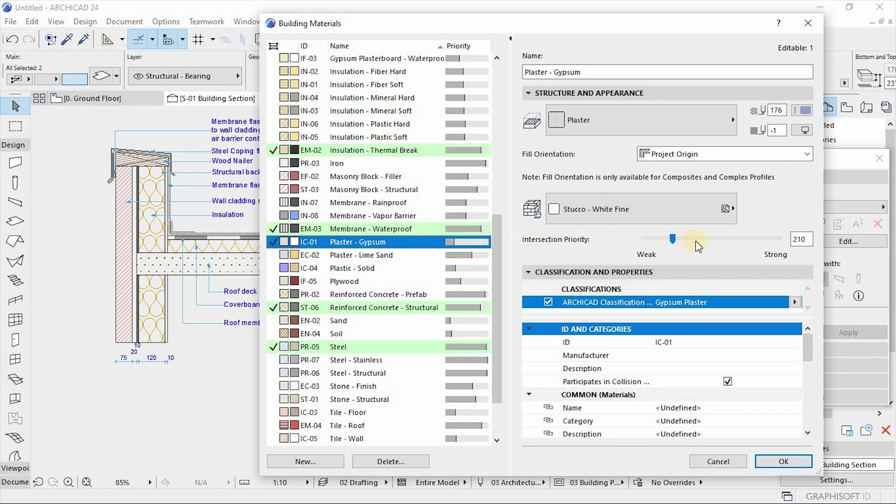
{"action": "double_click", "coordinate": [808, 240]}
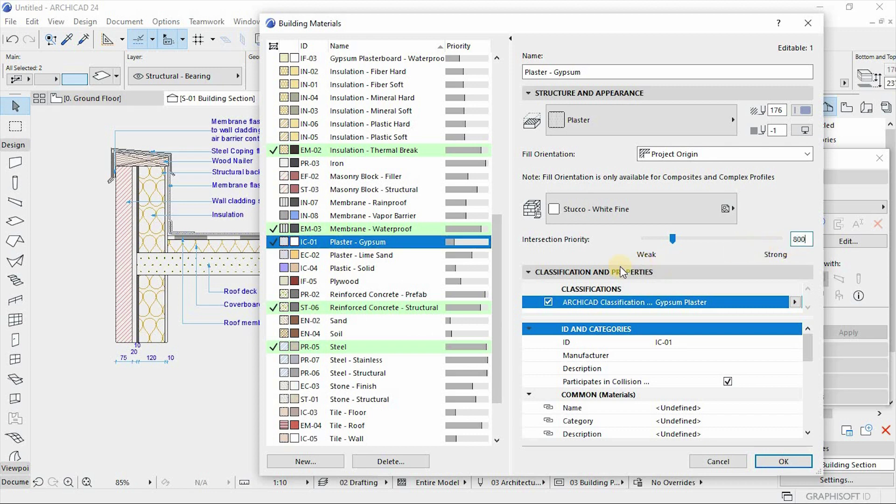
{"action": "type", "text": "800"}
{"action": "left_click", "coordinate": [402, 246]}
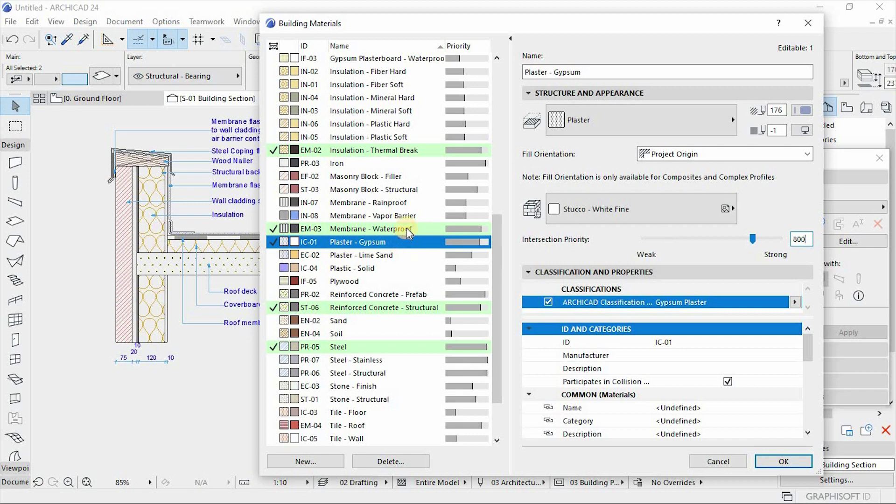
- Set the intersection priority of the Membrane - Waterproof and Insulation - Thermal Break building materials to 790
{"action": "left_click", "coordinate": [406, 229]}
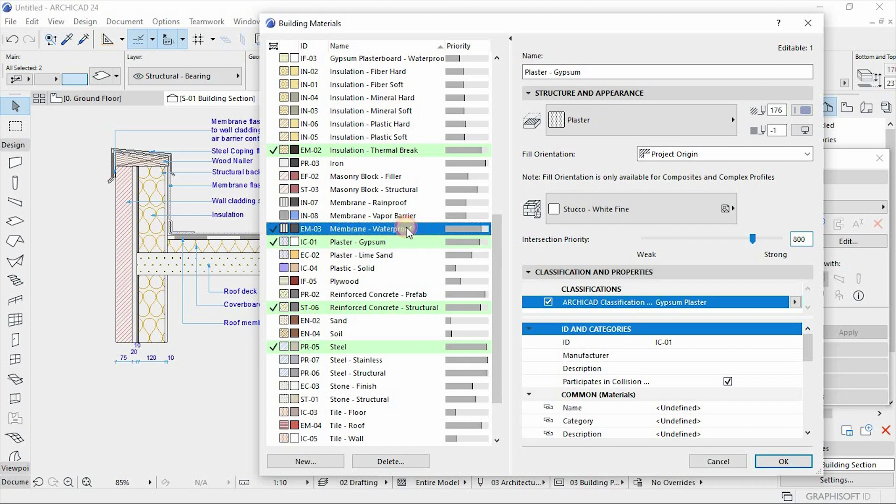
{"action": "double_click", "coordinate": [805, 241]}
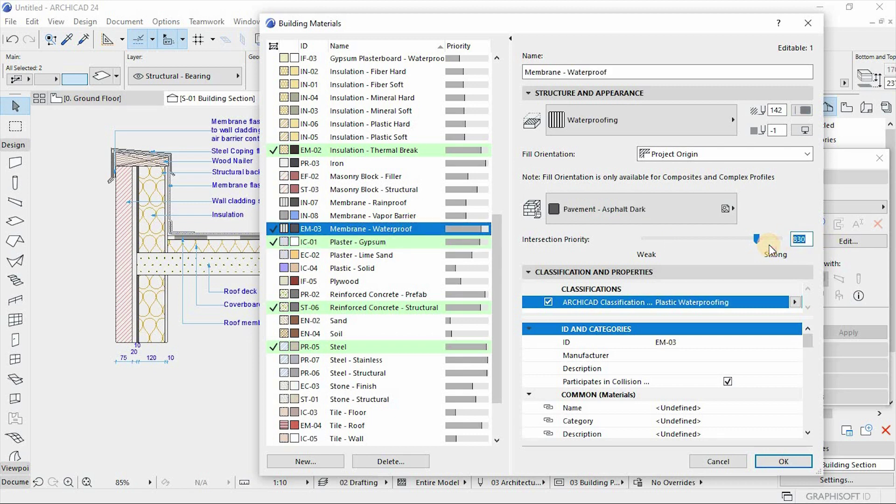
{"action": "left_click", "coordinate": [397, 242]}
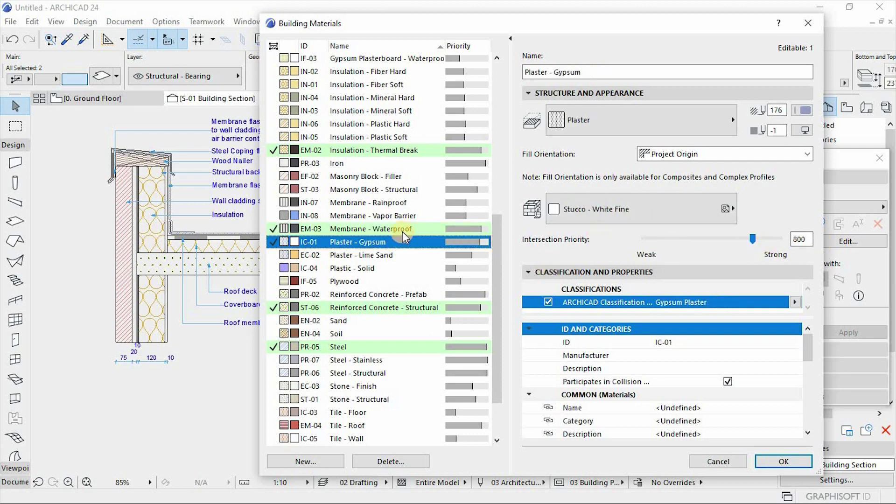
{"action": "left_click", "coordinate": [402, 230]}
{"action": "double_click", "coordinate": [801, 239]}
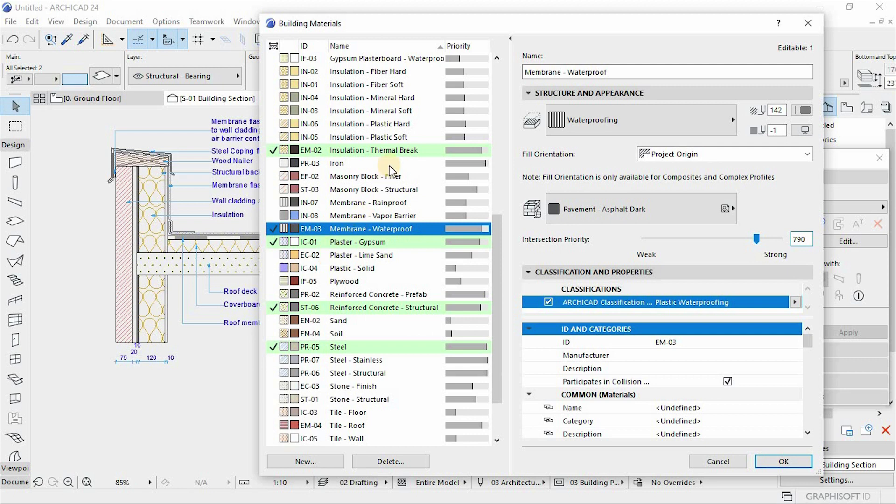
{"action": "left_click", "coordinate": [434, 150]}
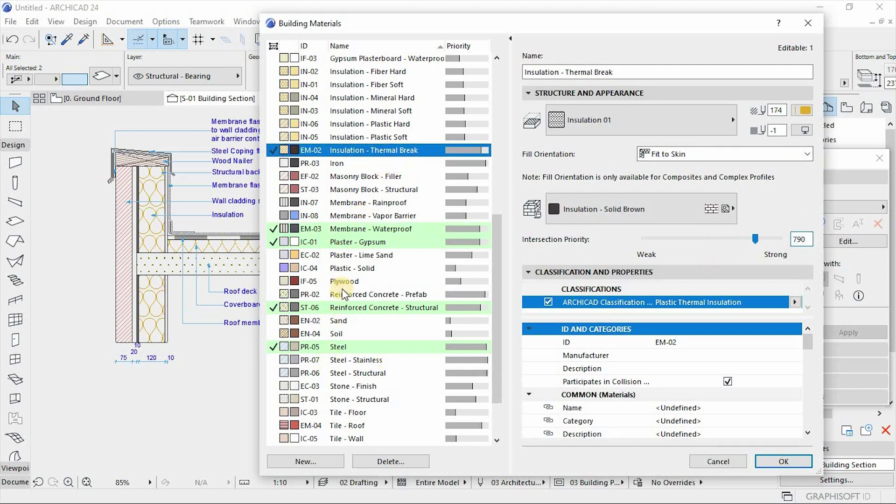
- Set the intersection priority of the Steel building material to 780
{"action": "left_click", "coordinate": [376, 346]}
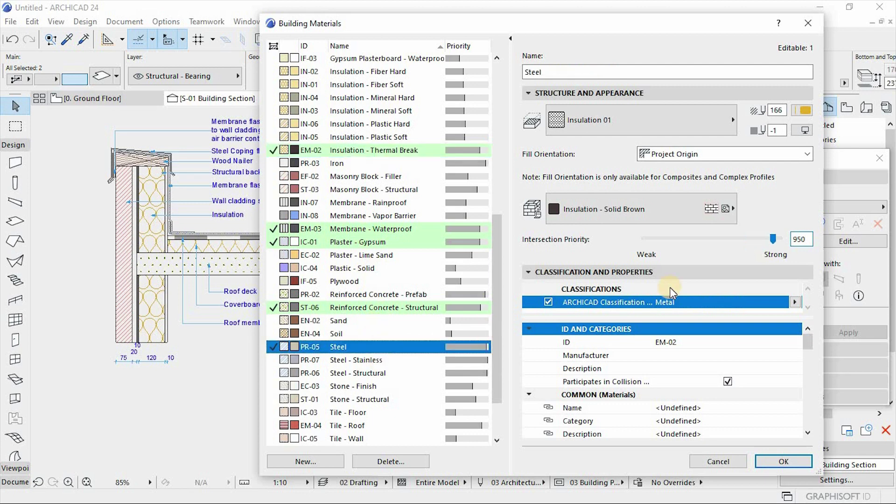
{"action": "left_click", "coordinate": [770, 239]}
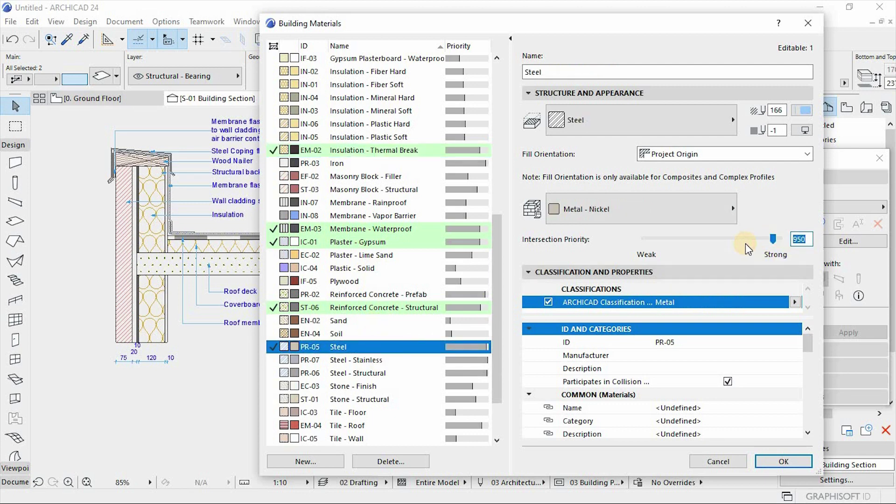
{"action": "type", "text": "780"}
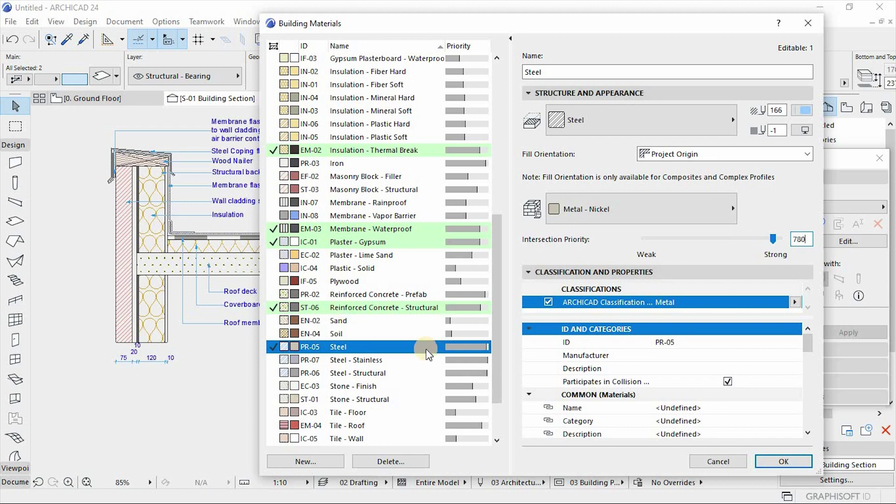
- Set the intersection priority of the Air Space - Frame building material to 785 and apply the building material changes
{"action": "scroll", "coordinate": [382, 250], "scroll_direction": "up", "scroll_amount": 1}
{"action": "scroll", "coordinate": [382, 251], "scroll_direction": "up", "scroll_amount": 6}
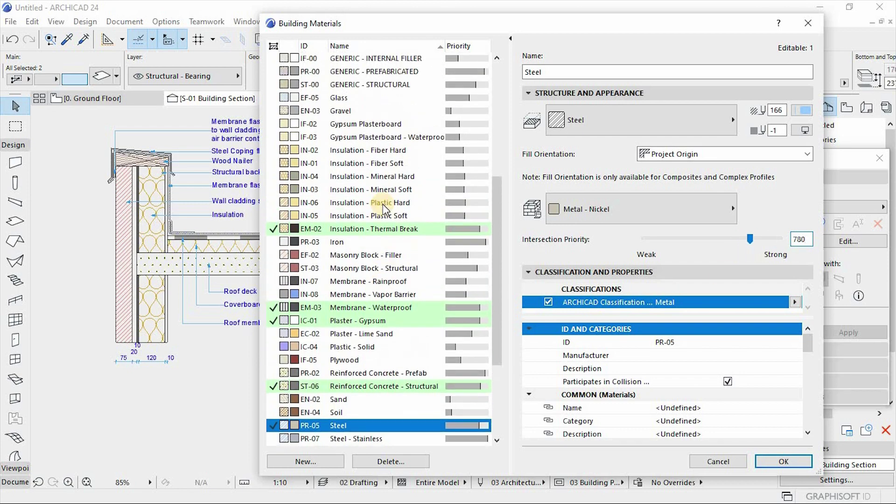
{"action": "scroll", "coordinate": [386, 73], "scroll_direction": "up", "scroll_amount": 1}
{"action": "left_click", "coordinate": [385, 71]}
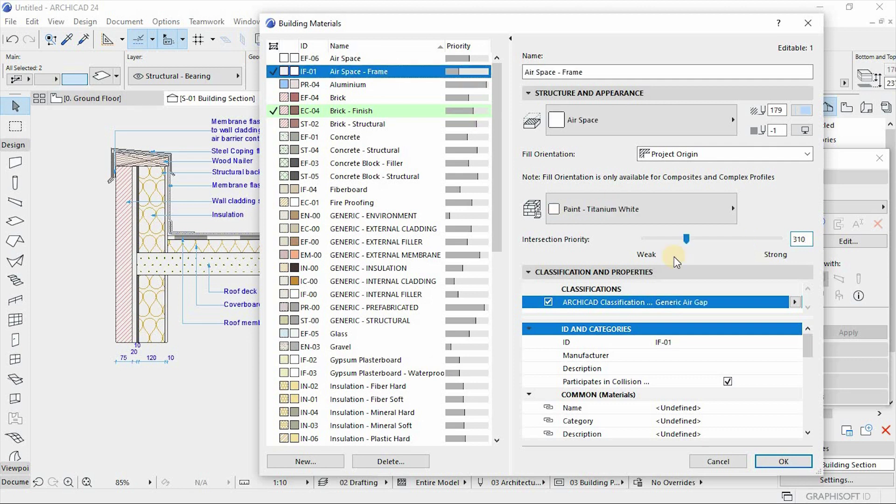
{"action": "left_click", "coordinate": [806, 237]}
{"action": "double_click", "coordinate": [807, 237]}
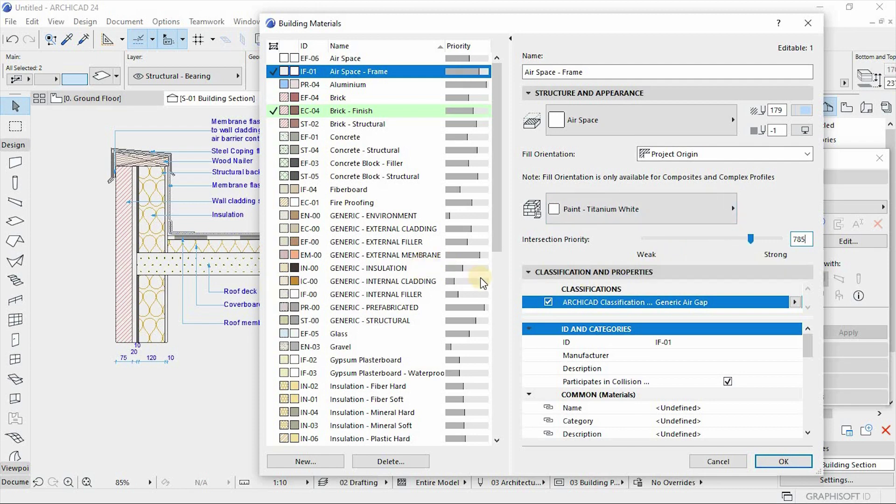
{"action": "scroll", "coordinate": [476, 277], "scroll_direction": "down", "scroll_amount": 7}
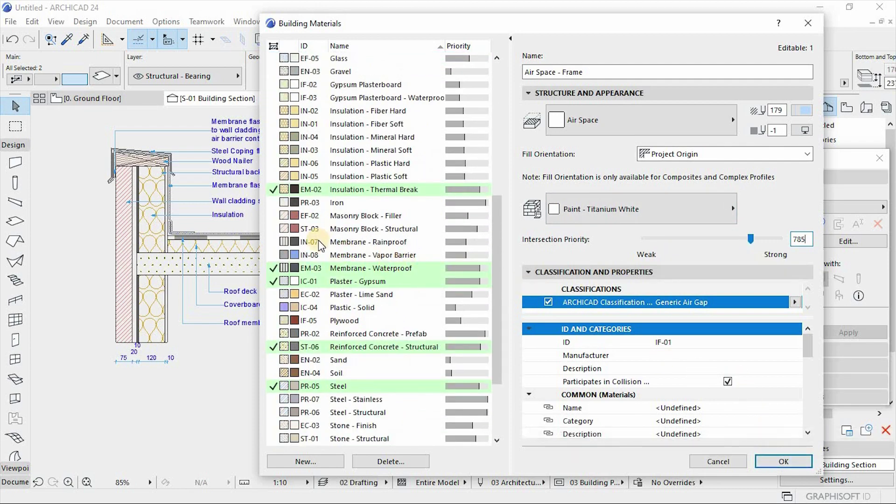
{"action": "left_click", "coordinate": [785, 462]}
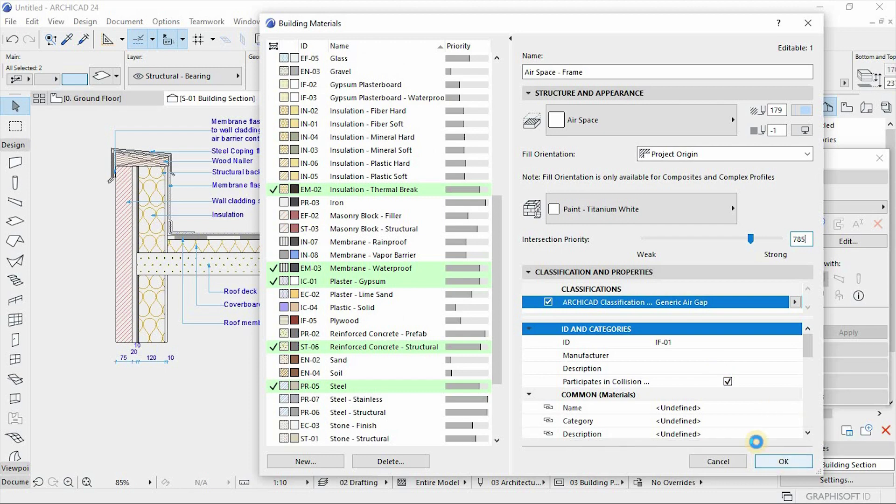
- Deselect the wall and roof slab and compare their updated junction with the reference detail
{"action": "left_click", "coordinate": [489, 267]}
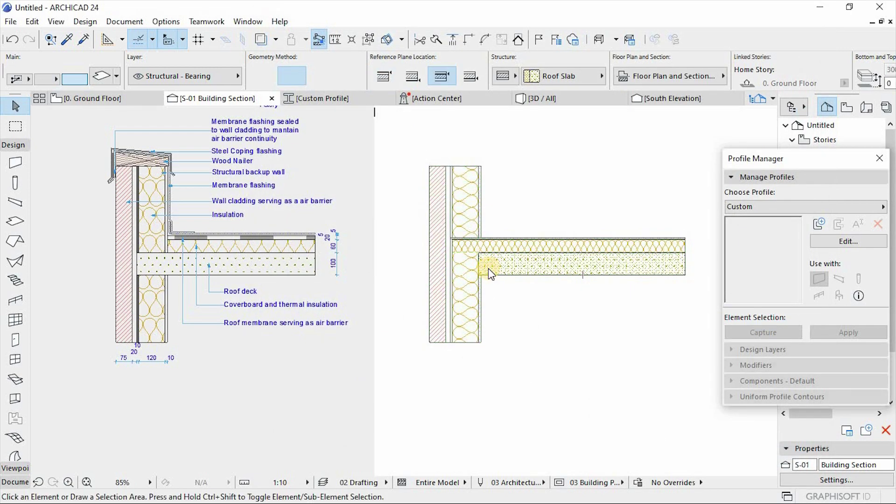
{"action": "scroll", "coordinate": [487, 269], "scroll_direction": "up", "scroll_amount": 5}
{"action": "scroll", "coordinate": [514, 279], "scroll_direction": "down", "scroll_amount": 5}
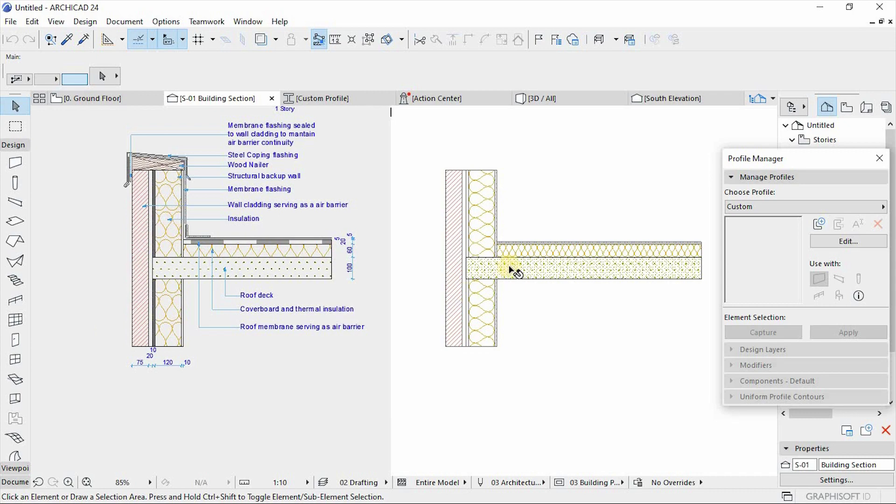
{"action": "mouse_move", "coordinate": [512, 269]}
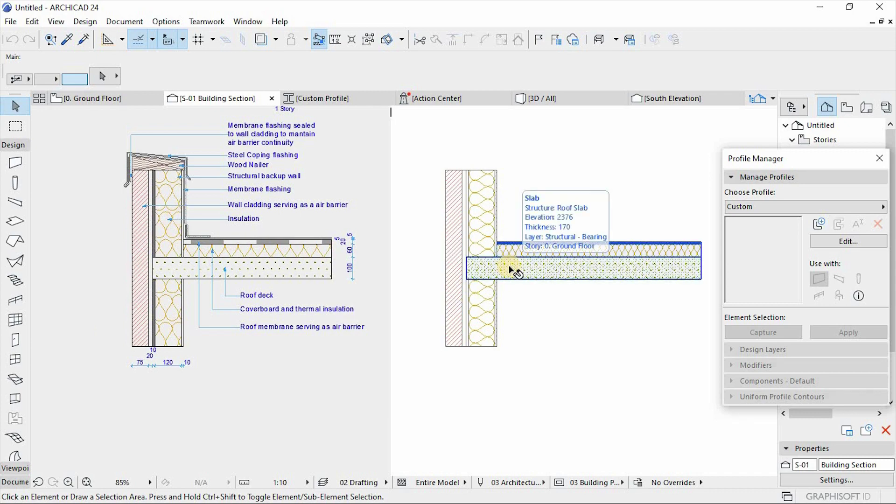
{"action": "scroll", "coordinate": [512, 269], "scroll_direction": "up", "scroll_amount": 2}
{"action": "scroll", "coordinate": [530, 269], "scroll_direction": "down", "scroll_amount": 4}
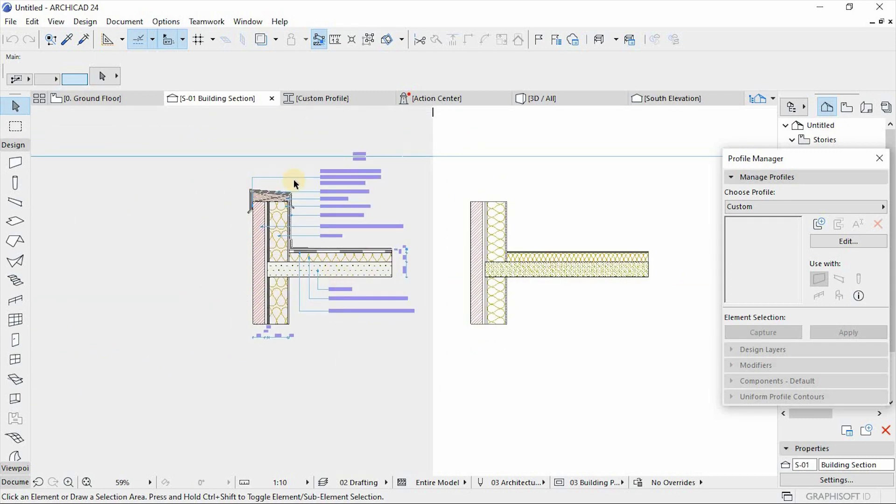
- Examine the steel coping flashing, membrane flashing and wood nailer at the top of the reference parapet detail
{"action": "scroll", "coordinate": [294, 179], "scroll_direction": "up", "scroll_amount": 5}
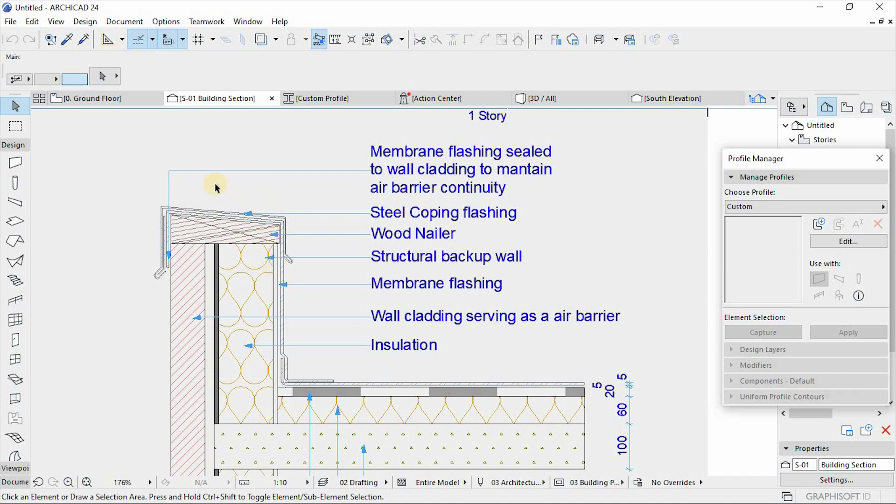
{"action": "scroll", "coordinate": [163, 268], "scroll_direction": "up", "scroll_amount": 3}
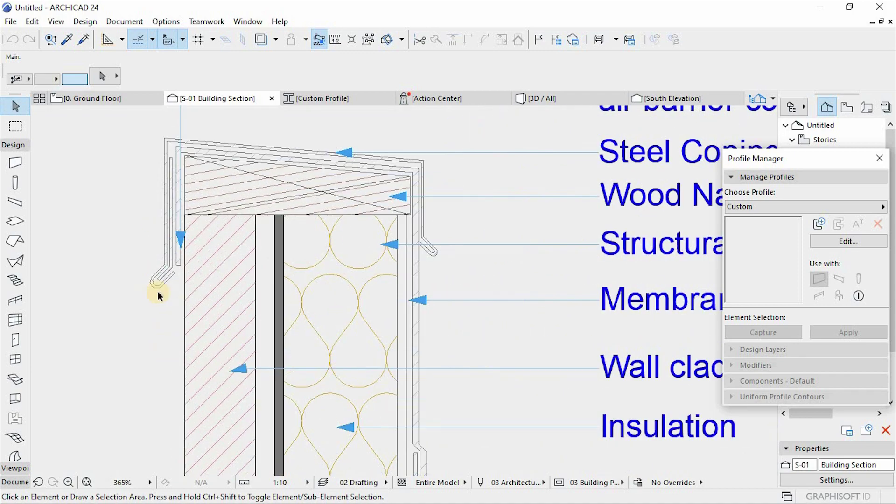
{"action": "scroll", "coordinate": [186, 360], "scroll_direction": "up", "scroll_amount": 2}
{"action": "scroll", "coordinate": [164, 356], "scroll_direction": "down", "scroll_amount": 2}
{"action": "scroll", "coordinate": [188, 175], "scroll_direction": "up", "scroll_amount": 1}
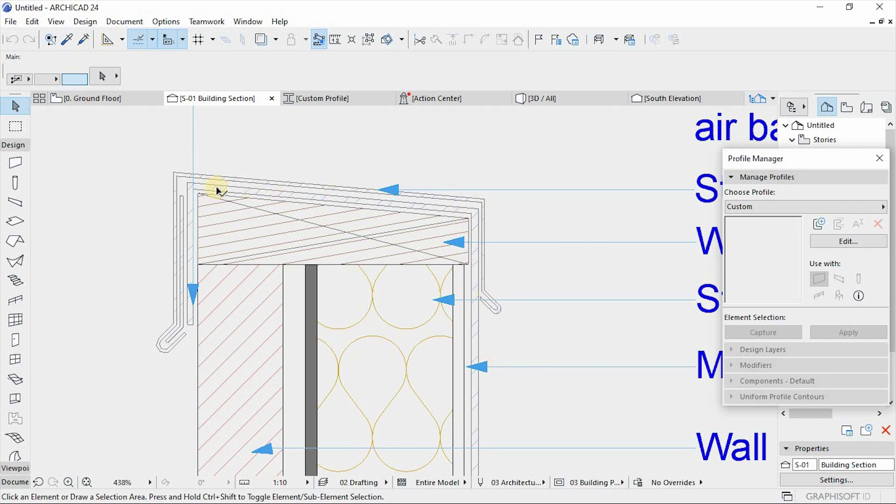
{"action": "scroll", "coordinate": [259, 273], "scroll_direction": "down", "scroll_amount": 3}
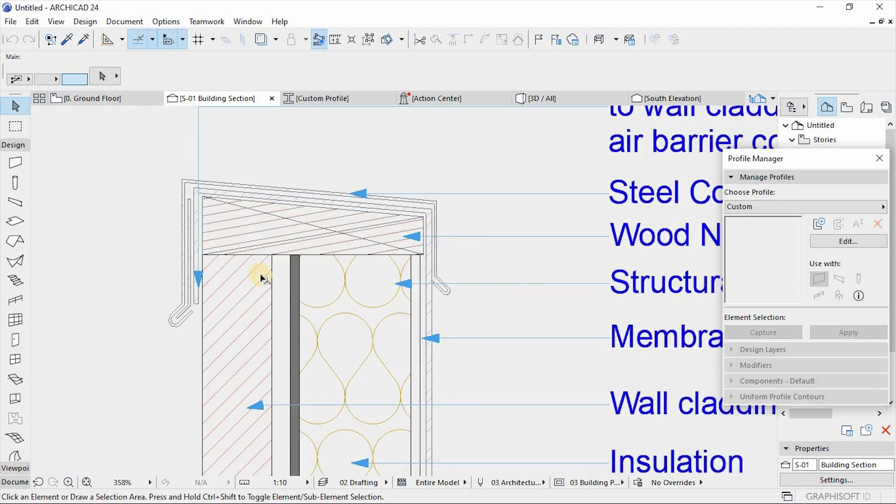
{"action": "scroll", "coordinate": [249, 142], "scroll_direction": "down", "scroll_amount": 1}
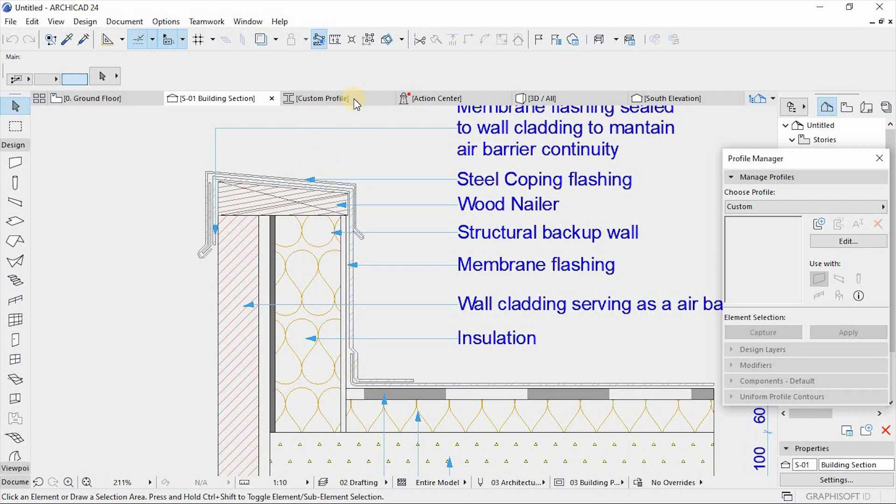
- Fill the crossed wood nailer outline in the custom profile with the Timber - Structural building material
{"action": "left_click", "coordinate": [320, 97]}
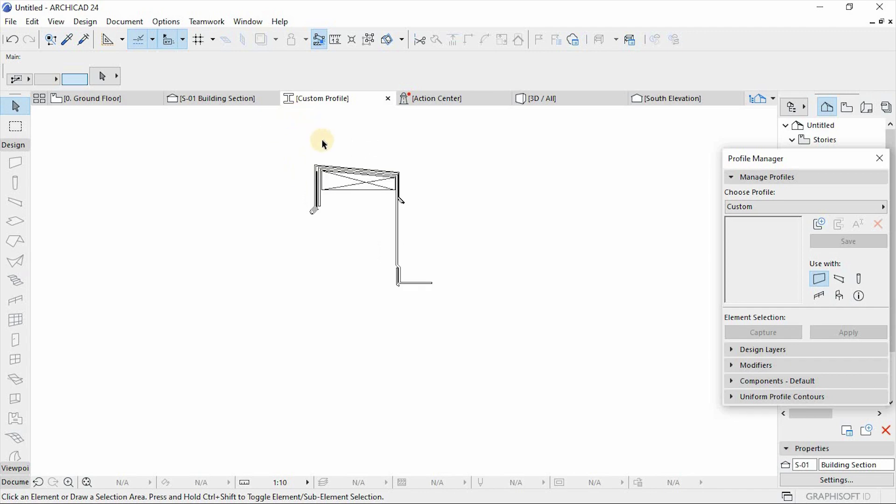
{"action": "left_click", "coordinate": [13, 145]}
{"action": "left_click", "coordinate": [16, 172]}
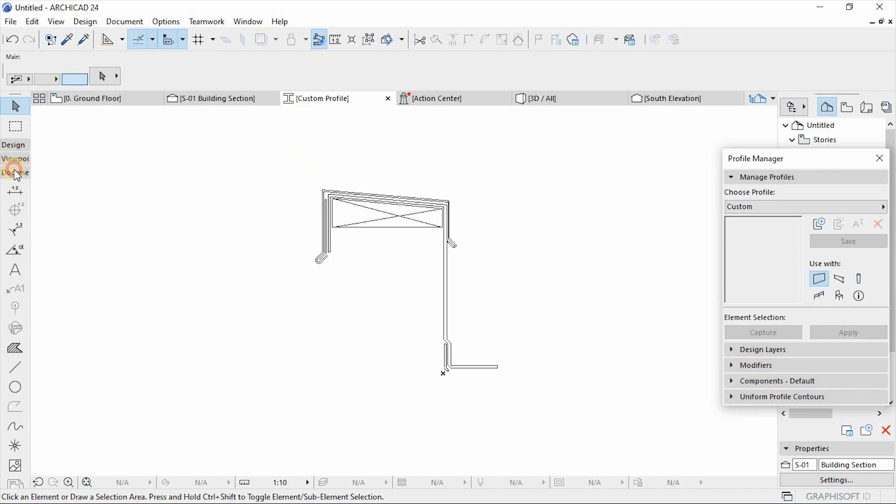
{"action": "left_click", "coordinate": [9, 352]}
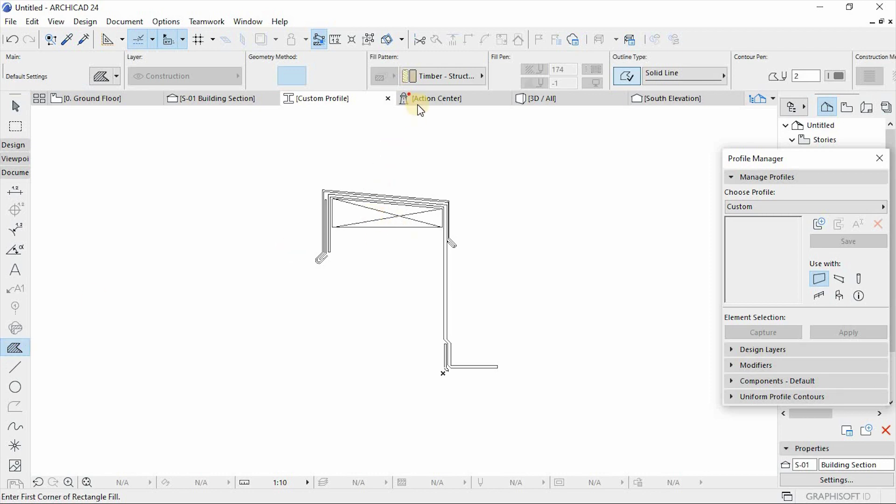
{"action": "scroll", "coordinate": [405, 126], "scroll_direction": "up", "scroll_amount": 2}
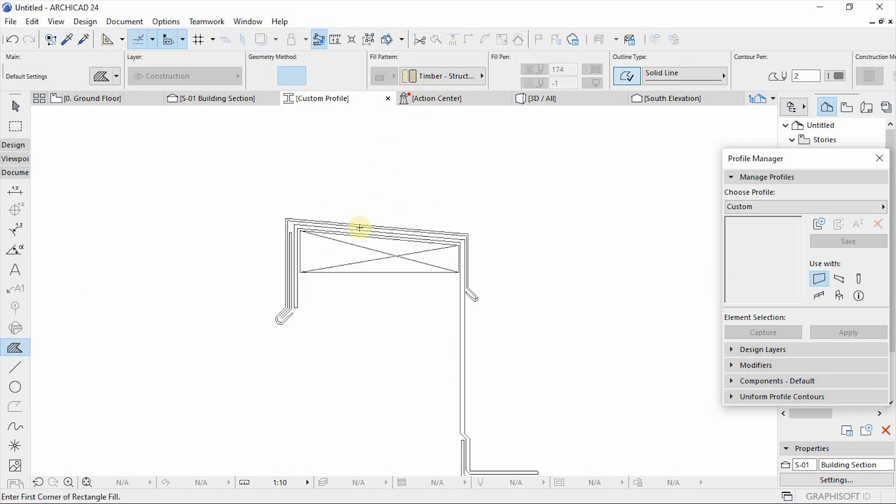
{"action": "left_click", "coordinate": [427, 77]}
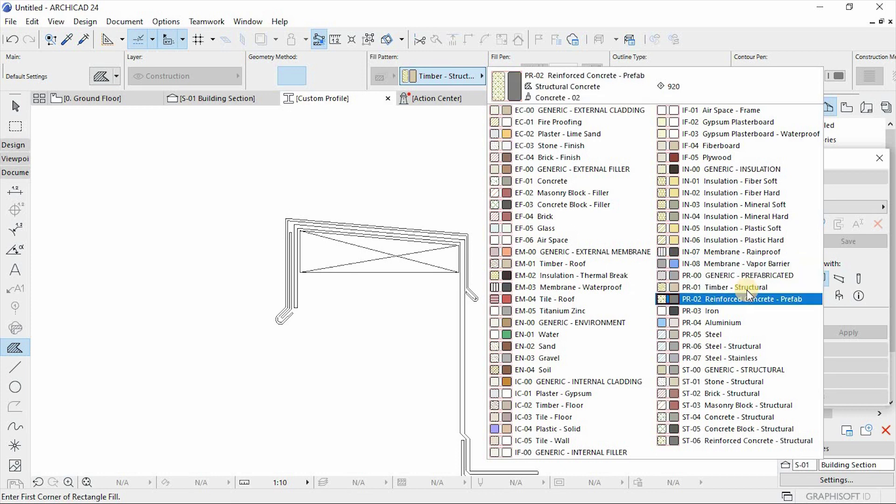
{"action": "left_click", "coordinate": [320, 287]}
{"action": "left_click", "coordinate": [321, 245]}
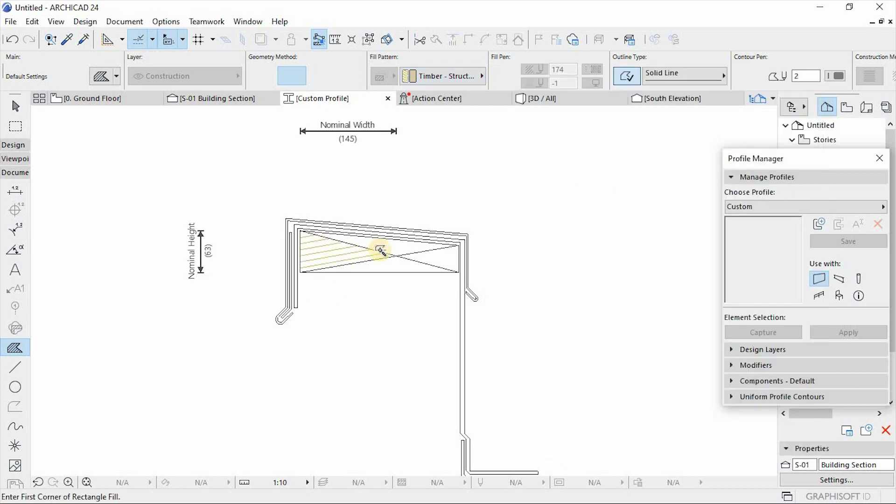
{"action": "left_click", "coordinate": [437, 258]}
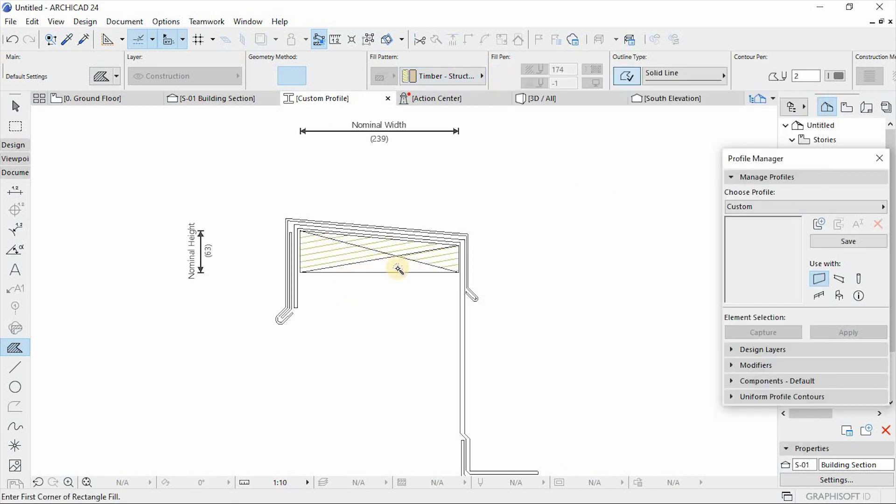
- Fill the membrane flashing and coping flashing outlines around the wood nailer with the Steel building material
{"action": "scroll", "coordinate": [291, 281], "scroll_direction": "up", "scroll_amount": 1}
{"action": "scroll", "coordinate": [294, 252], "scroll_direction": "up", "scroll_amount": 2}
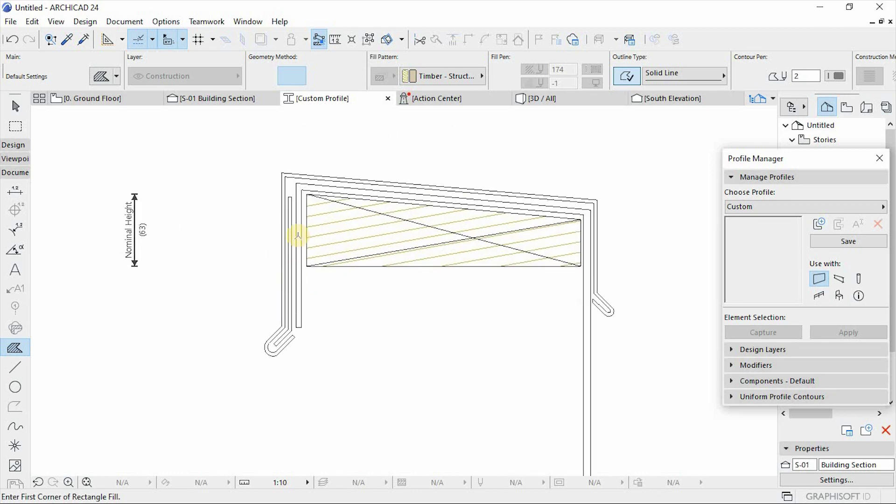
{"action": "scroll", "coordinate": [310, 200], "scroll_direction": "up", "scroll_amount": 2}
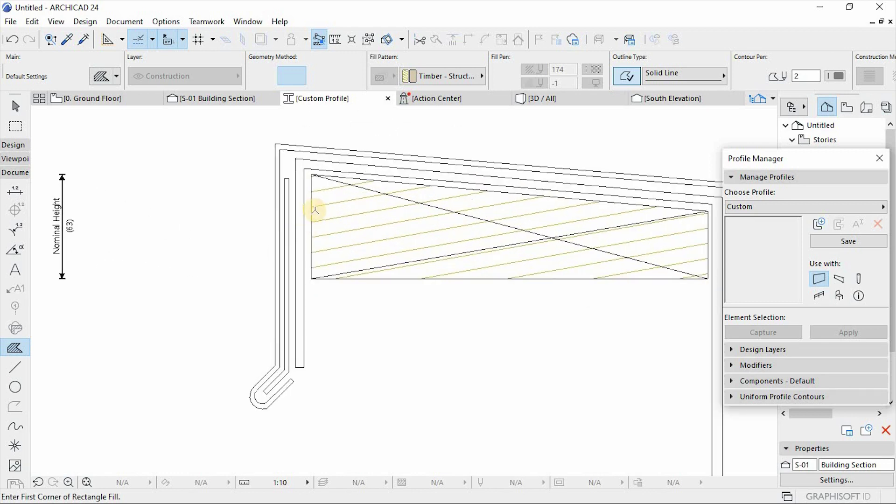
{"action": "left_click", "coordinate": [425, 76]}
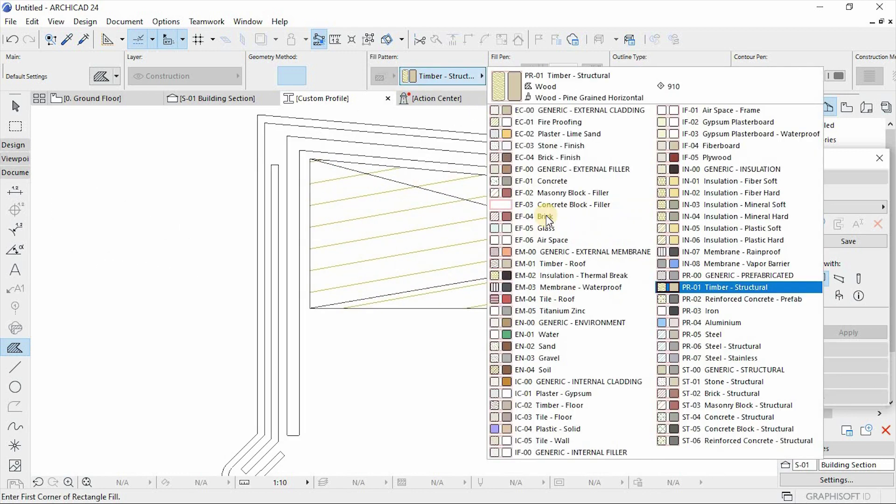
{"action": "left_click", "coordinate": [668, 332]}
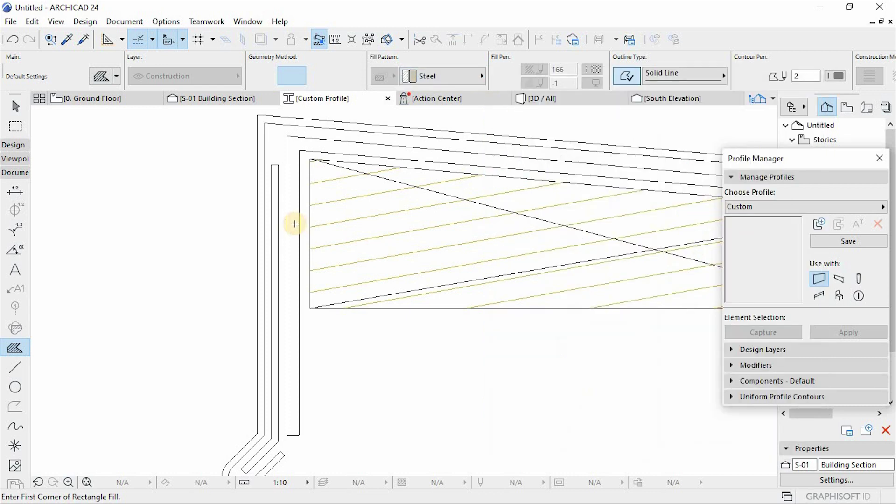
{"action": "scroll", "coordinate": [294, 223], "scroll_direction": "down", "scroll_amount": 3}
{"action": "scroll", "coordinate": [474, 321], "scroll_direction": "down", "scroll_amount": 3}
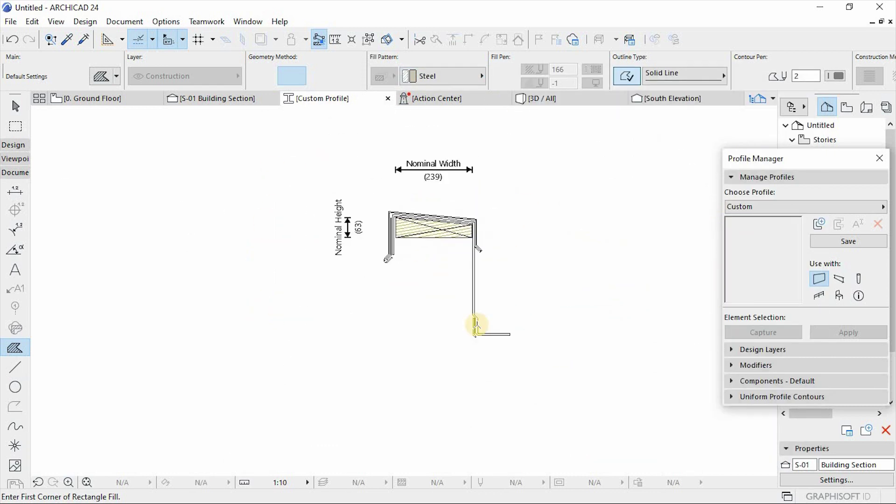
{"action": "scroll", "coordinate": [304, 282], "scroll_direction": "up", "scroll_amount": 5}
{"action": "scroll", "coordinate": [412, 110], "scroll_direction": "down", "scroll_amount": 3}
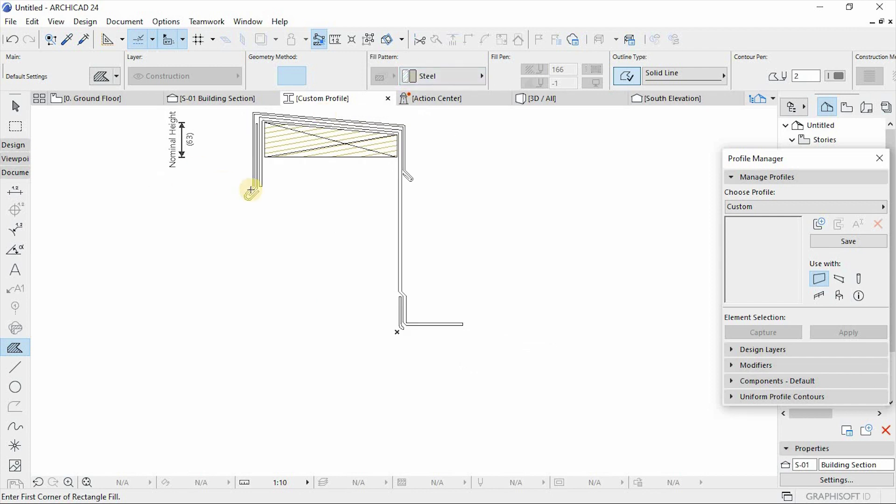
{"action": "scroll", "coordinate": [250, 190], "scroll_direction": "up", "scroll_amount": 5}
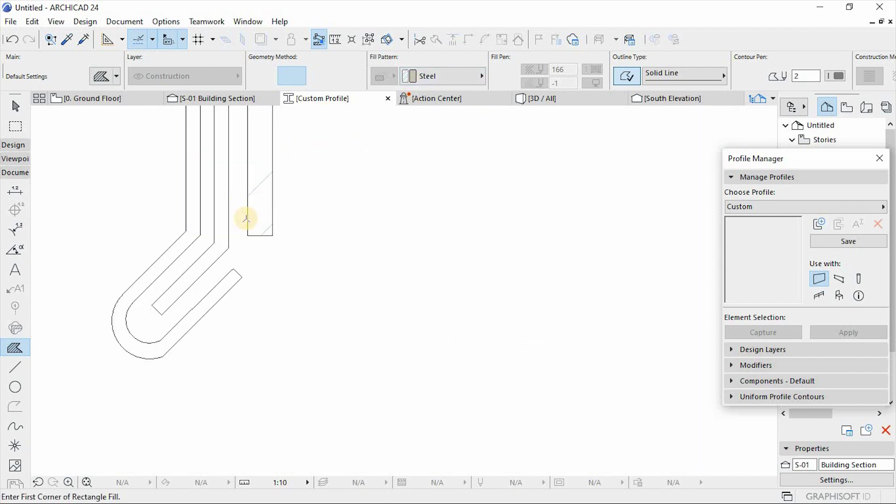
{"action": "scroll", "coordinate": [197, 264], "scroll_direction": "down", "scroll_amount": 2}
{"action": "scroll", "coordinate": [312, 334], "scroll_direction": "down", "scroll_amount": 4}
{"action": "scroll", "coordinate": [340, 256], "scroll_direction": "down", "scroll_amount": 2}
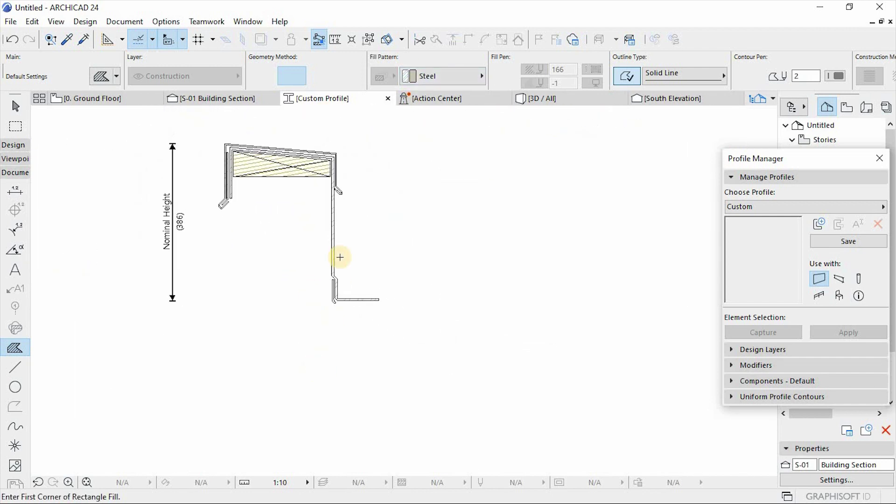
- Fill the small hooked flashing strip at the foot of the profile with the Steel building material
{"action": "scroll", "coordinate": [366, 140], "scroll_direction": "up", "scroll_amount": 5}
{"action": "scroll", "coordinate": [373, 264], "scroll_direction": "down", "scroll_amount": 2}
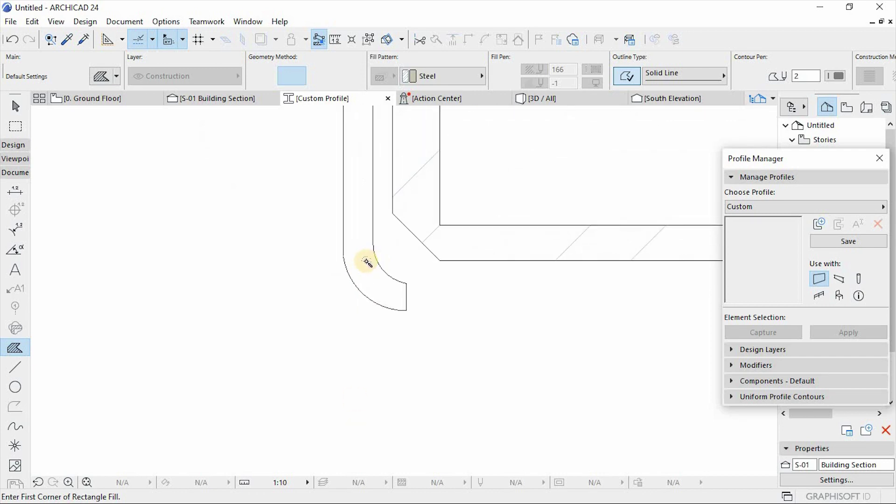
{"action": "scroll", "coordinate": [366, 260], "scroll_direction": "down", "scroll_amount": 3}
{"action": "scroll", "coordinate": [366, 260], "scroll_direction": "down", "scroll_amount": 1}
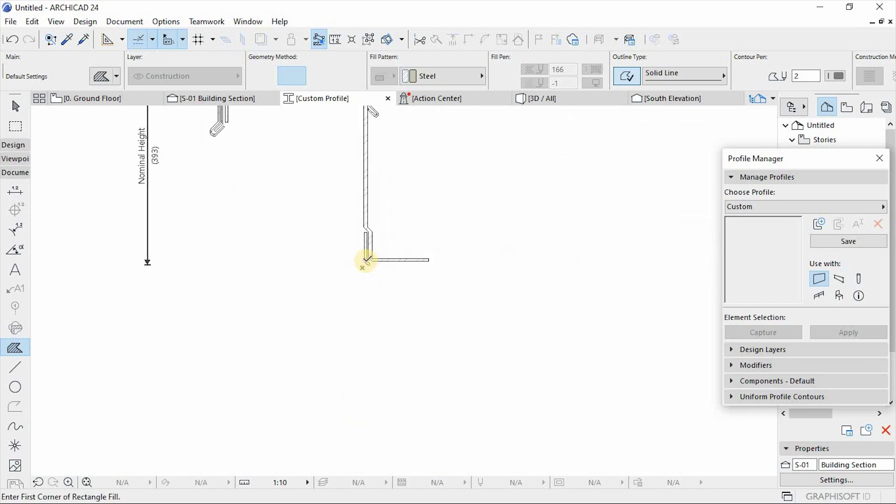
{"action": "scroll", "coordinate": [366, 256], "scroll_direction": "down", "scroll_amount": 3}
{"action": "scroll", "coordinate": [366, 256], "scroll_direction": "up", "scroll_amount": 3}
{"action": "scroll", "coordinate": [363, 270], "scroll_direction": "up", "scroll_amount": 2}
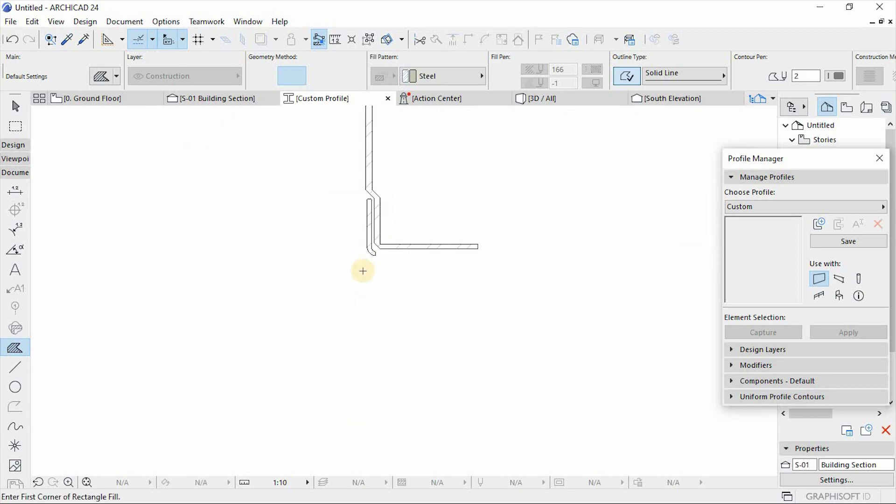
{"action": "scroll", "coordinate": [362, 264], "scroll_direction": "down", "scroll_amount": 1}
{"action": "scroll", "coordinate": [341, 231], "scroll_direction": "down", "scroll_amount": 4}
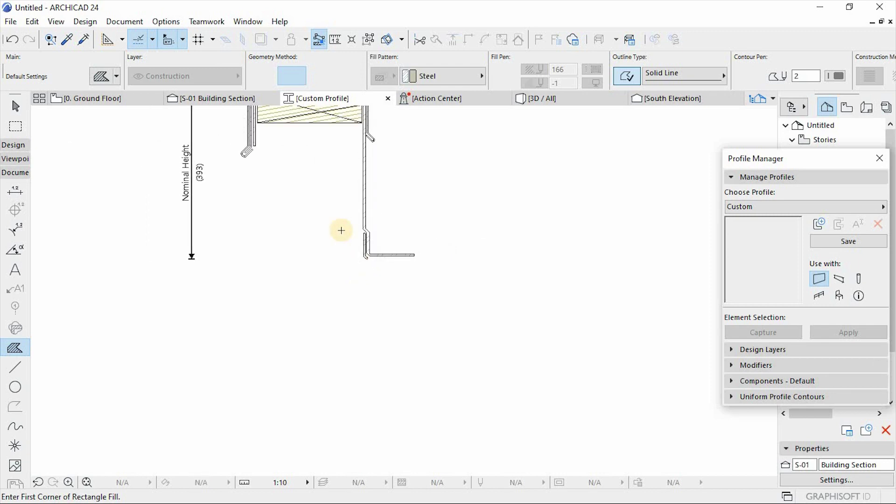
- Save the custom profile under the name Steel flashing
{"action": "left_click", "coordinate": [849, 242]}
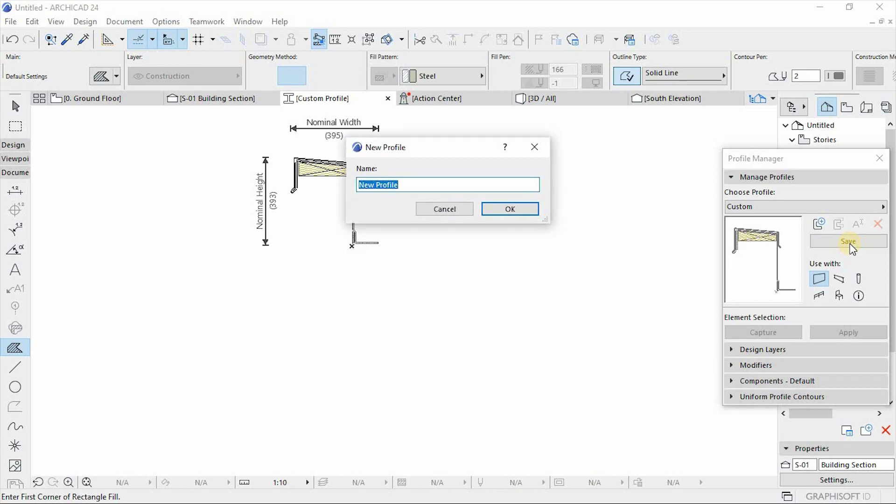
{"action": "type", "text": "Steel flashing"}
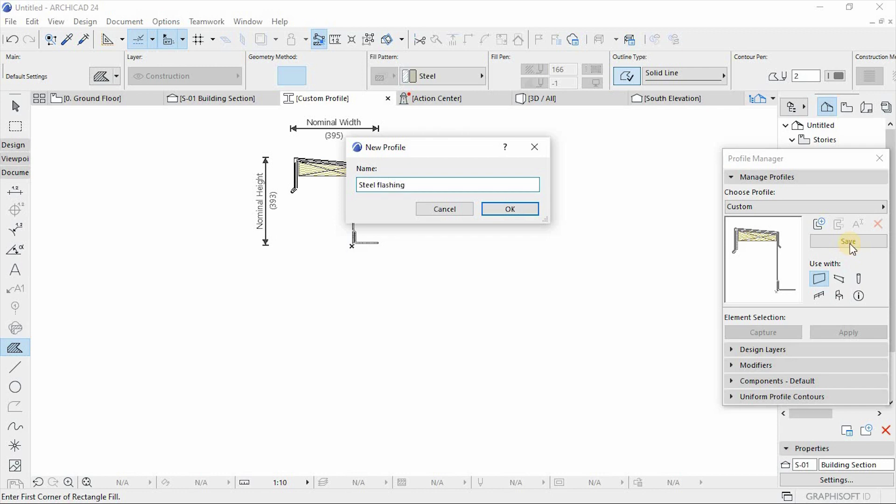
{"action": "key", "text": "Return"}
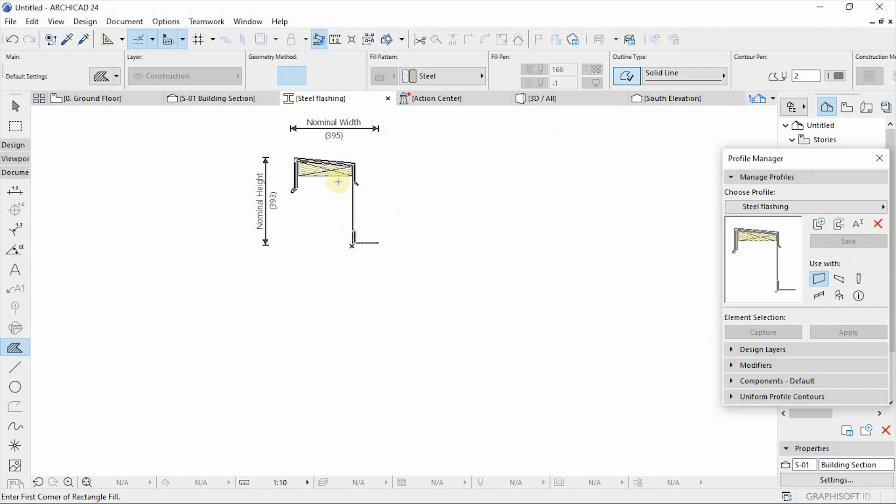
{"action": "scroll", "coordinate": [336, 181], "scroll_direction": "up", "scroll_amount": 3}
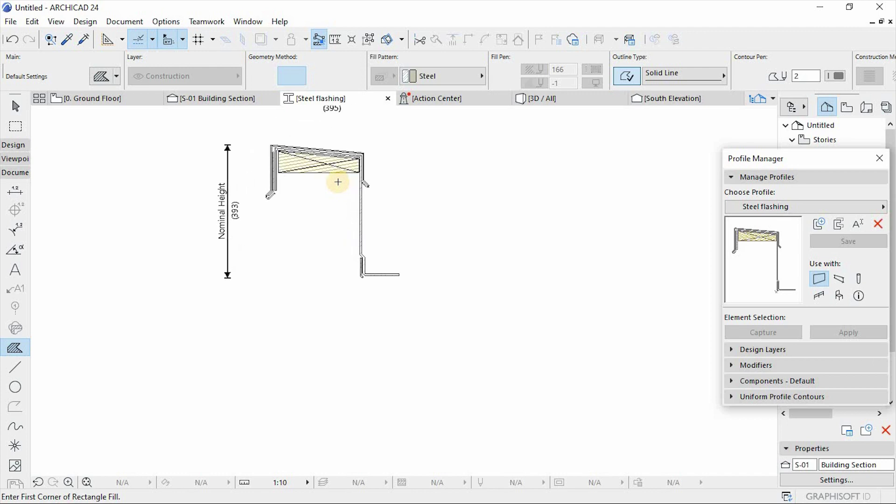
- Edit the Steel flashing profile to make it available for beams as well as walls, and save it
{"action": "left_click", "coordinate": [88, 99]}
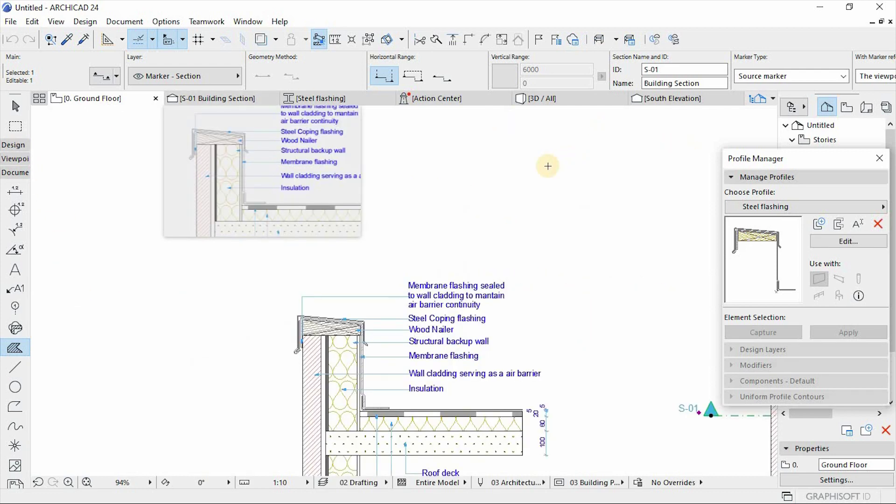
{"action": "left_click", "coordinate": [863, 244]}
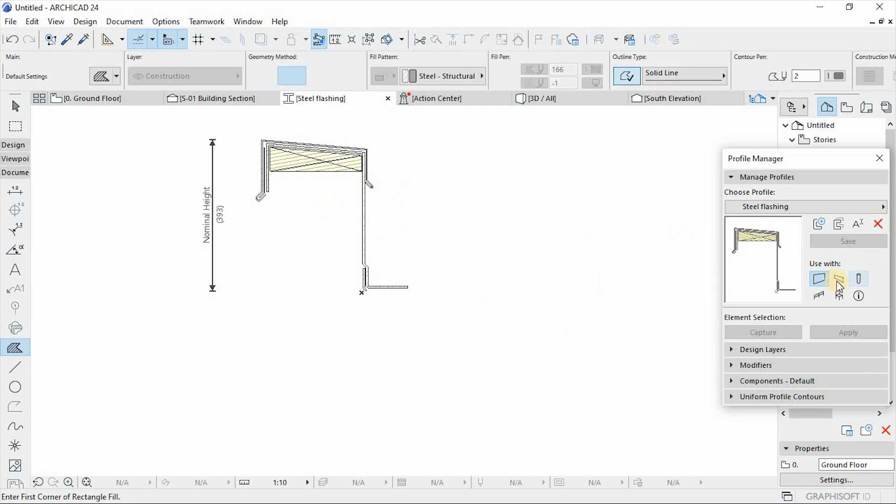
{"action": "left_click", "coordinate": [839, 279]}
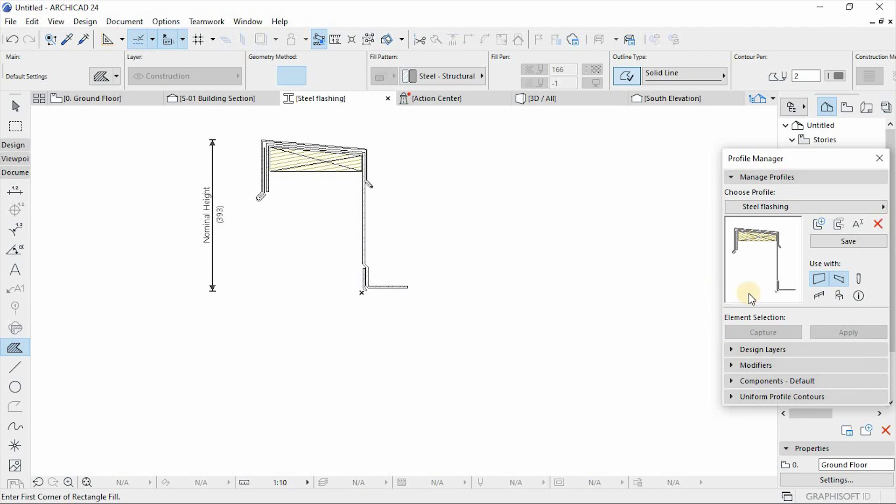
{"action": "left_click", "coordinate": [839, 280]}
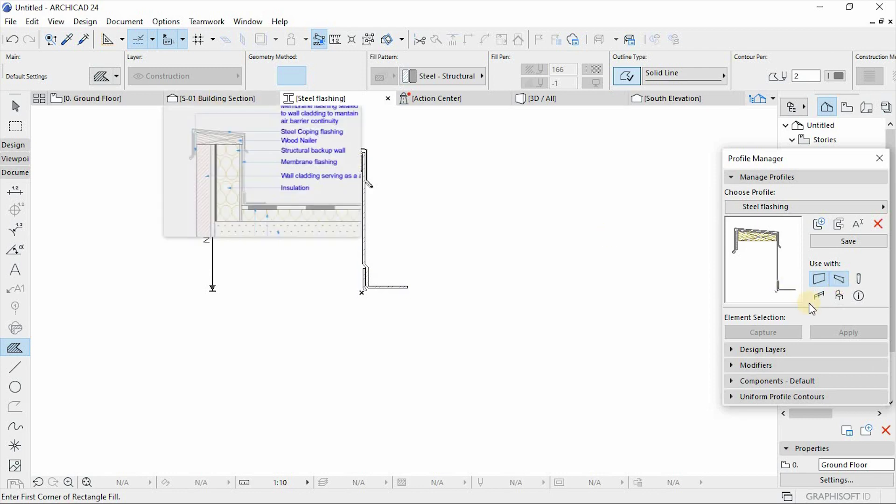
{"action": "left_click", "coordinate": [857, 242]}
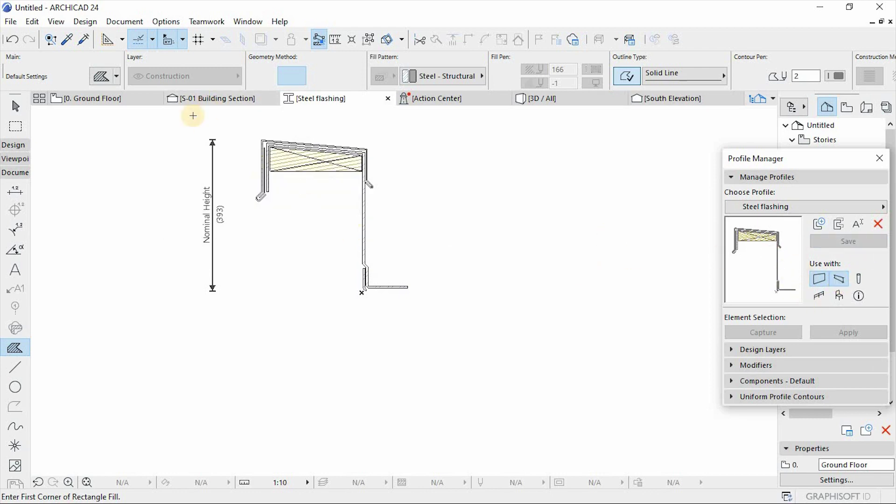
- On the ground floor plan, set up the Beam tool with the Steel flashing complex profile
{"action": "left_click", "coordinate": [133, 102]}
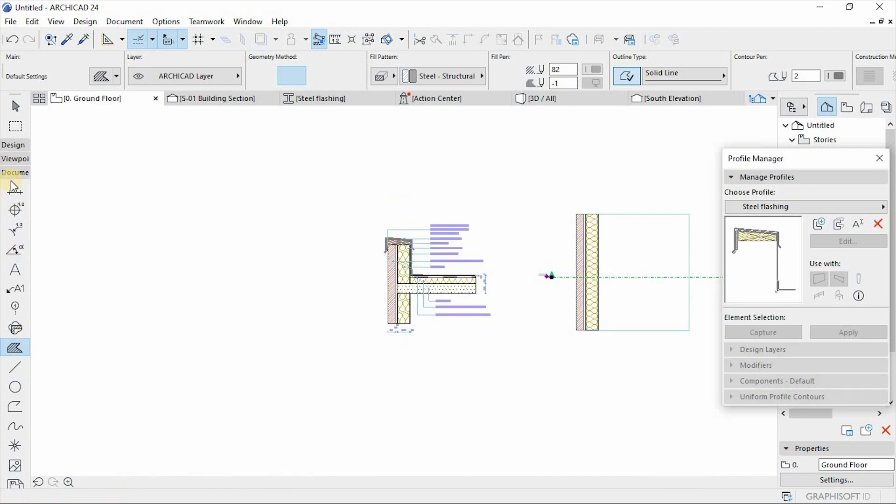
{"action": "left_click", "coordinate": [18, 145]}
{"action": "left_click", "coordinate": [17, 145]}
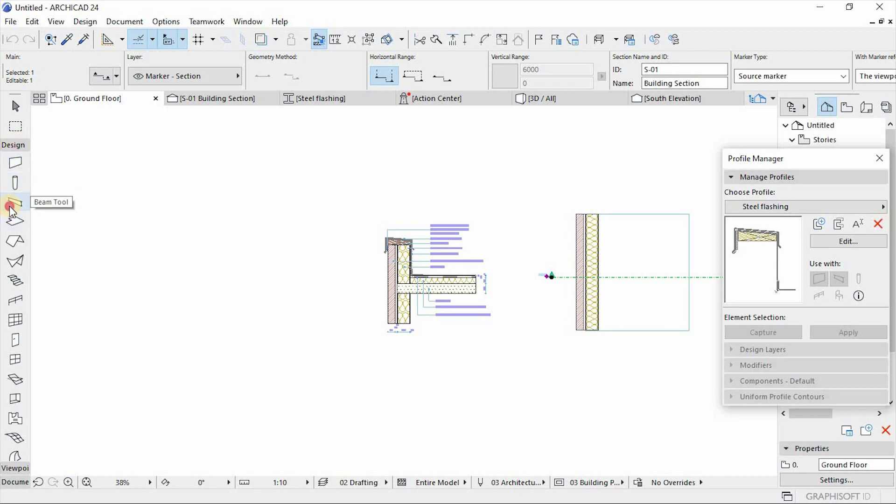
{"action": "left_click", "coordinate": [10, 204]}
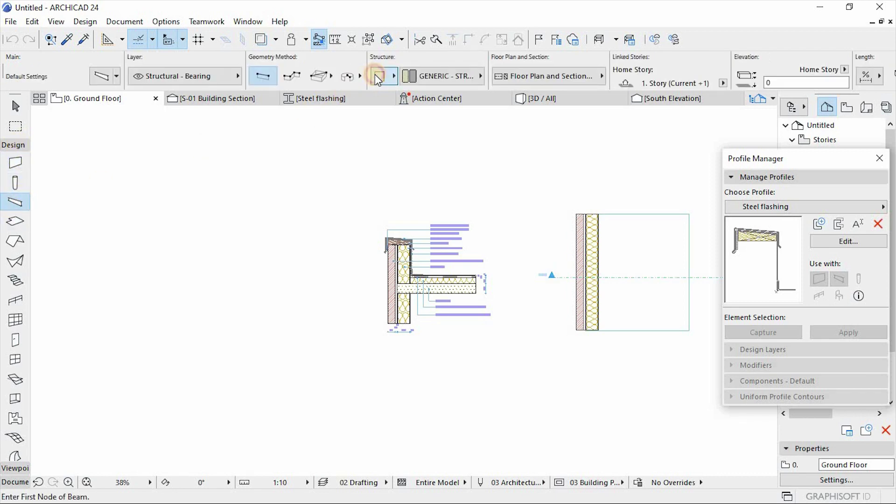
{"action": "left_click", "coordinate": [375, 74]}
{"action": "left_click", "coordinate": [416, 93]}
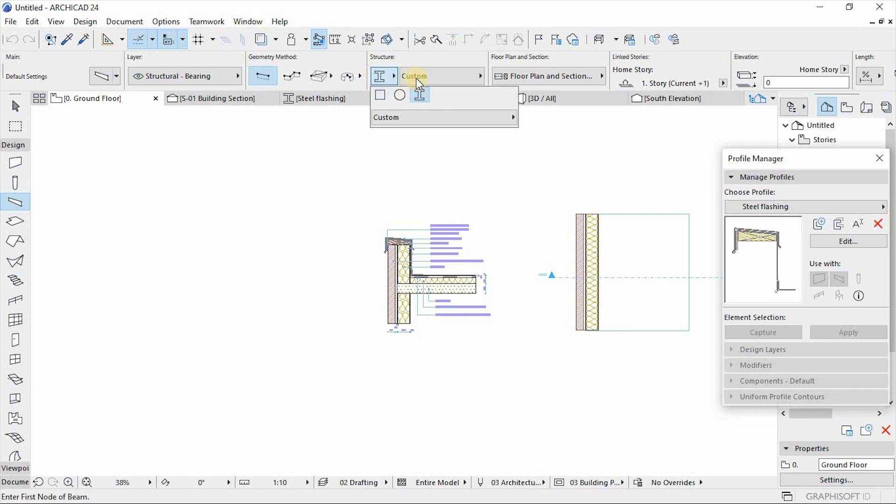
{"action": "left_click", "coordinate": [416, 77]}
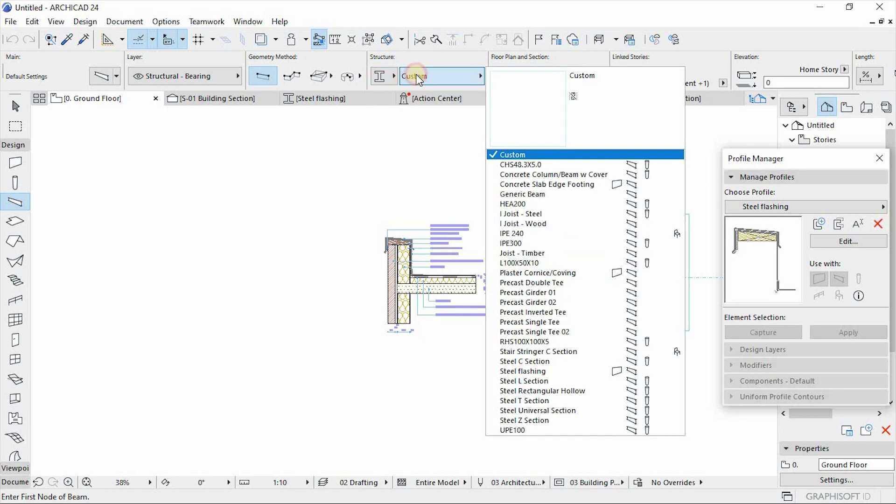
{"action": "left_click", "coordinate": [536, 371]}
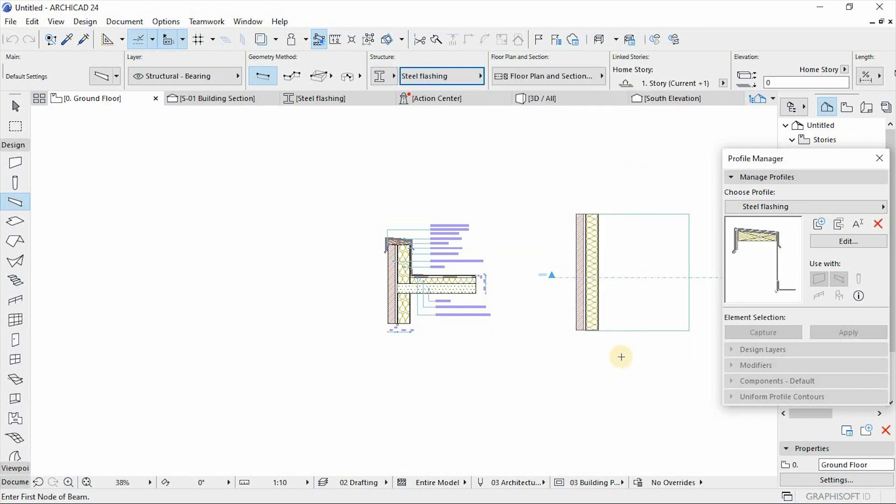
- Place the Steel flashing beam along the full inner face of the cavity wall, with 0. Ground Floor as home story
{"action": "scroll", "coordinate": [551, 312], "scroll_direction": "up", "scroll_amount": 10}
{"action": "scroll", "coordinate": [537, 308], "scroll_direction": "up", "scroll_amount": 1}
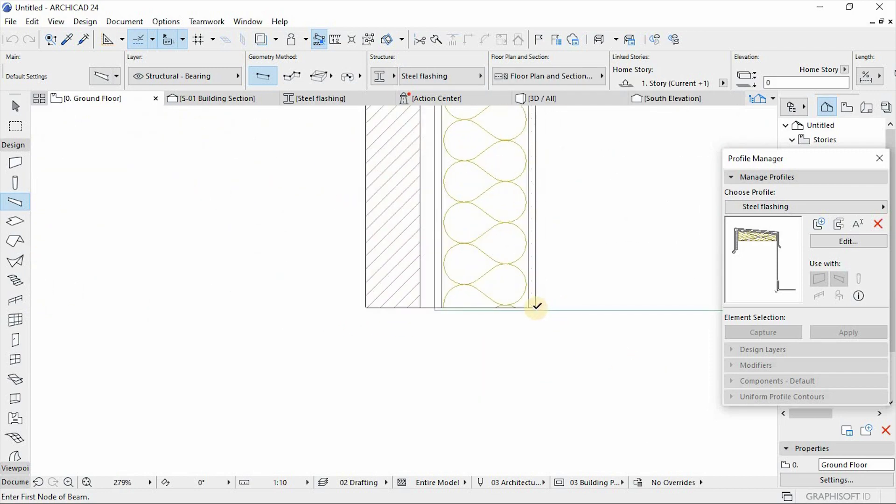
{"action": "left_click", "coordinate": [537, 306]}
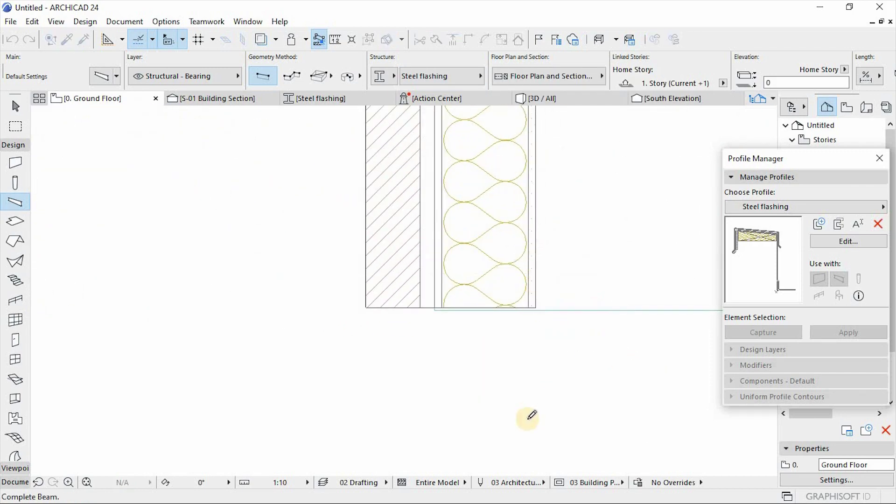
{"action": "scroll", "coordinate": [530, 416], "scroll_direction": "down", "scroll_amount": 7}
{"action": "scroll", "coordinate": [526, 330], "scroll_direction": "down", "scroll_amount": 2}
{"action": "scroll", "coordinate": [539, 436], "scroll_direction": "up", "scroll_amount": 10}
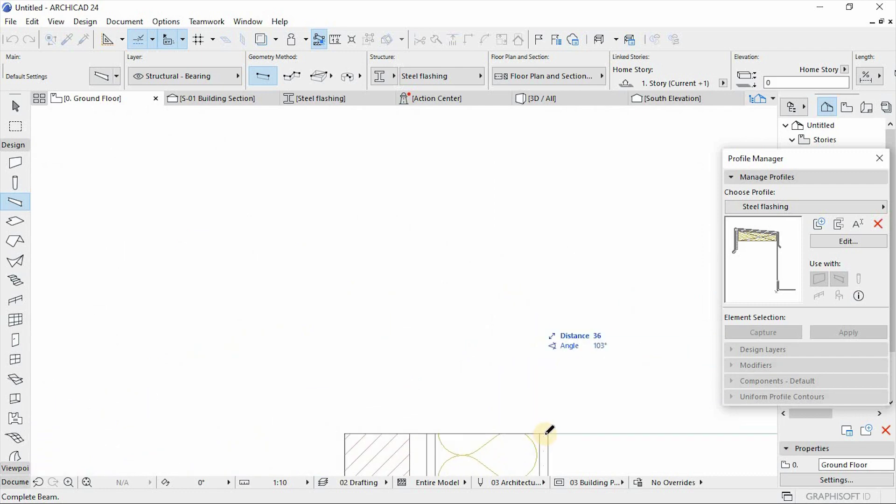
{"action": "left_click", "coordinate": [724, 82]}
{"action": "left_click", "coordinate": [747, 100]}
{"action": "scroll", "coordinate": [525, 206], "scroll_direction": "down", "scroll_amount": 3}
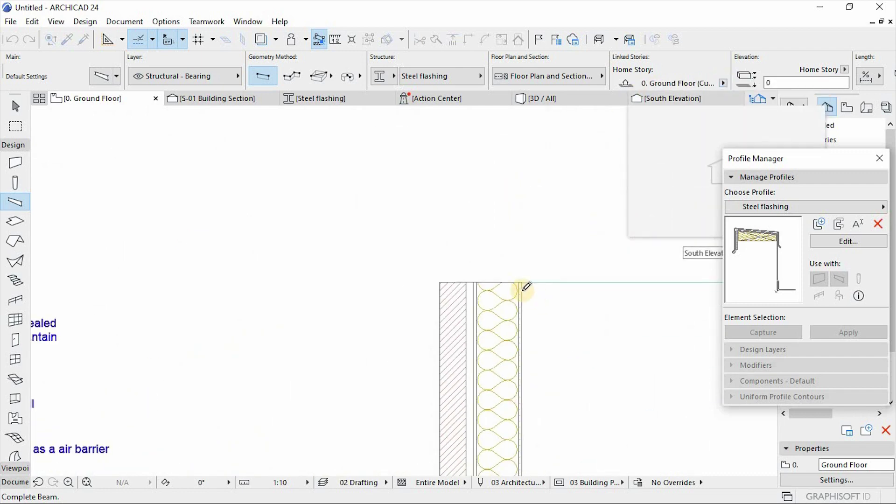
{"action": "left_click", "coordinate": [522, 281]}
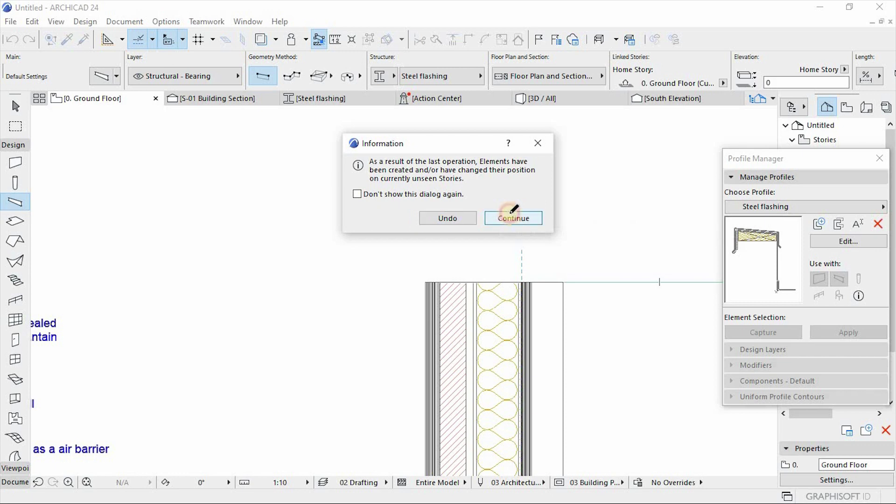
{"action": "left_click", "coordinate": [512, 216]}
{"action": "scroll", "coordinate": [399, 188], "scroll_direction": "down", "scroll_amount": 5}
- In the S-01 Building Section, move the Steel flashing beam straight down 634 mm so its base sits where the wall meets the roof insulation
{"action": "mouse_move", "coordinate": [243, 102]}
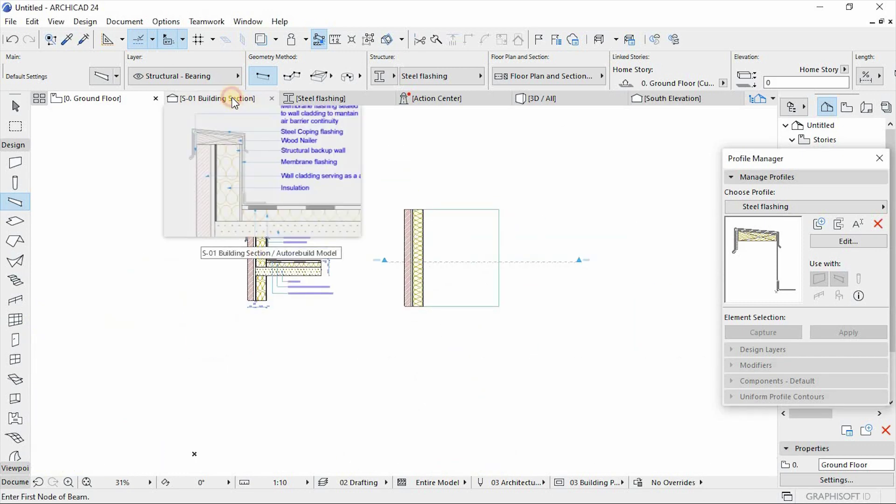
{"action": "left_click", "coordinate": [233, 100]}
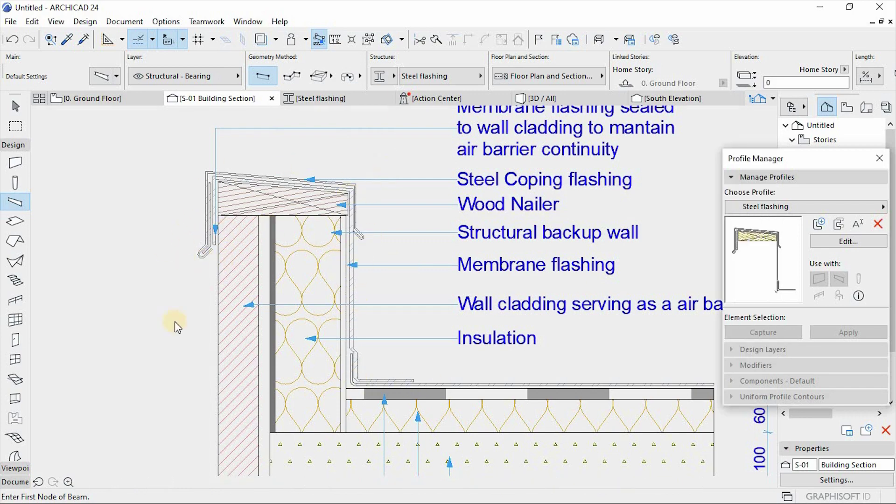
{"action": "scroll", "coordinate": [142, 218], "scroll_direction": "down", "scroll_amount": 10}
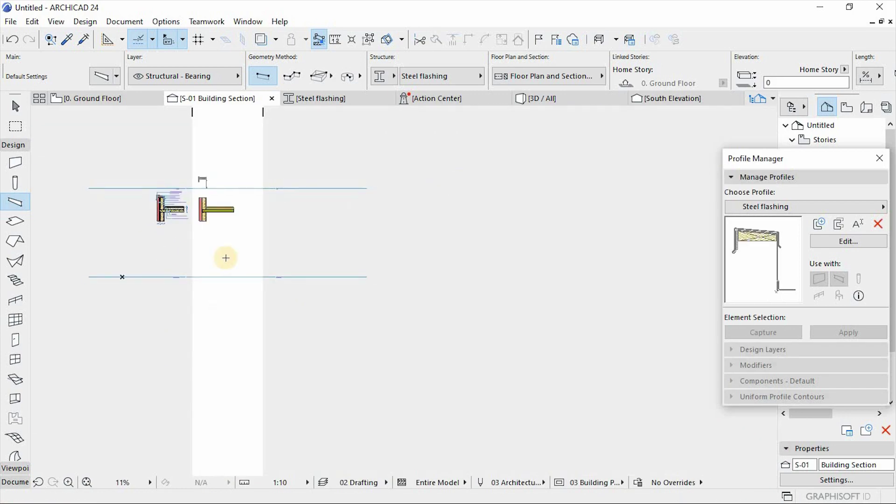
{"action": "key", "text": "Escape"}
{"action": "scroll", "coordinate": [199, 185], "scroll_direction": "up", "scroll_amount": 4}
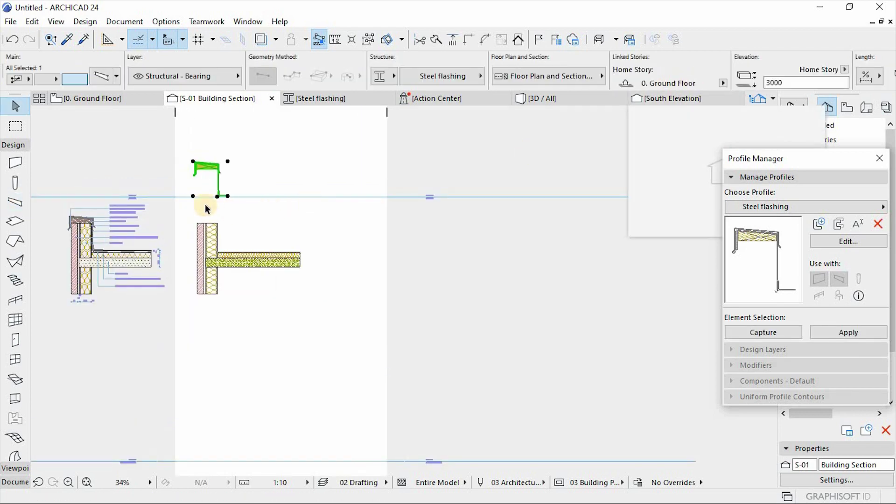
{"action": "scroll", "coordinate": [179, 176], "scroll_direction": "up", "scroll_amount": 3}
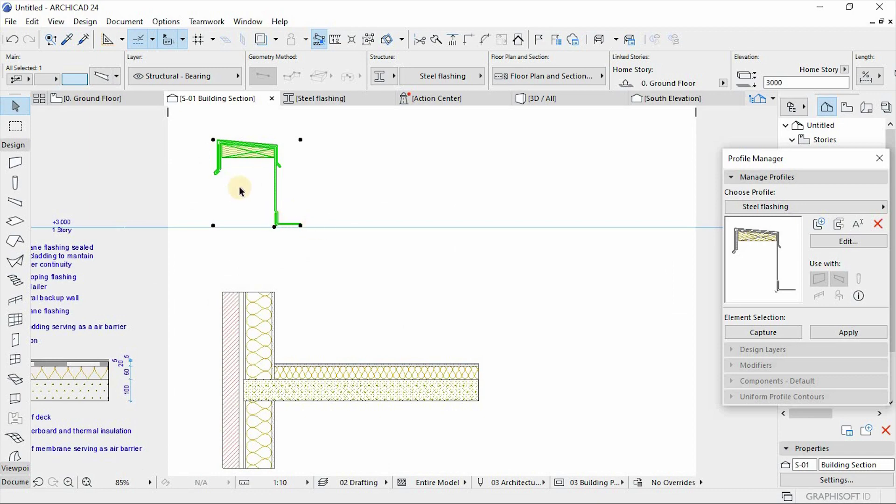
{"action": "scroll", "coordinate": [262, 228], "scroll_direction": "up", "scroll_amount": 2}
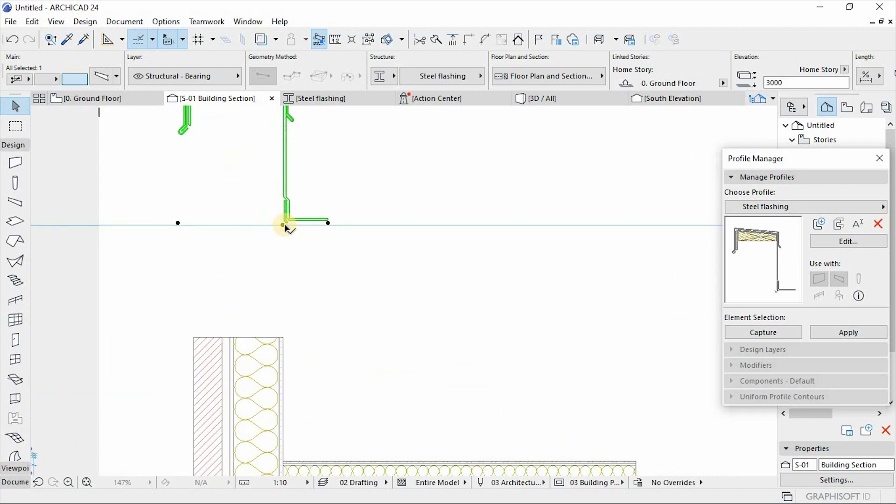
{"action": "left_click", "coordinate": [284, 223]}
{"action": "scroll", "coordinate": [283, 216], "scroll_direction": "down", "scroll_amount": 3}
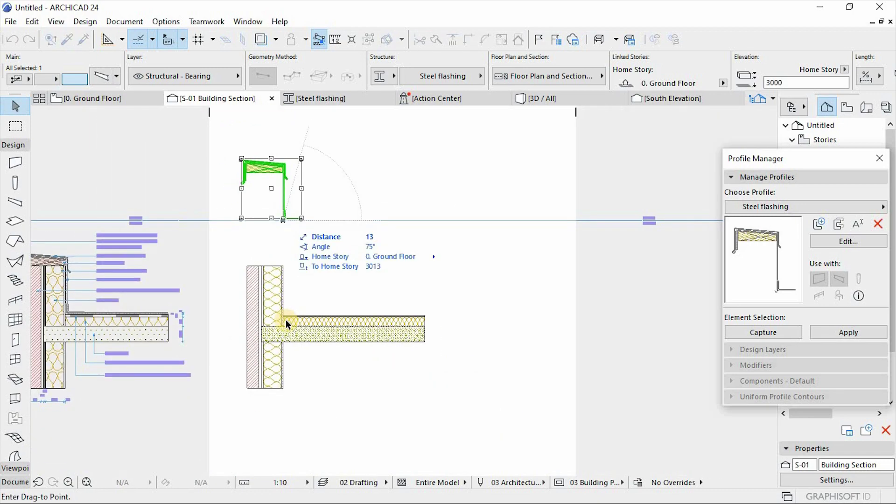
{"action": "scroll", "coordinate": [286, 321], "scroll_direction": "up", "scroll_amount": 5}
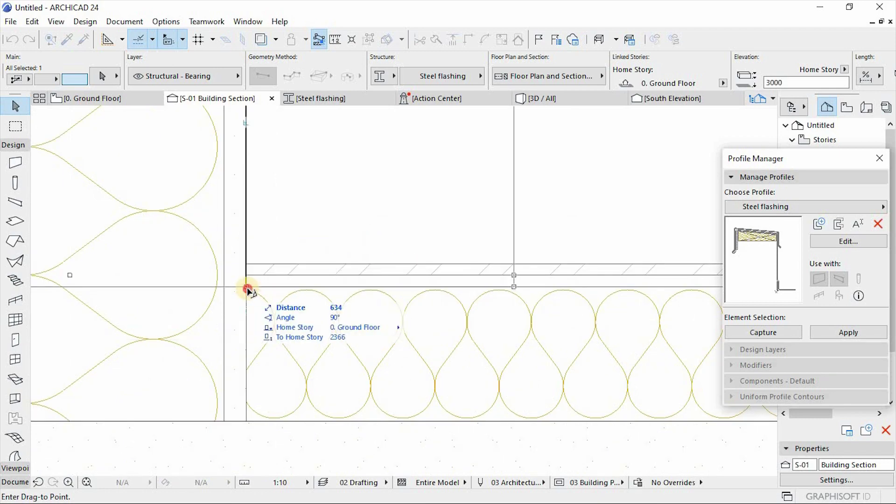
{"action": "left_click", "coordinate": [248, 290]}
{"action": "scroll", "coordinate": [451, 424], "scroll_direction": "down", "scroll_amount": 1}
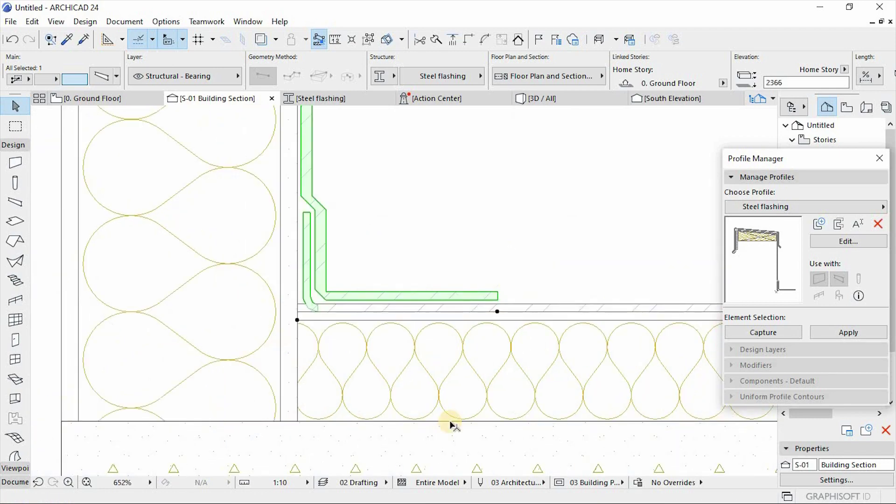
{"action": "scroll", "coordinate": [397, 399], "scroll_direction": "down", "scroll_amount": 6}
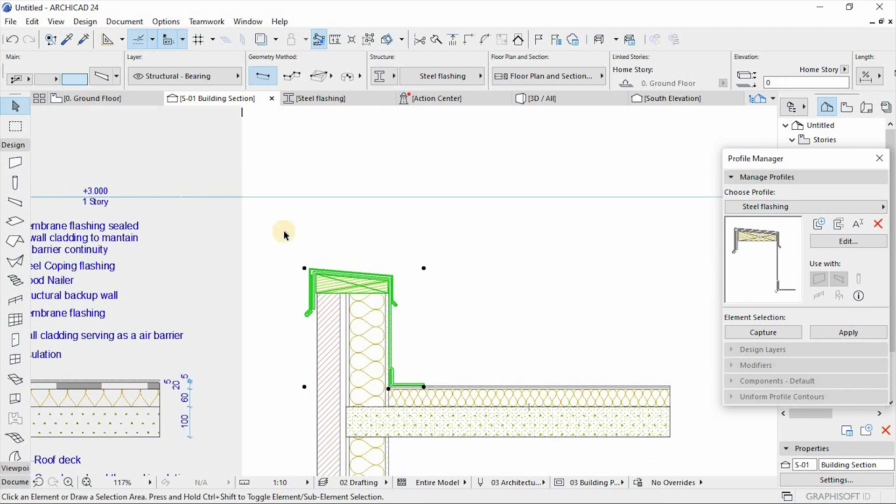
{"action": "left_click", "coordinate": [284, 231]}
- Examine the coping flashing's fit over the wall and roof slab in the section and from several sides in the 3D view
{"action": "scroll", "coordinate": [283, 240], "scroll_direction": "down", "scroll_amount": 3}
{"action": "scroll", "coordinate": [336, 346], "scroll_direction": "up", "scroll_amount": 3}
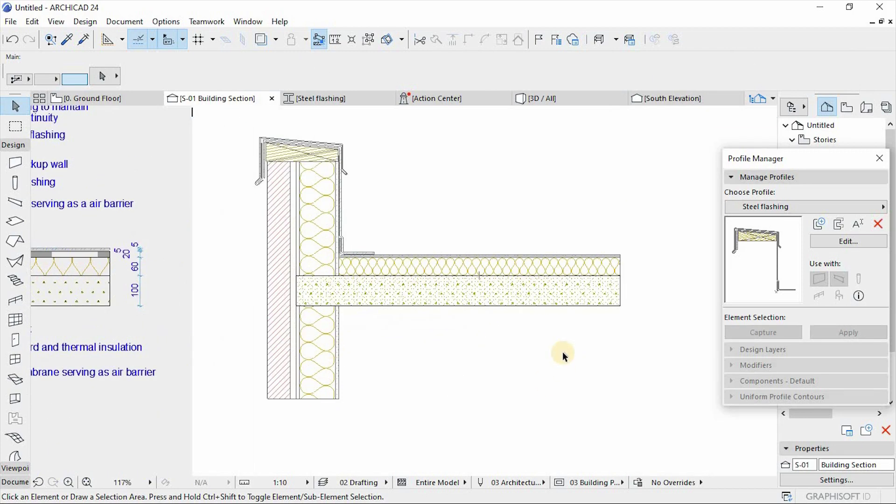
{"action": "scroll", "coordinate": [532, 329], "scroll_direction": "up", "scroll_amount": 3}
{"action": "scroll", "coordinate": [332, 247], "scroll_direction": "down", "scroll_amount": 4}
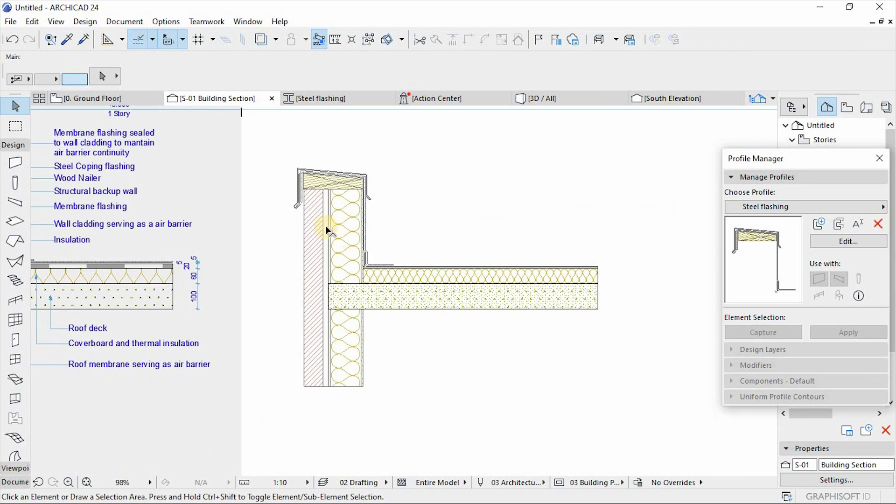
{"action": "left_click", "coordinate": [550, 99]}
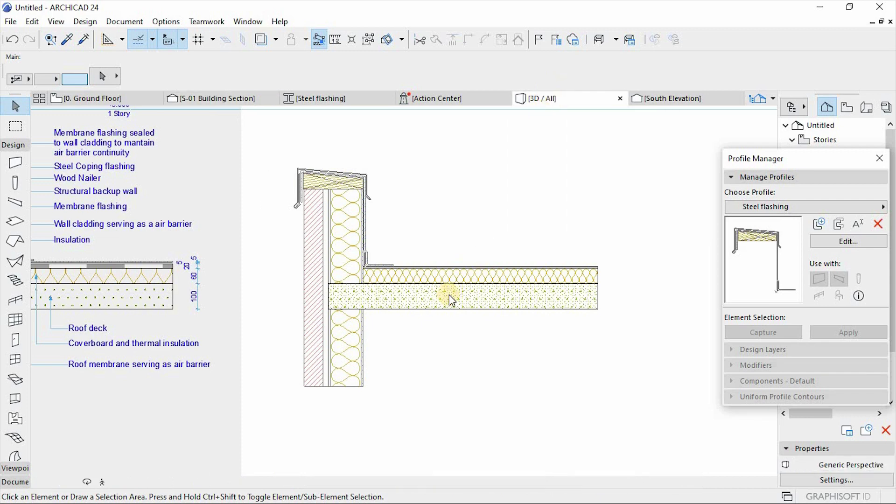
{"action": "scroll", "coordinate": [256, 355], "scroll_direction": "up", "scroll_amount": 6}
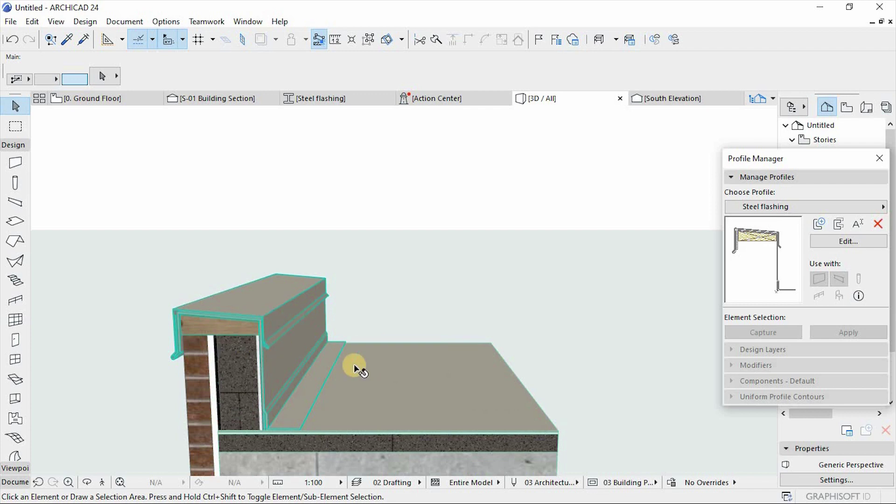
{"action": "key", "text": "o"}
{"action": "left_click_drag", "start_coordinate": [376, 360], "coordinate": [417, 367]}
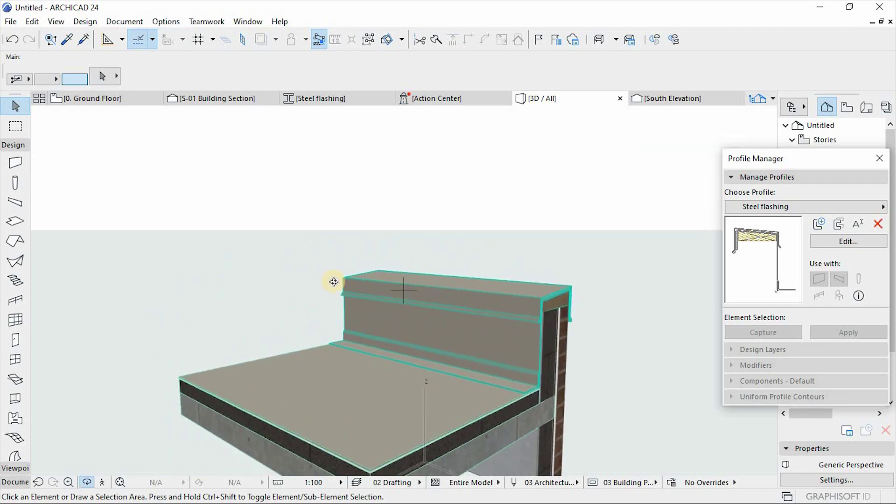
{"action": "scroll", "coordinate": [414, 326], "scroll_direction": "down", "scroll_amount": 3}
{"action": "scroll", "coordinate": [434, 310], "scroll_direction": "up", "scroll_amount": 8}
{"action": "scroll", "coordinate": [438, 306], "scroll_direction": "down", "scroll_amount": 6}
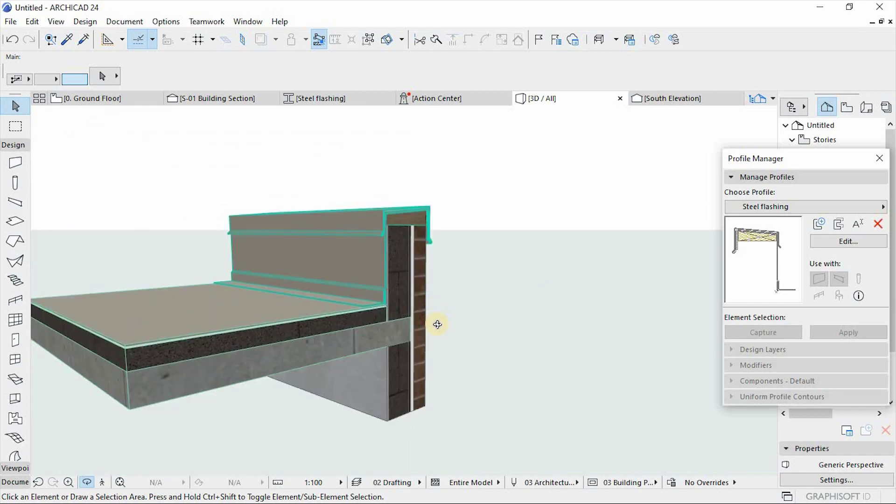
{"action": "left_click_drag", "start_coordinate": [436, 324], "coordinate": [249, 150]}
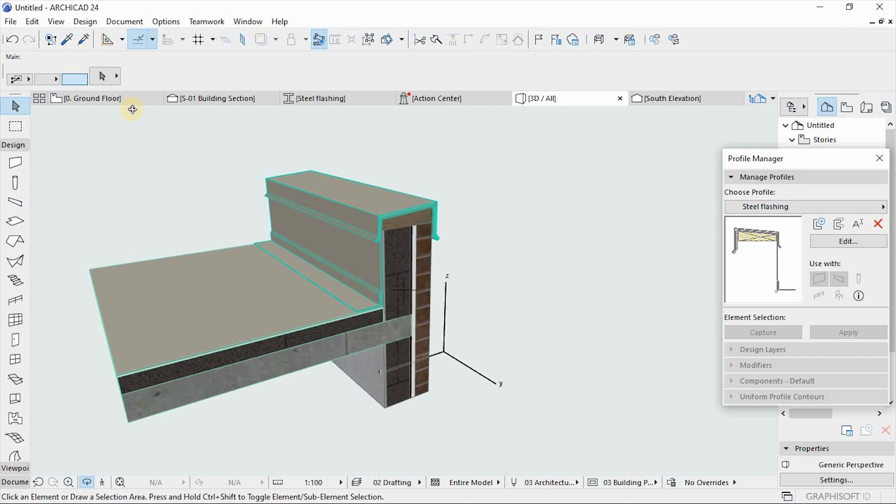
- On the ground floor plan, draw an all-stories marquee of about 1630 × 981 mm cutting through the wall and slab, and show it in 3D
{"action": "left_click", "coordinate": [121, 99]}
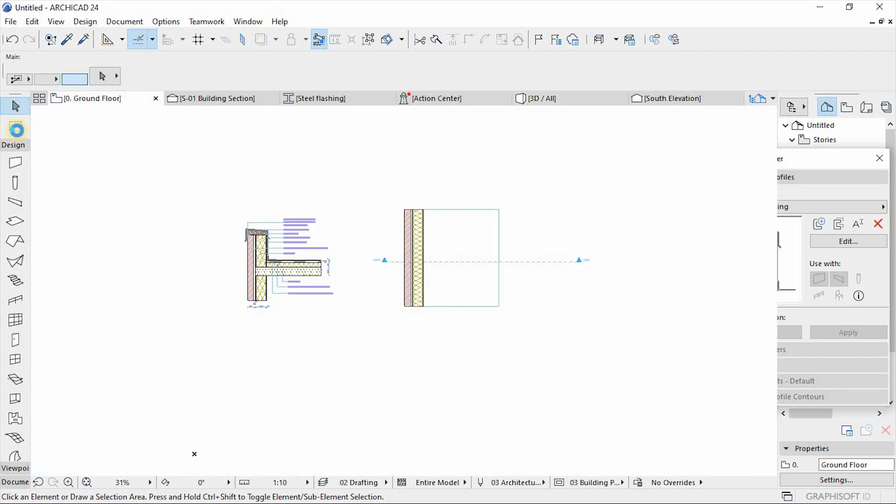
{"action": "left_click", "coordinate": [15, 126]}
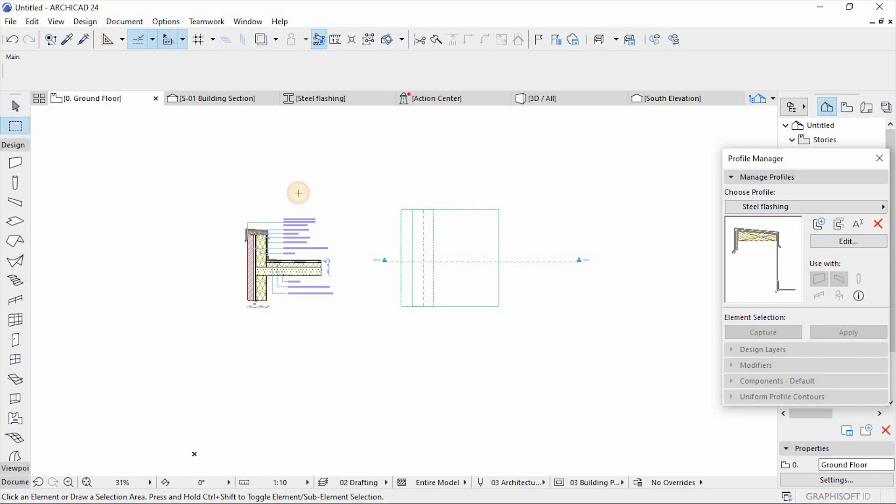
{"action": "left_click", "coordinate": [387, 195]}
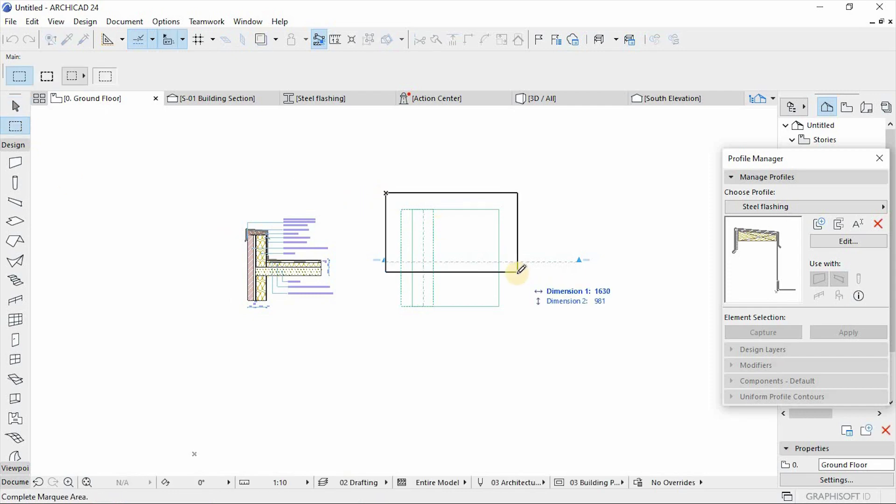
{"action": "left_click", "coordinate": [517, 273]}
{"action": "left_click", "coordinate": [45, 75]}
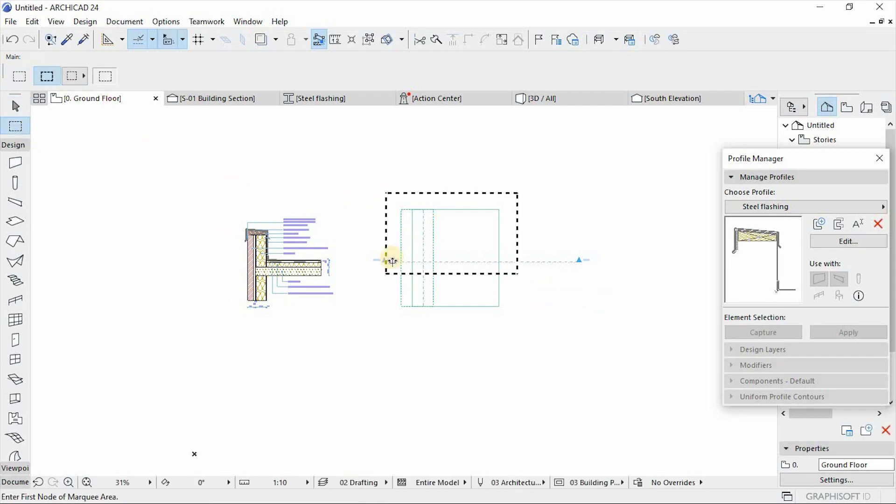
{"action": "key", "text": "F3"}
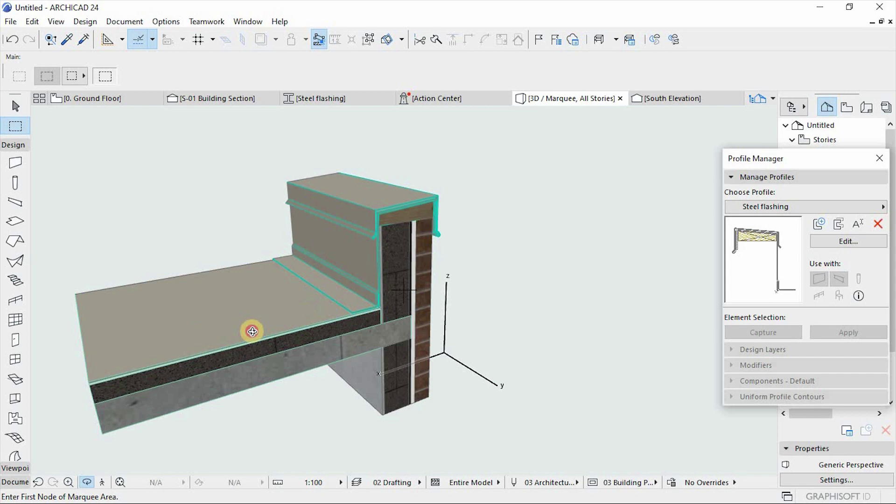
- Orbit the cut model to face the exposed wall and slab layers, and create a new 3D document from this view
{"action": "middle_click_drag", "start_coordinate": [252, 331], "coordinate": [396, 311], "text": "shift"}
{"action": "scroll", "coordinate": [395, 311], "scroll_direction": "up", "scroll_amount": 5}
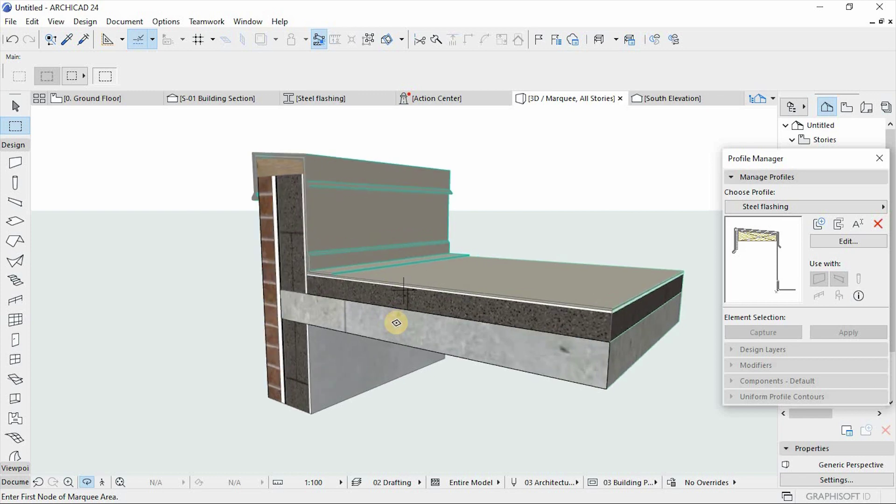
{"action": "key", "text": "Escape"}
{"action": "right_click", "coordinate": [534, 194]}
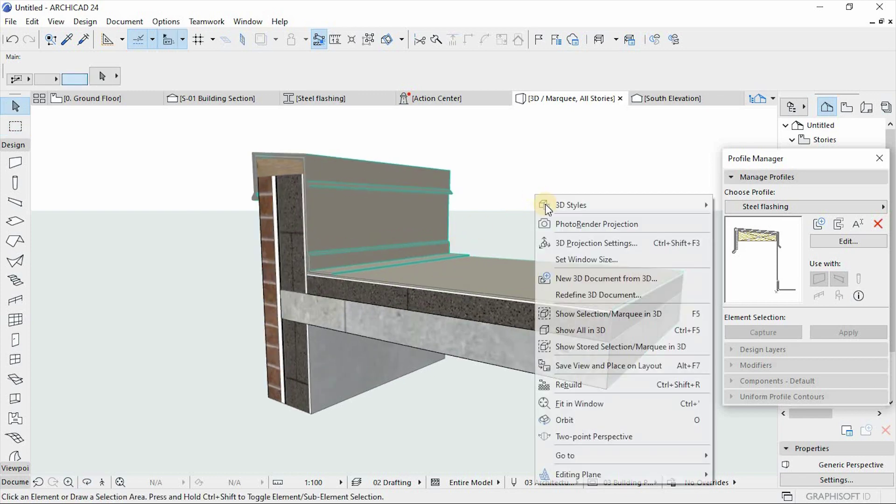
{"action": "left_click", "coordinate": [569, 279]}
{"action": "left_click", "coordinate": [528, 221]}
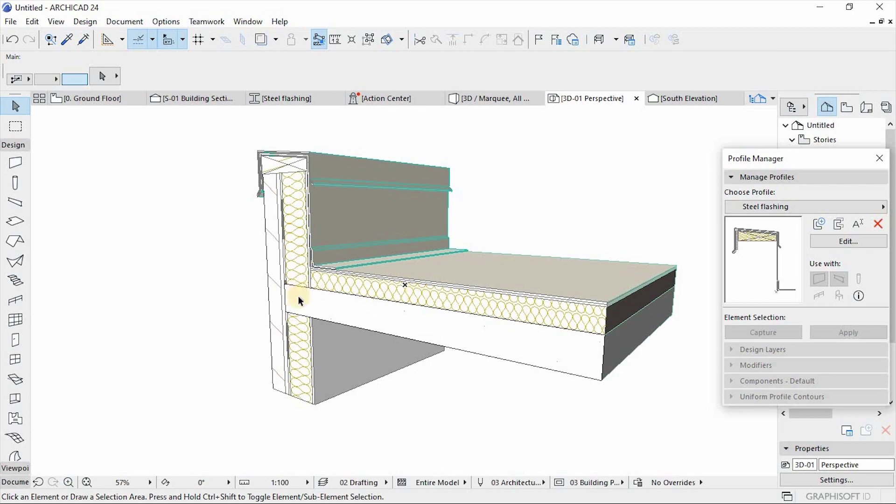
- Set the 3D document's scale to 1:10 and compare its cut fills with the marquee 3D view
{"action": "left_click", "coordinate": [287, 486]}
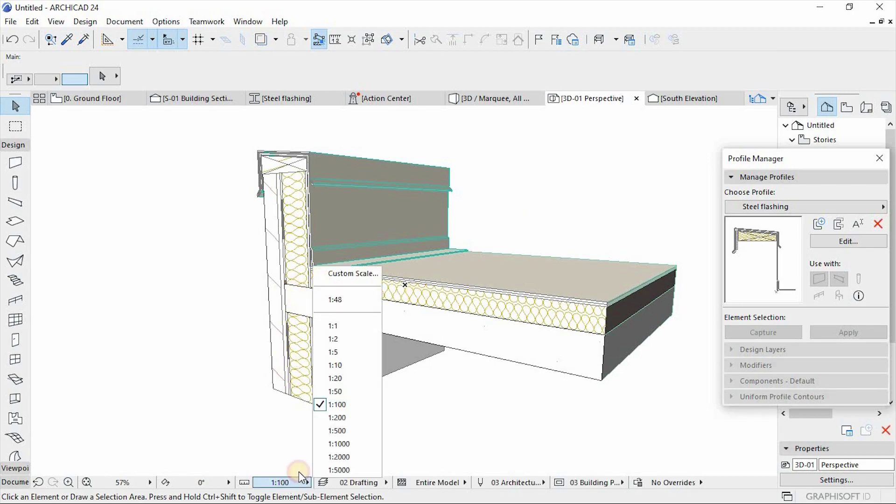
{"action": "left_click", "coordinate": [329, 364]}
{"action": "scroll", "coordinate": [402, 346], "scroll_direction": "up", "scroll_amount": 5}
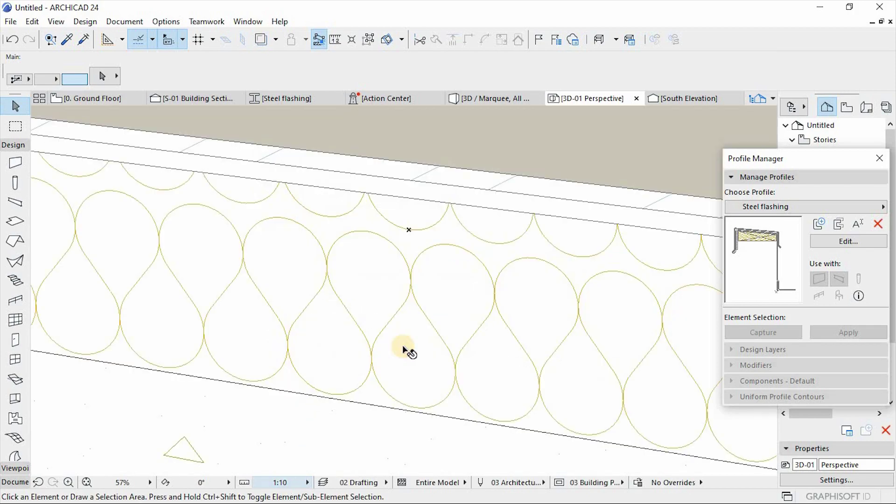
{"action": "scroll", "coordinate": [415, 273], "scroll_direction": "down", "scroll_amount": 5}
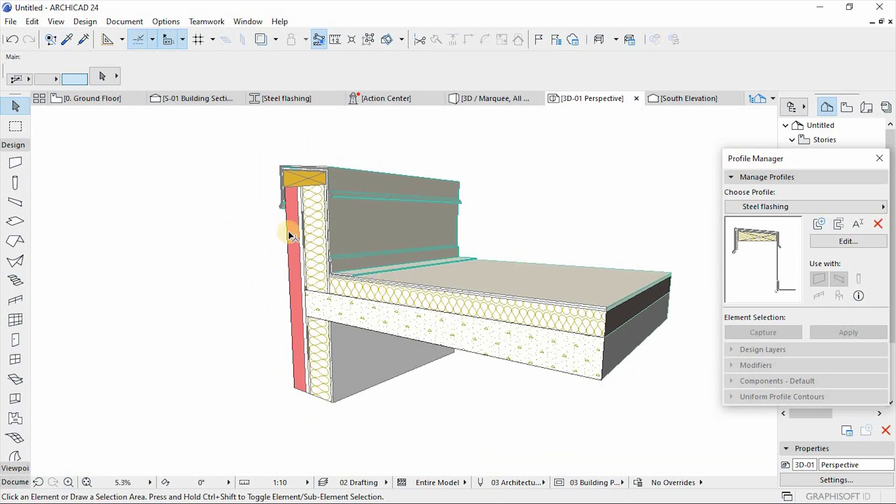
{"action": "scroll", "coordinate": [289, 231], "scroll_direction": "up", "scroll_amount": 2}
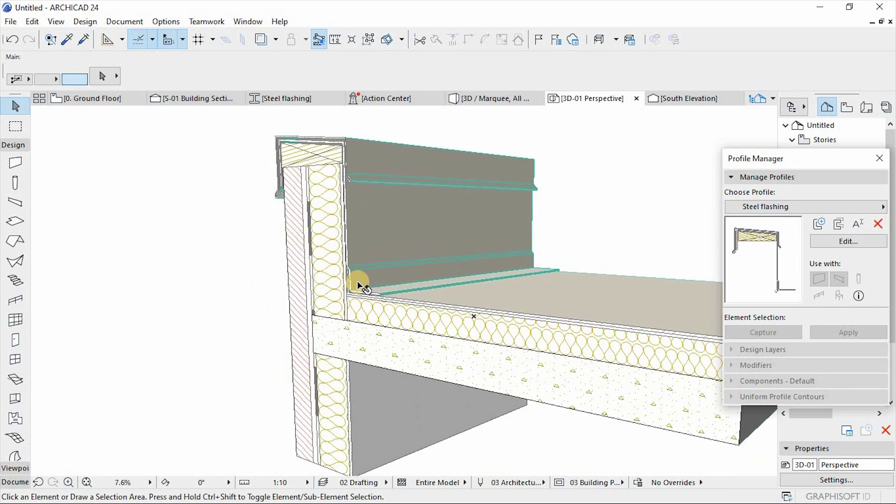
{"action": "scroll", "coordinate": [208, 233], "scroll_direction": "down", "scroll_amount": 2}
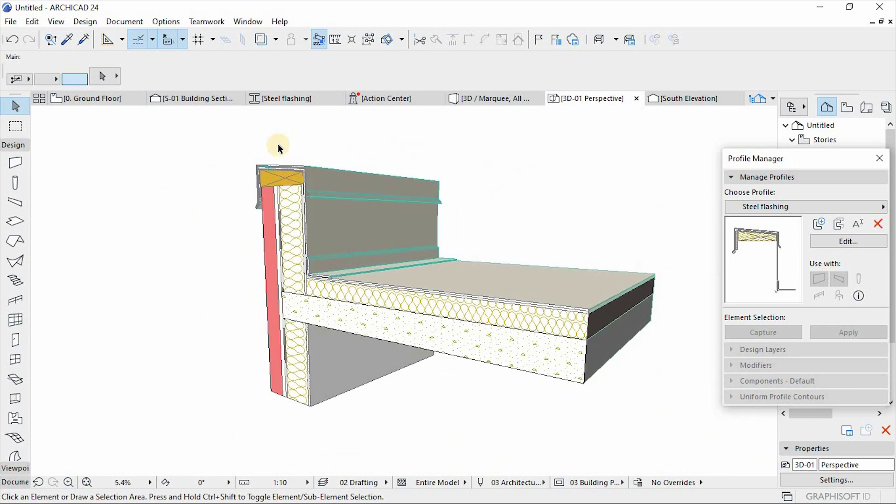
{"action": "left_click", "coordinate": [508, 99]}
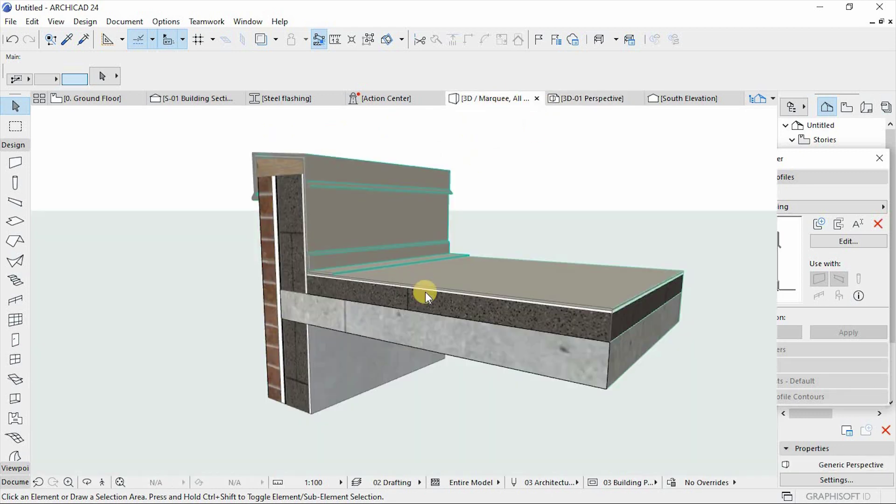
{"action": "scroll", "coordinate": [383, 285], "scroll_direction": "down", "scroll_amount": 1}
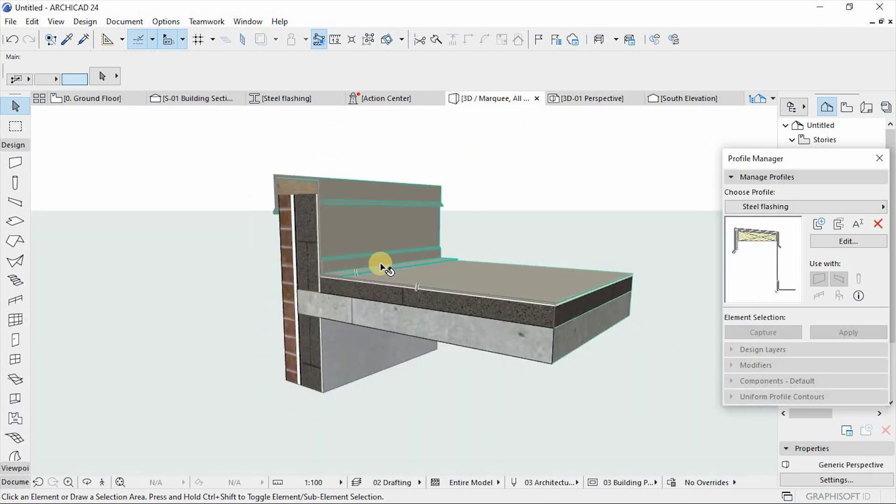